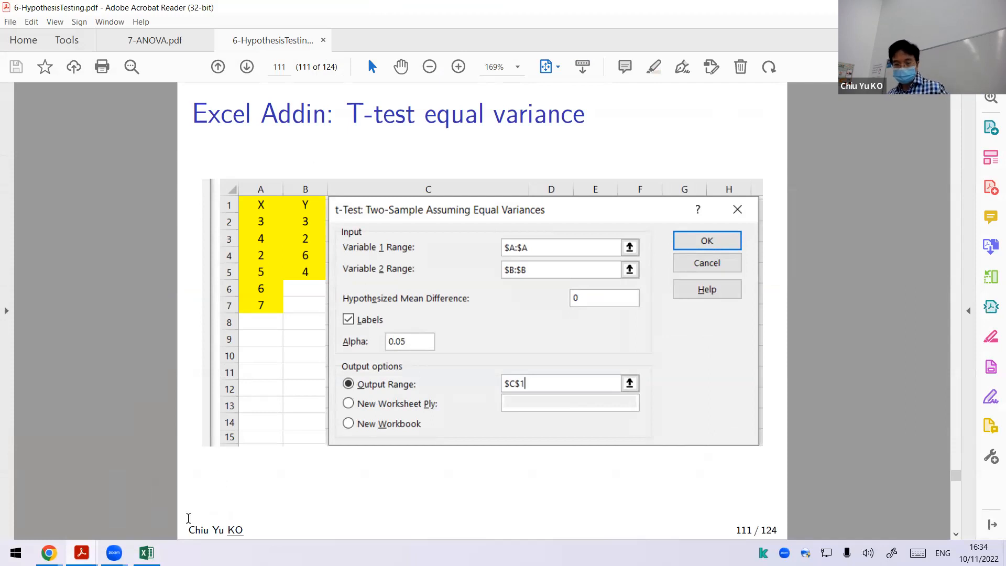
Step: Switch to Excel and save the blank workbook to the Desktop as HypothesisTestingAddin_10Nov2022
{"action": "key", "text": "alt+Tab"}
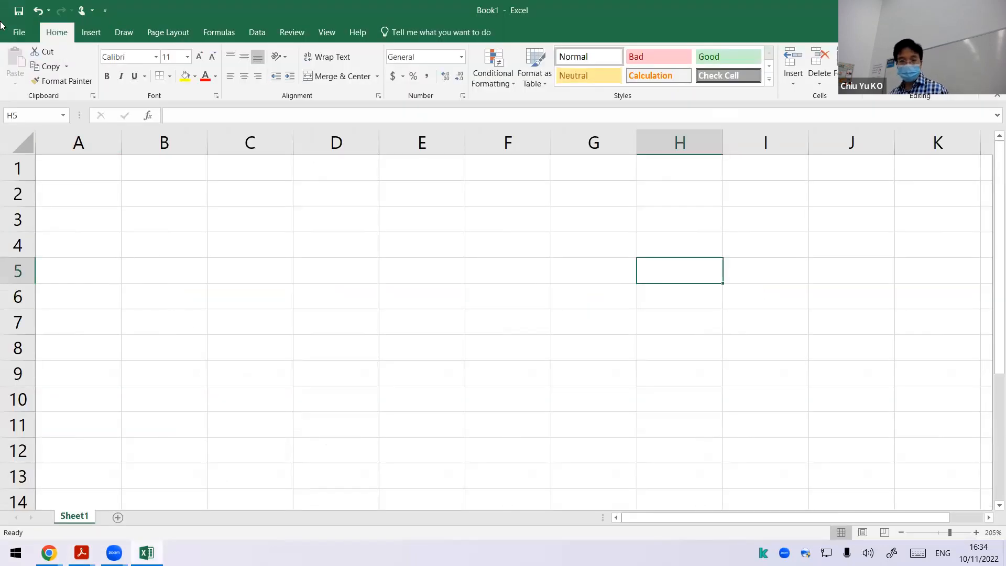
{"action": "left_click", "coordinate": [15, 33]}
{"action": "left_click", "coordinate": [39, 145]}
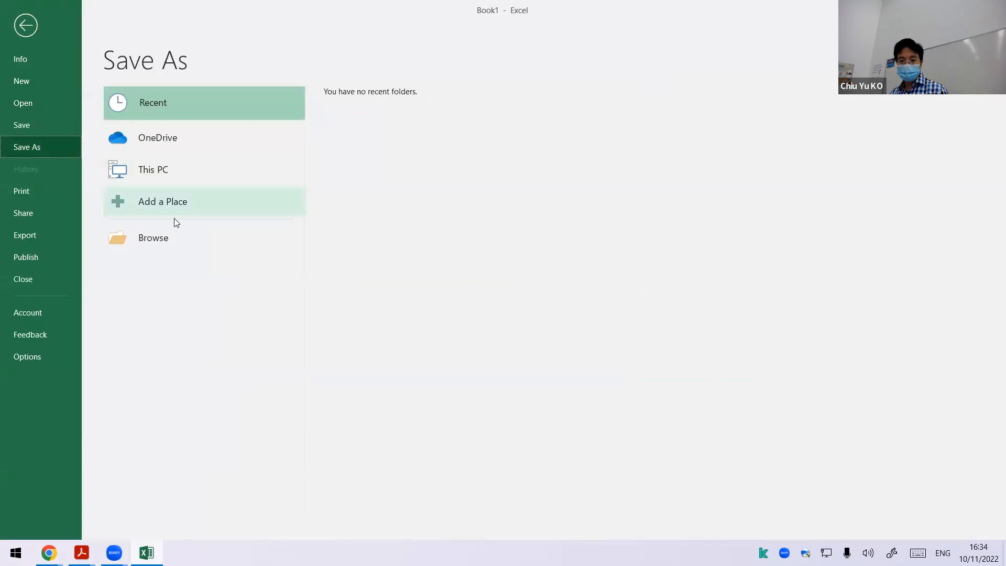
{"action": "left_click", "coordinate": [178, 237]}
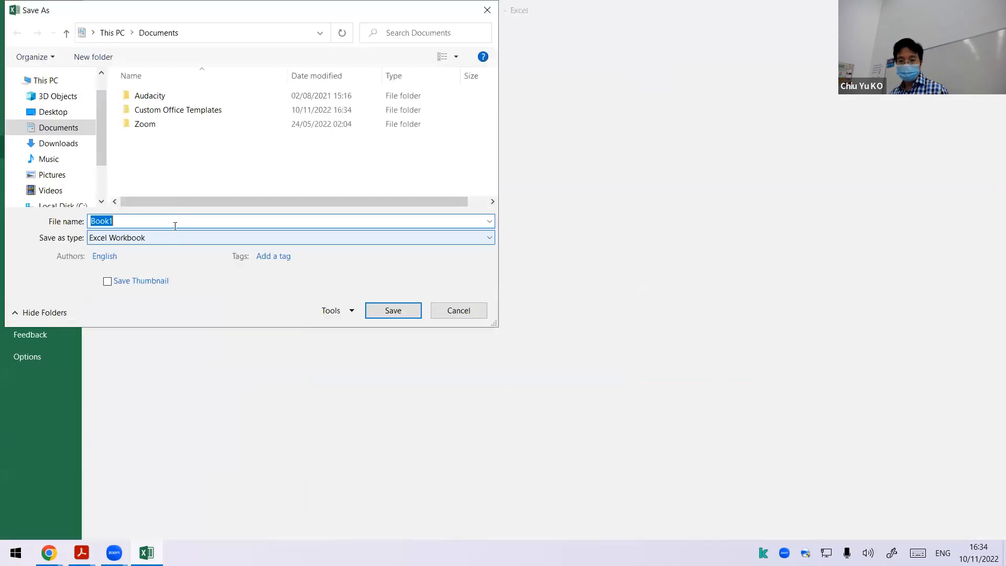
{"action": "left_click", "coordinate": [67, 111]}
{"action": "left_click", "coordinate": [126, 220]}
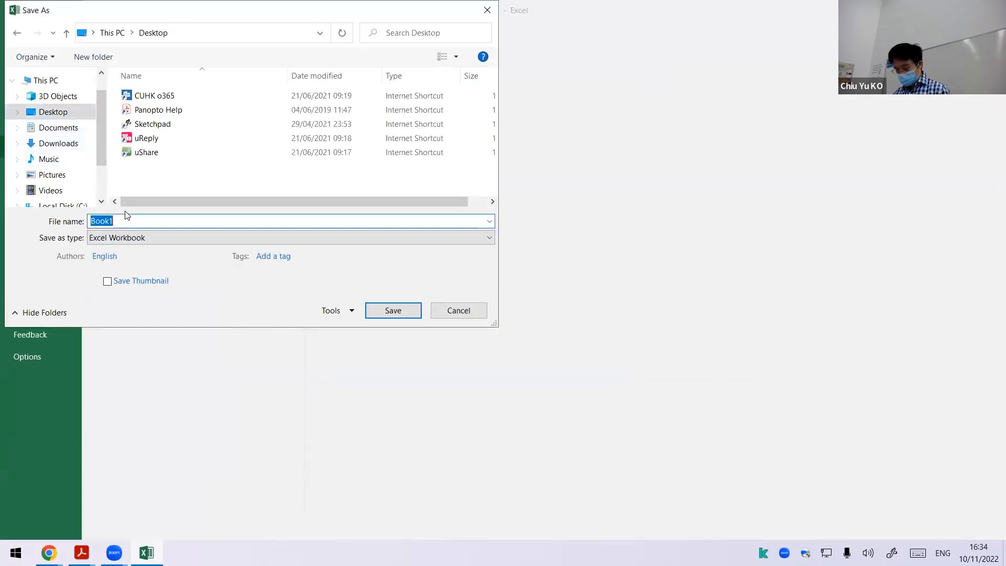
{"action": "type", "text": "Hyp"}
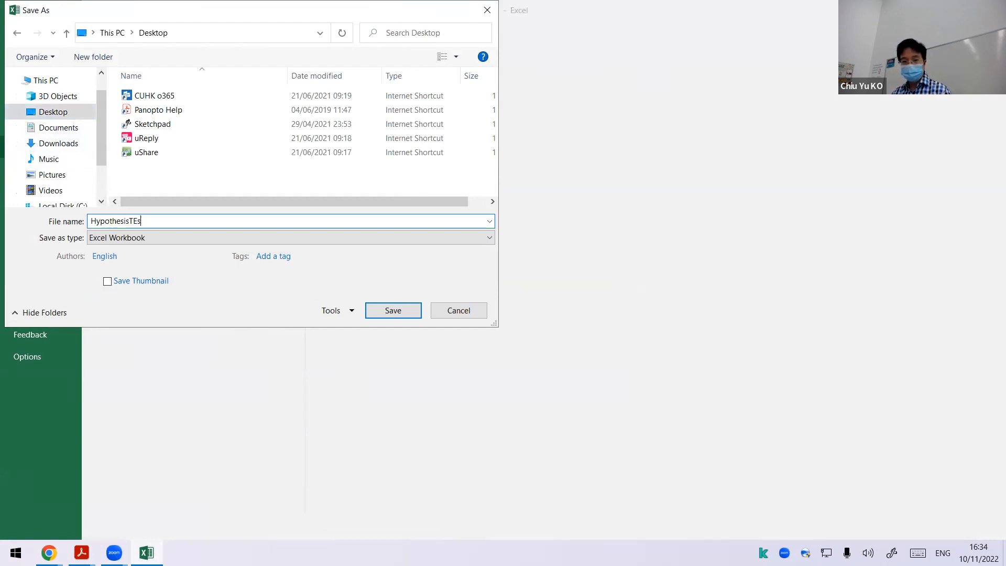
{"action": "type", "text": "othesisTestingAddin"}
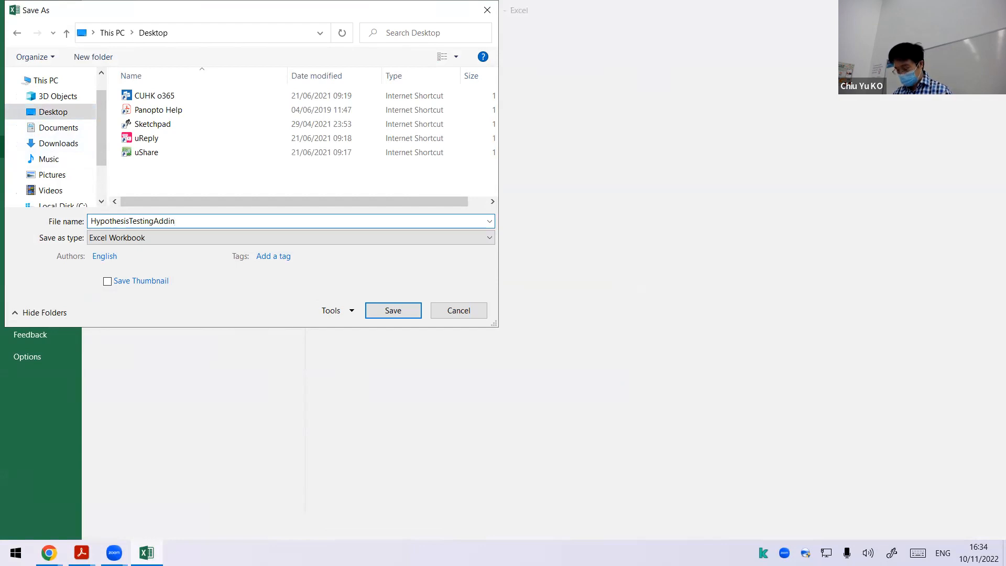
{"action": "type", "text": "_10Nov2022"}
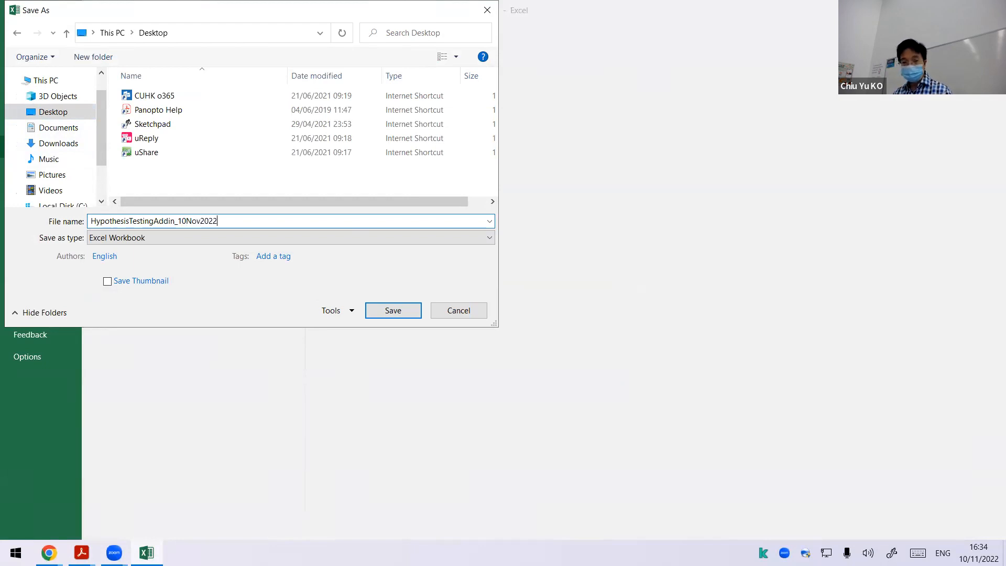
{"action": "key", "text": "Return"}
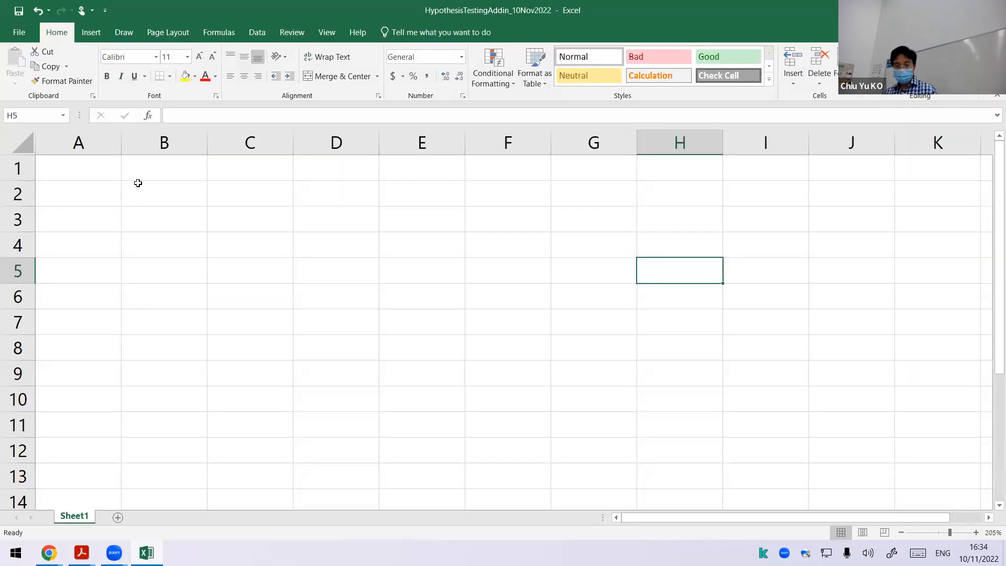
Step: Enter the column headings X1 in cell A1 and X2 in cell B1
{"action": "left_click", "coordinate": [115, 175]}
{"action": "type", "text": "X"}
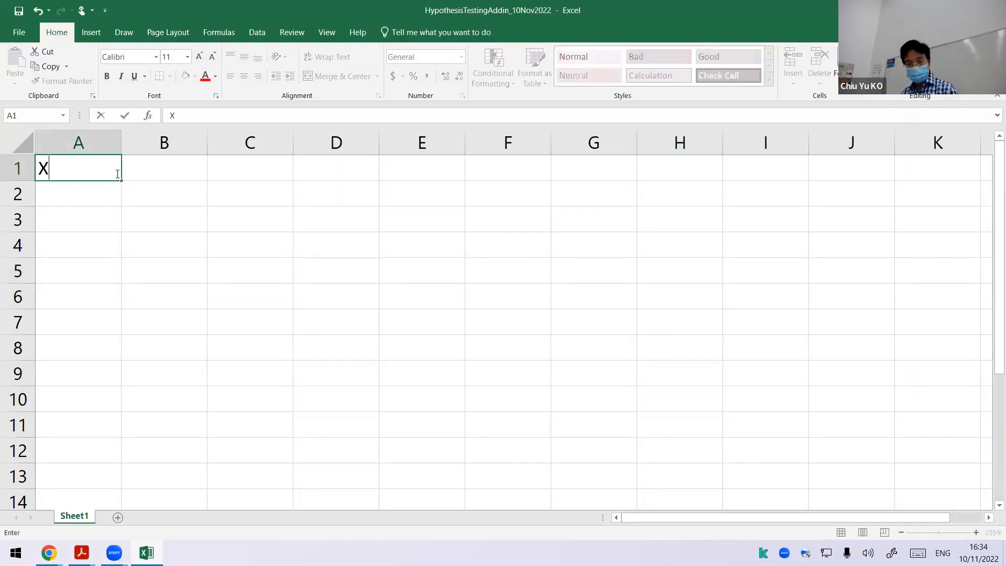
{"action": "type", "text": "1"}
{"action": "key", "text": "Right"}
{"action": "type", "text": "X2"}
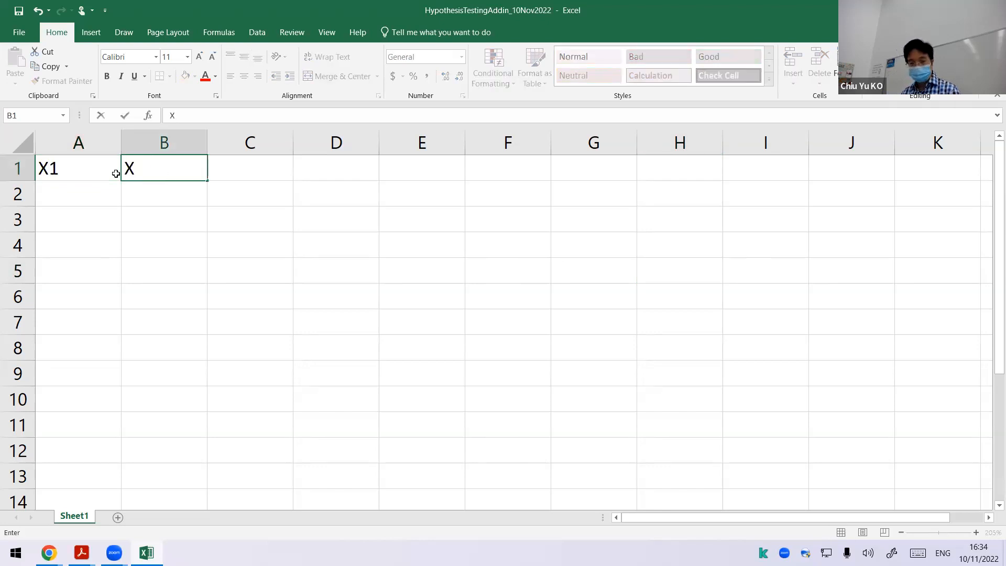
{"action": "key", "text": "Return"}
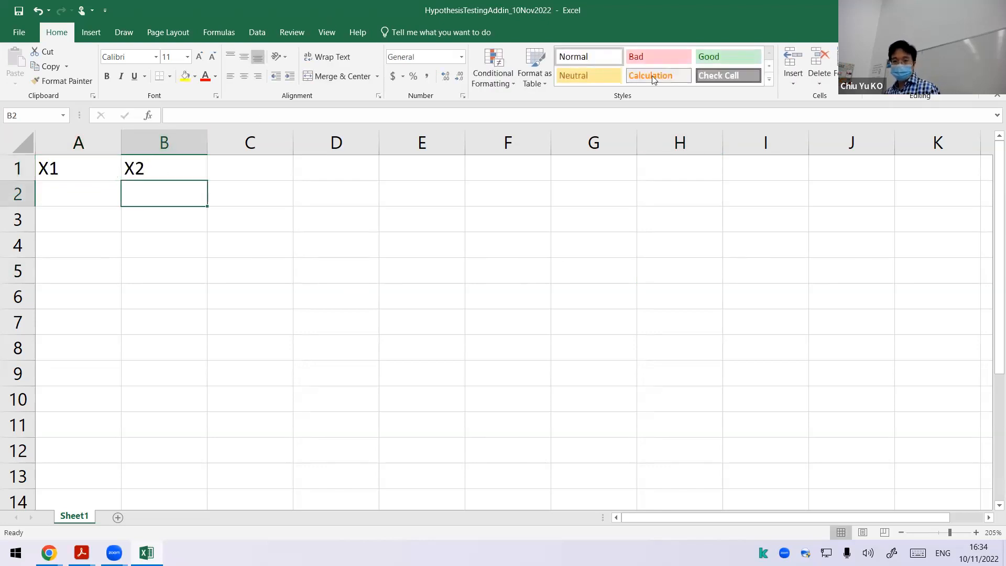
Step: Shrink the workbook window to uncover the slide's sample data and enter 3, 4, 2, 5, 6 and 7 in A2:A7
{"action": "left_click_drag", "start_coordinate": [652, 77], "coordinate": [649, 77]}
{"action": "left_click", "coordinate": [412, 253]}
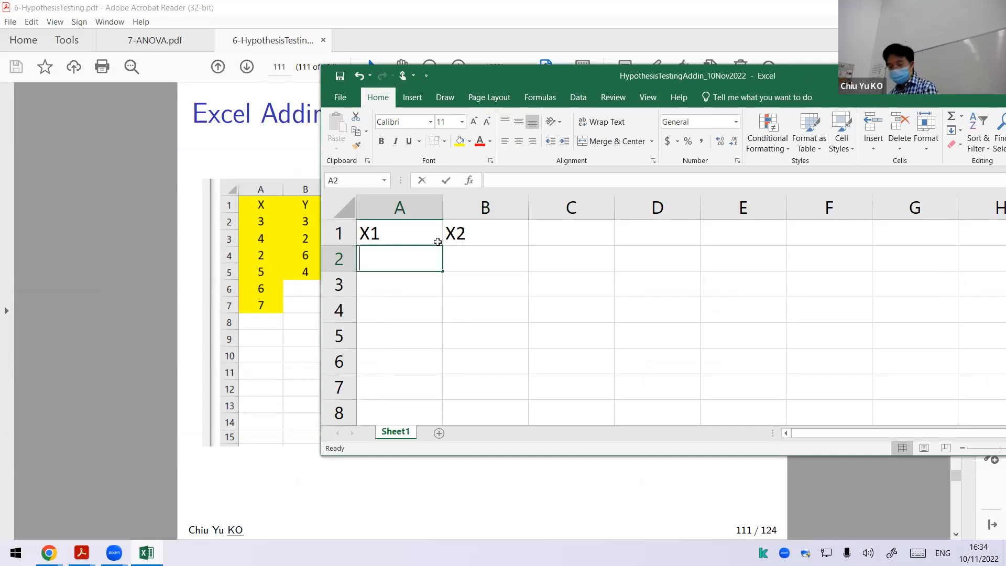
{"action": "type", "text": "3"}
{"action": "key", "text": "Return"}
{"action": "type", "text": "4"}
{"action": "key", "text": "Return"}
{"action": "type", "text": "2"}
{"action": "key", "text": "Return"}
{"action": "type", "text": "5"}
{"action": "key", "text": "Return"}
{"action": "type", "text": "6"}
{"action": "key", "text": "Return"}
{"action": "type", "text": "7"}
{"action": "key", "text": "Up"}
{"action": "key", "text": "Up"}
{"action": "key", "text": "Up"}
{"action": "key", "text": "Up"}
{"action": "key", "text": "Up"}
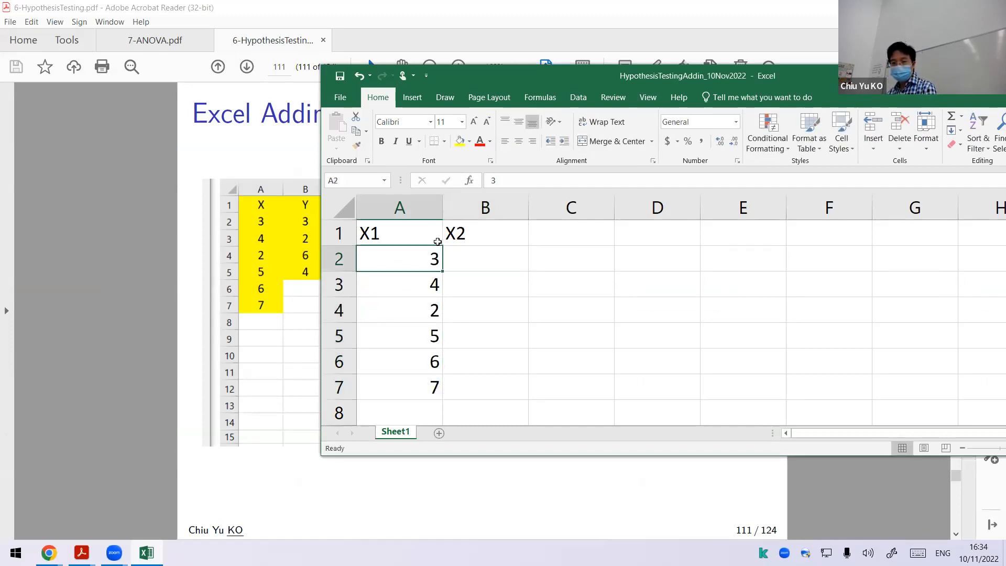
Step: Enter the second sample values 3, 2, 6 and 4 in cells B2:B5 under X2
{"action": "key", "text": "Right"}
{"action": "type", "text": "3"}
{"action": "key", "text": "Return"}
{"action": "type", "text": "2"}
{"action": "key", "text": "ctrl+Return"}
{"action": "key", "text": "Return"}
{"action": "type", "text": "6"}
{"action": "key", "text": "Return"}
{"action": "type", "text": "4"}
{"action": "key", "text": "Return"}
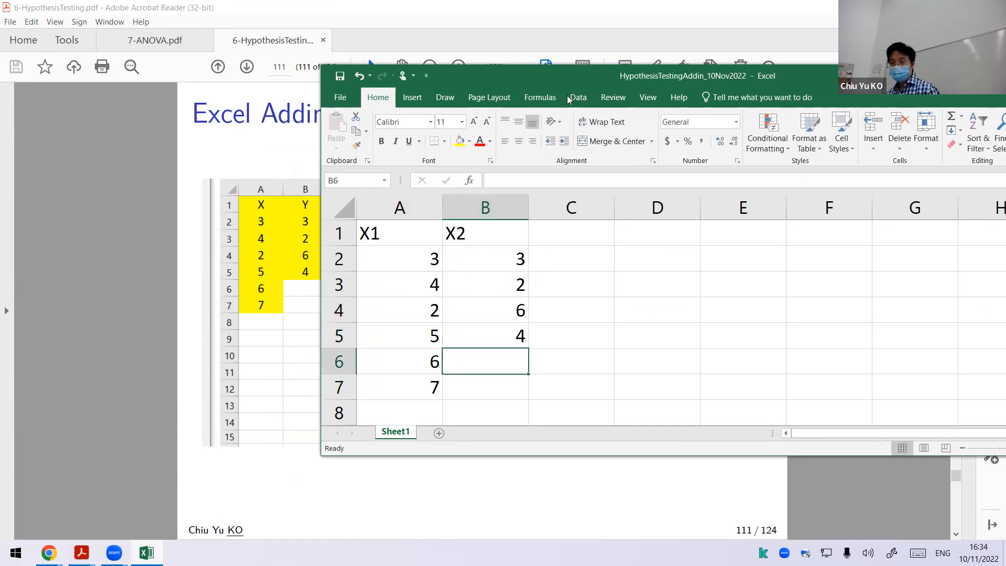
Step: Maximize the workbook window and centre the contents of columns A and B
{"action": "double_click", "coordinate": [565, 79]}
{"action": "left_click_drag", "start_coordinate": [99, 150], "coordinate": [162, 144]}
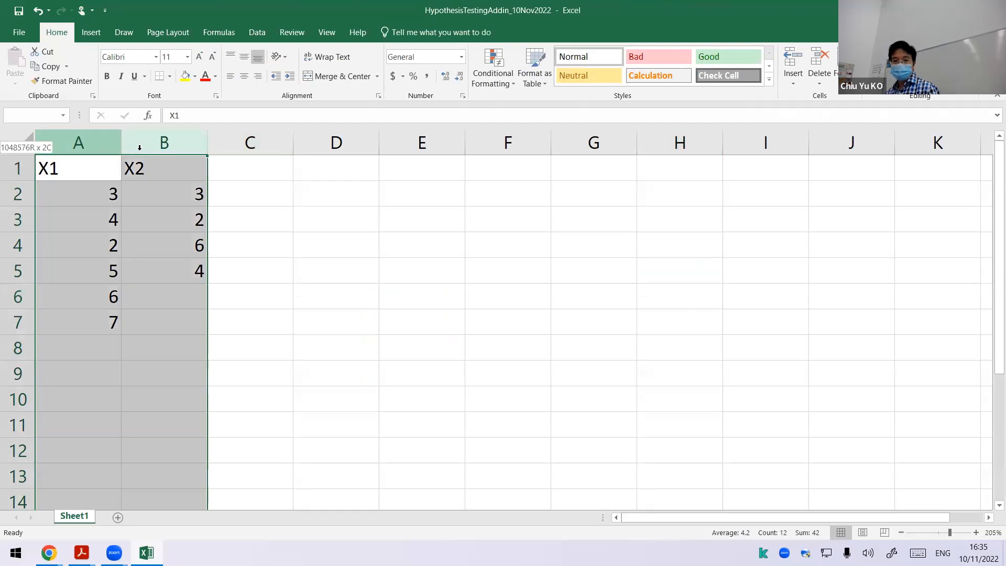
{"action": "left_click", "coordinate": [245, 77]}
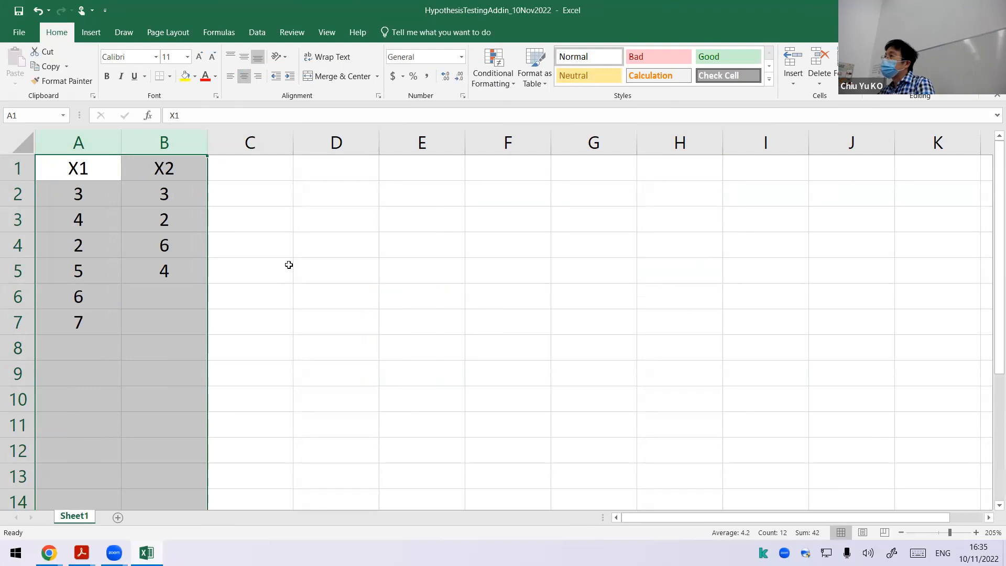
Step: Rename the worksheet as Independent T-test (equal var)
{"action": "double_click", "coordinate": [79, 515]}
{"action": "type", "text": "Indepd"}
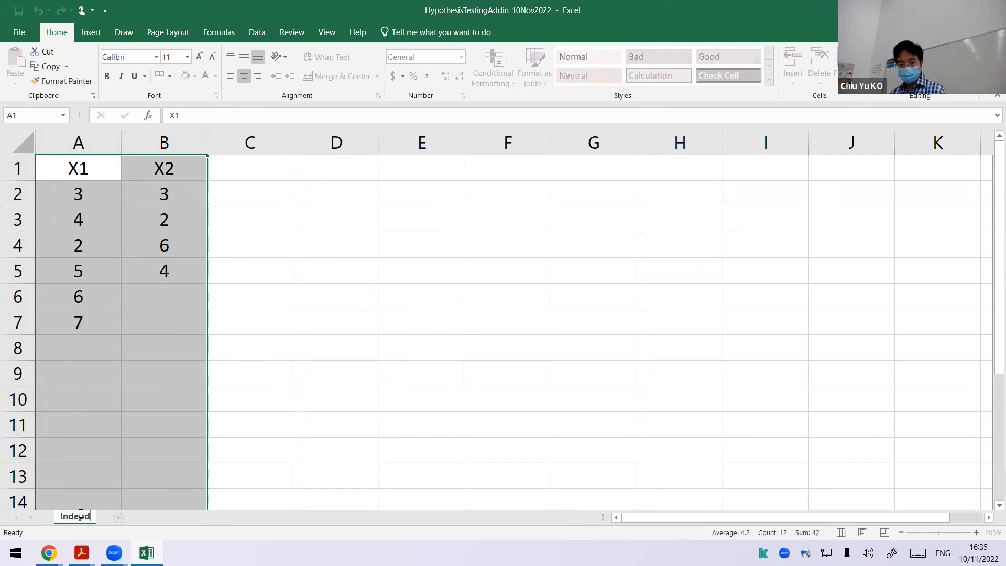
{"action": "key", "text": "BackSpace"}
{"action": "type", "text": "endent"}
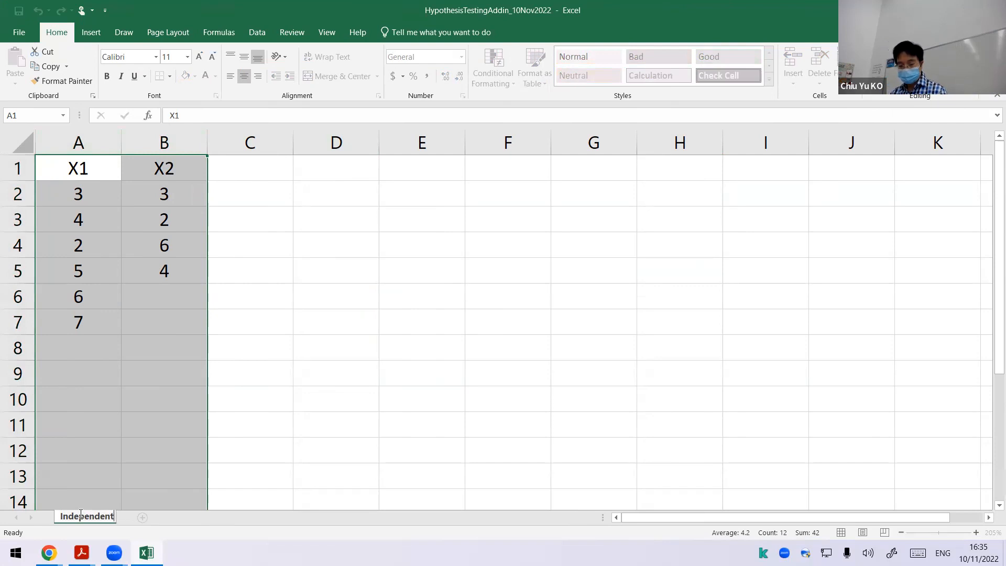
{"action": "type", "text": " T"}
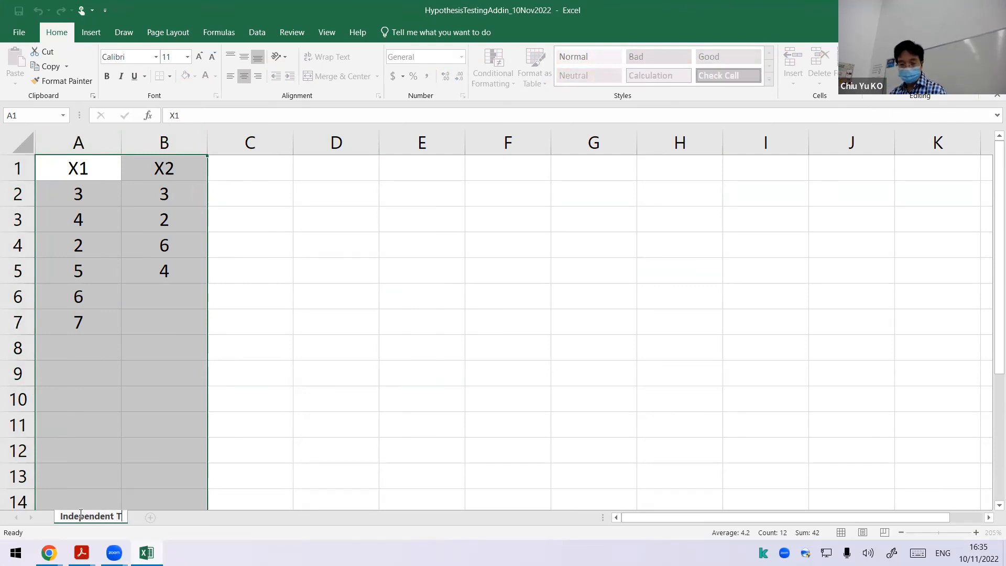
{"action": "type", "text": "-test "}
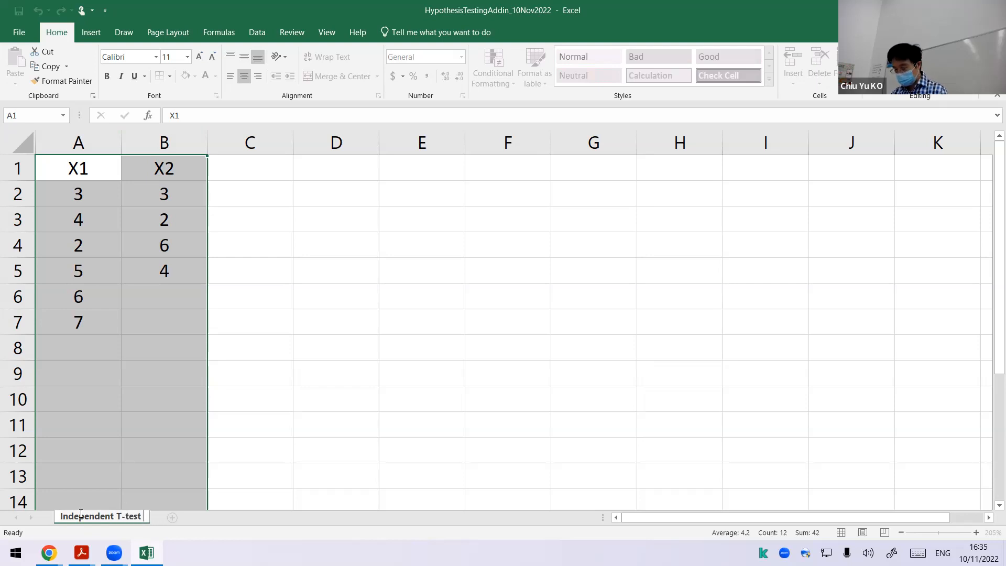
{"action": "type", "text": "(equal varia"}
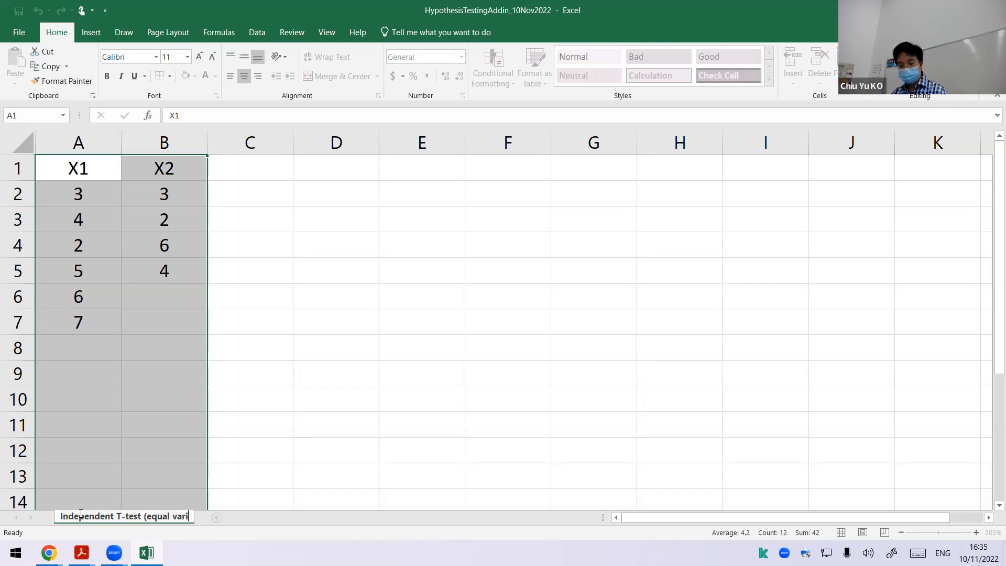
{"action": "key", "text": "BackSpace"}
{"action": "key", "text": "BackSpace"}
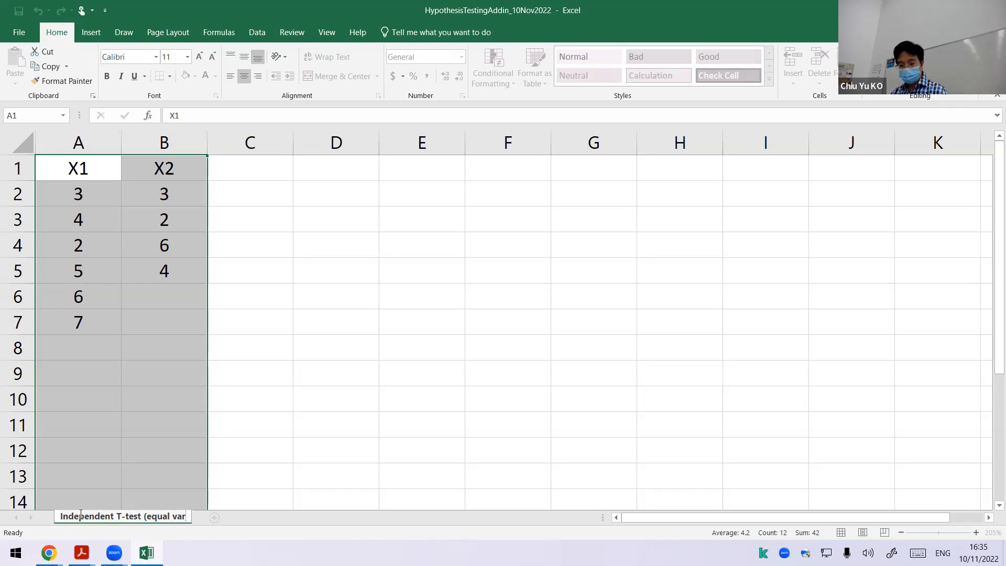
{"action": "type", "text": ")"}
{"action": "key", "text": "Return"}
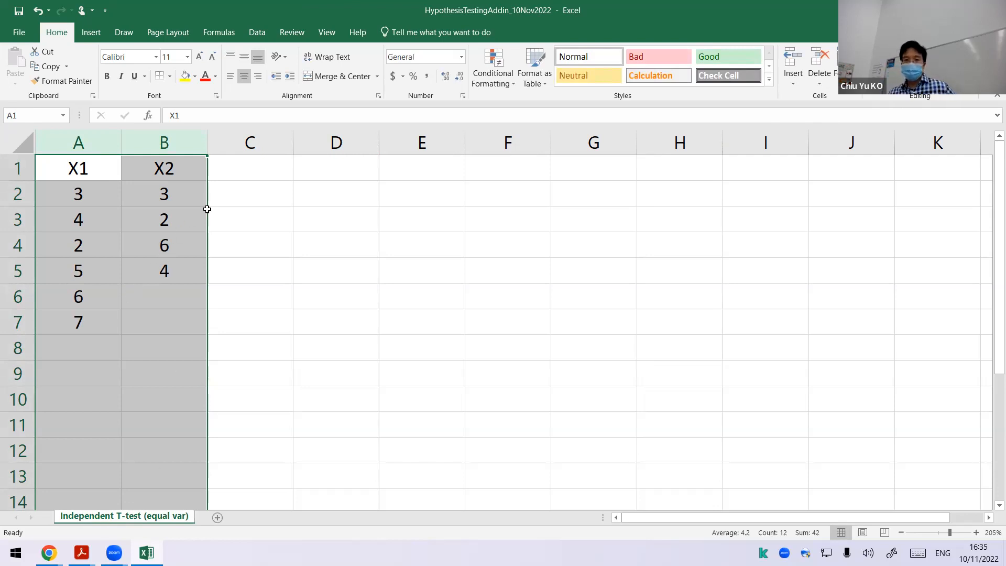
Step: Enable the Analysis ToolPak add-in through the Excel options
{"action": "left_click", "coordinate": [264, 34]}
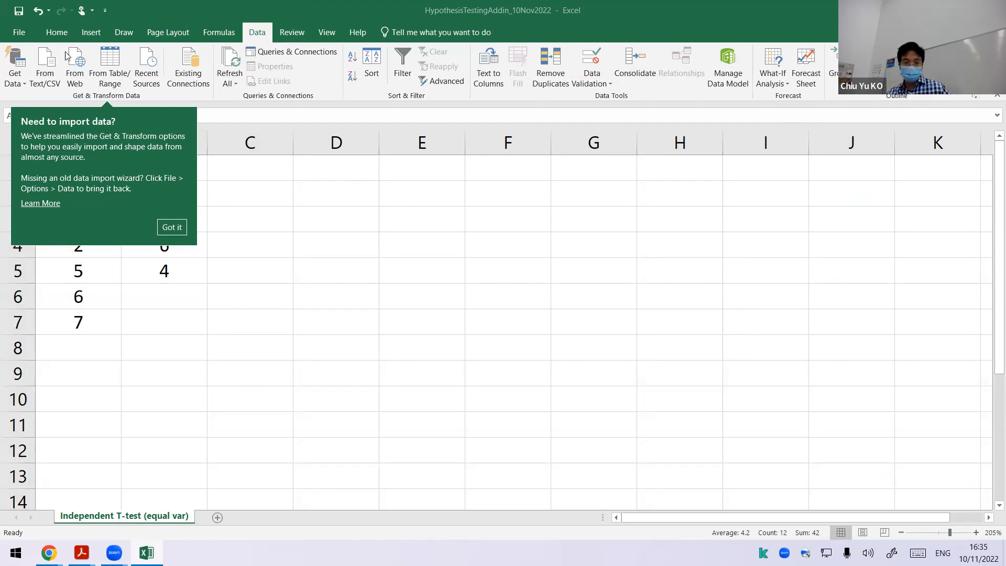
{"action": "left_click", "coordinate": [24, 34]}
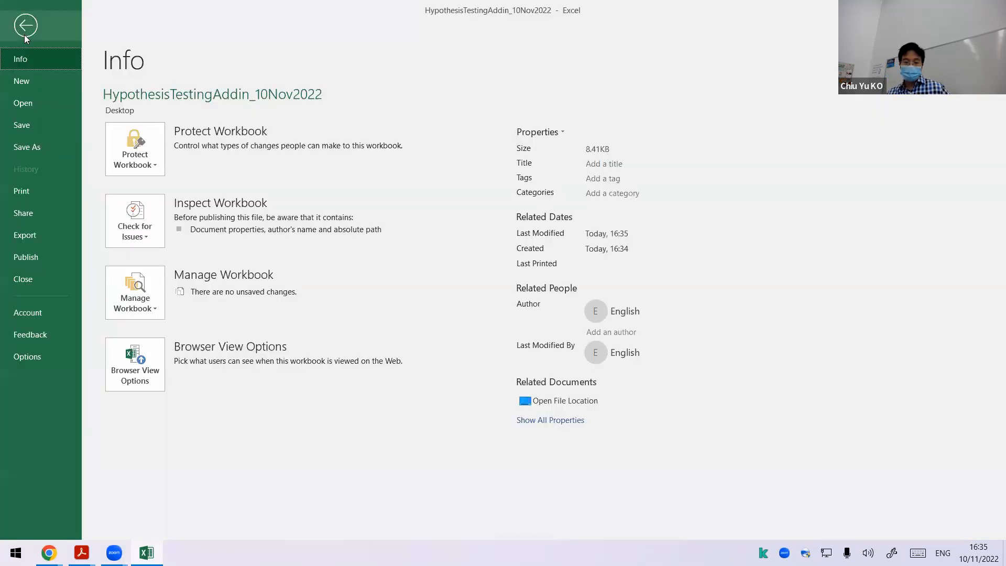
{"action": "left_click", "coordinate": [56, 356]}
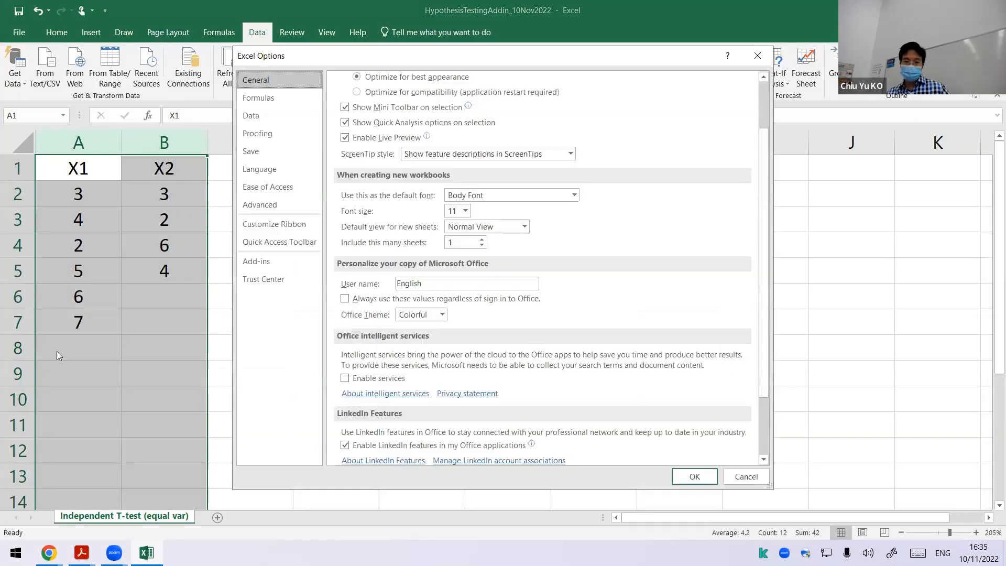
{"action": "left_click", "coordinate": [247, 262]}
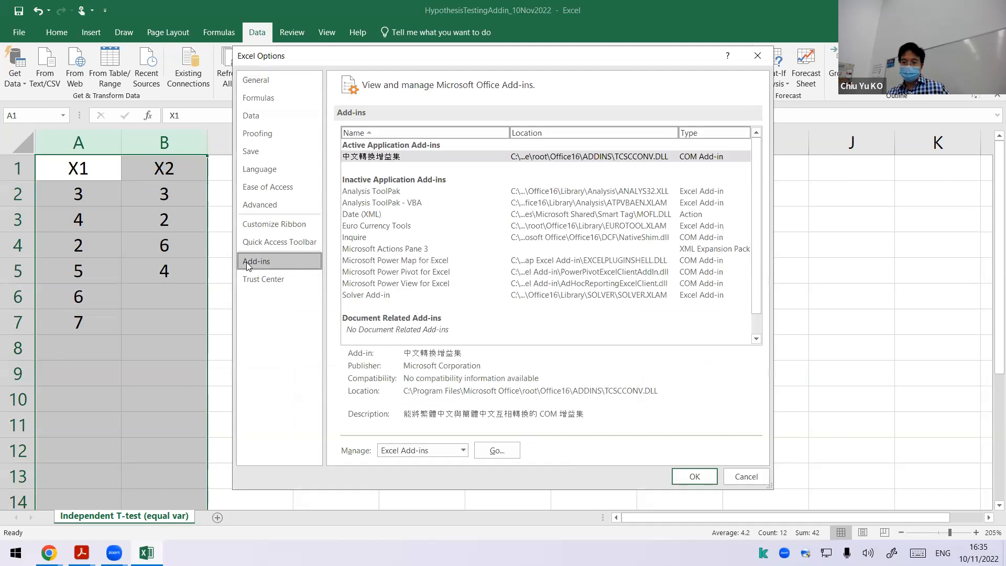
{"action": "left_click", "coordinate": [365, 192]}
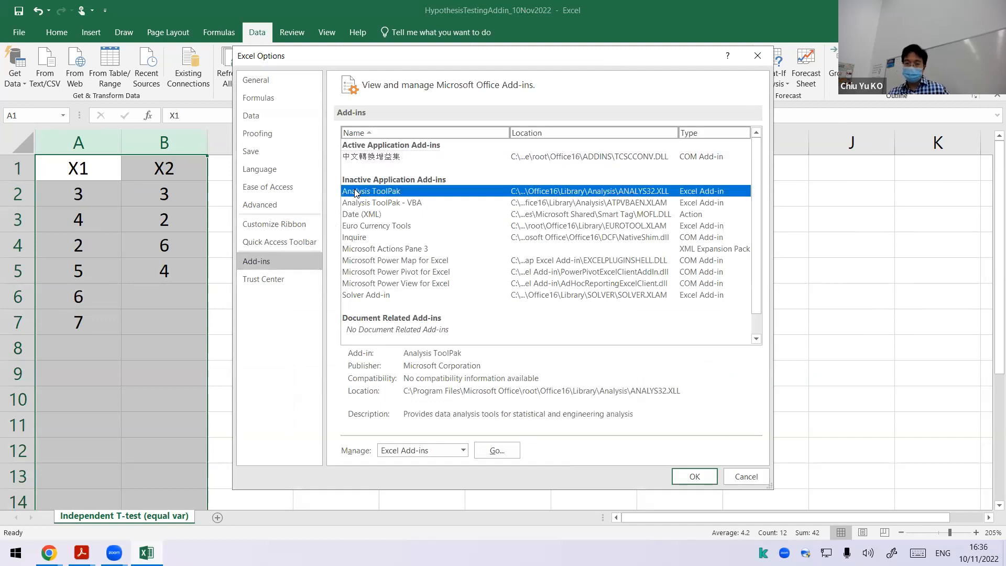
{"action": "left_click", "coordinate": [487, 452]}
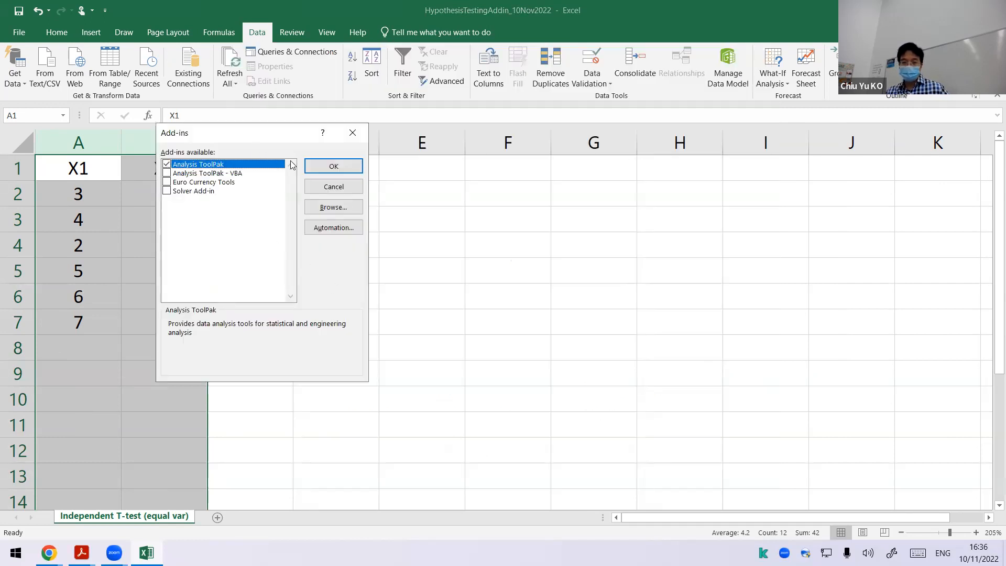
{"action": "left_click", "coordinate": [318, 164]}
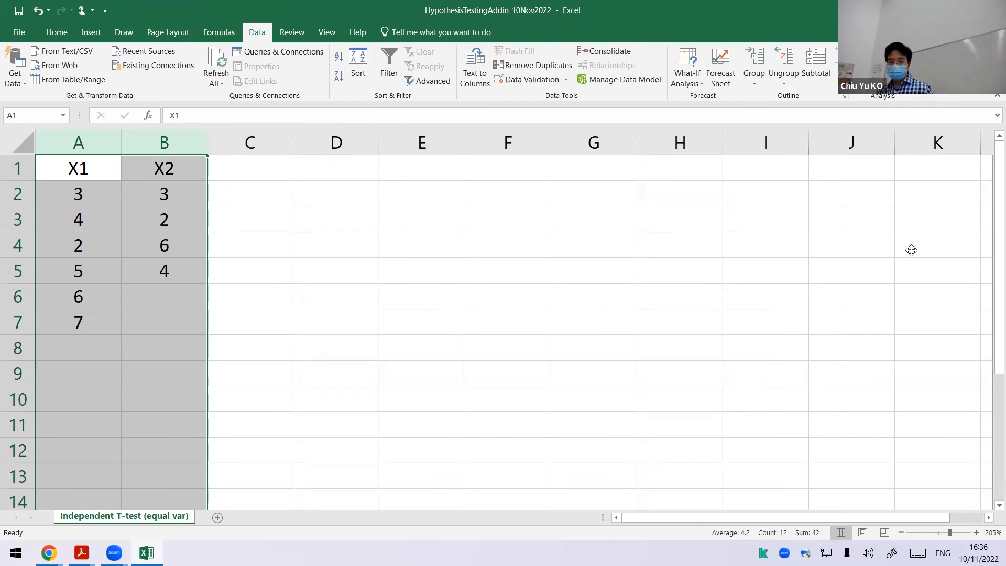
Step: Start the t-Test: Two-Sample Assuming Equal Variances tool from the Data Analysis tools
{"action": "left_click", "coordinate": [331, 288]}
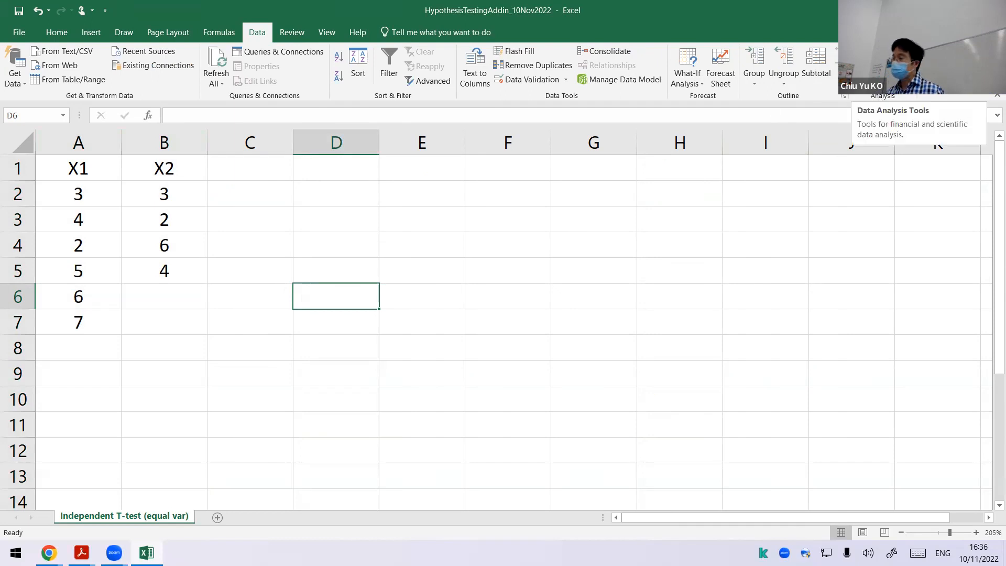
{"action": "left_click", "coordinate": [884, 52]}
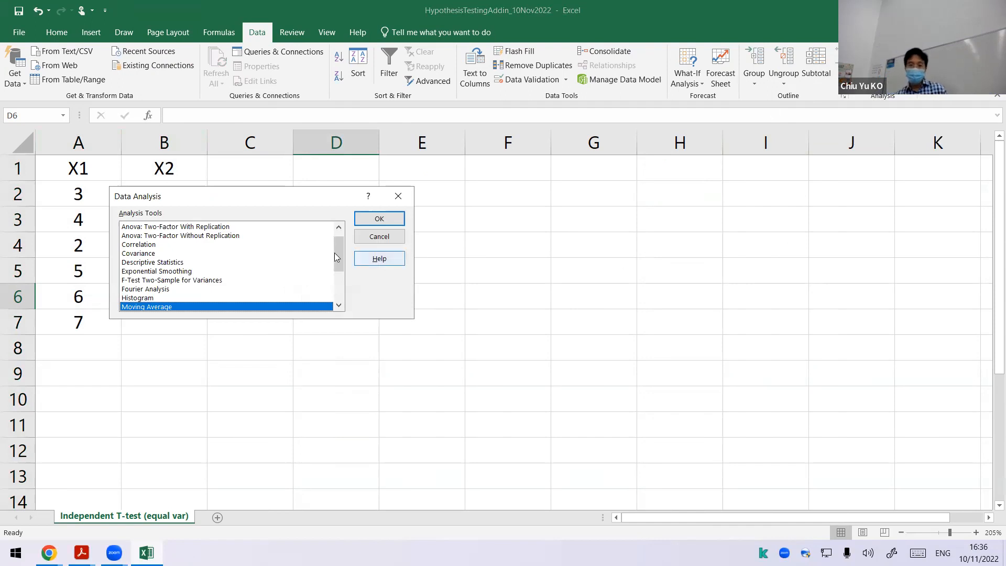
{"action": "scroll", "coordinate": [283, 266], "scroll_direction": "down", "scroll_amount": 1}
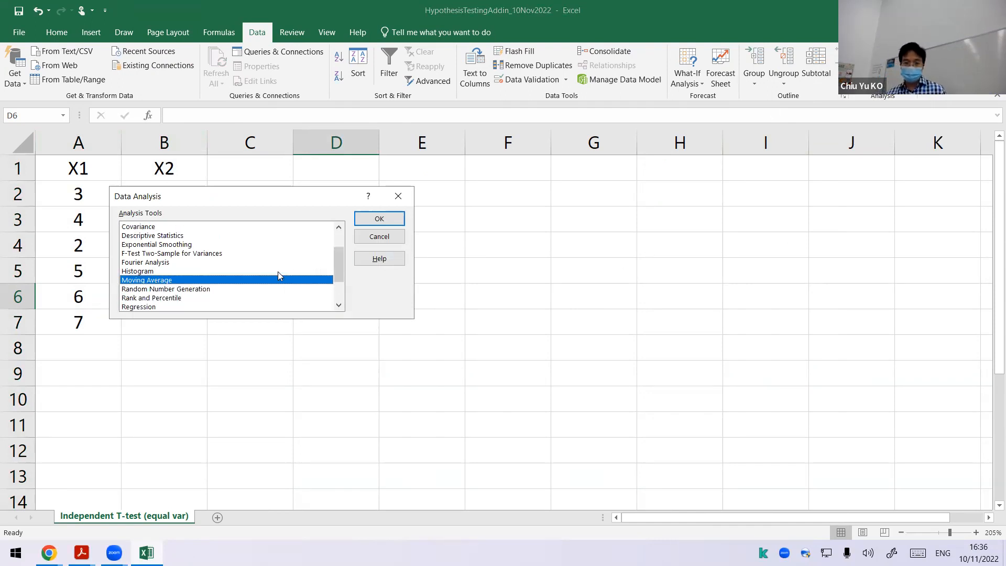
{"action": "scroll", "coordinate": [278, 271], "scroll_direction": "down", "scroll_amount": 2}
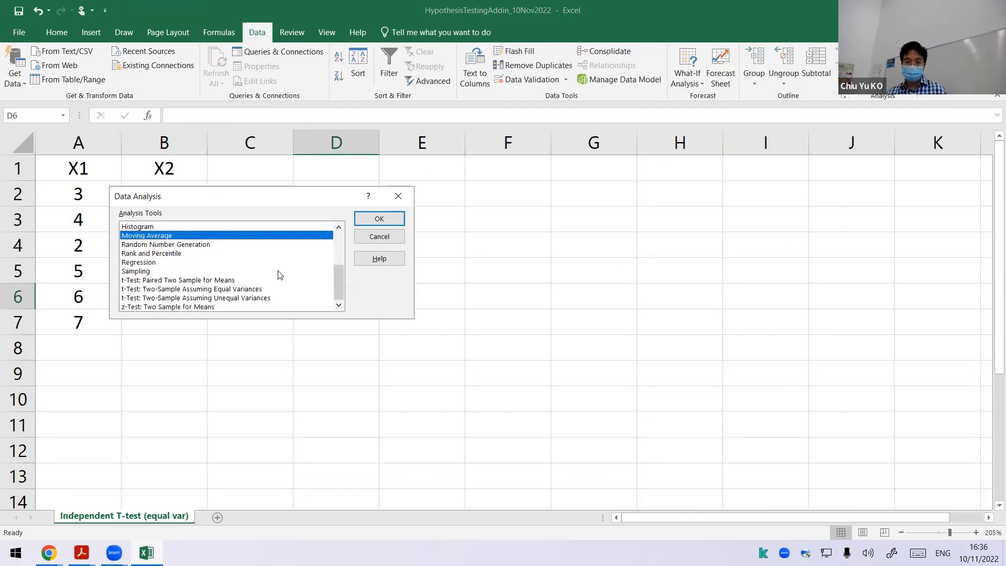
{"action": "left_click", "coordinate": [239, 289]}
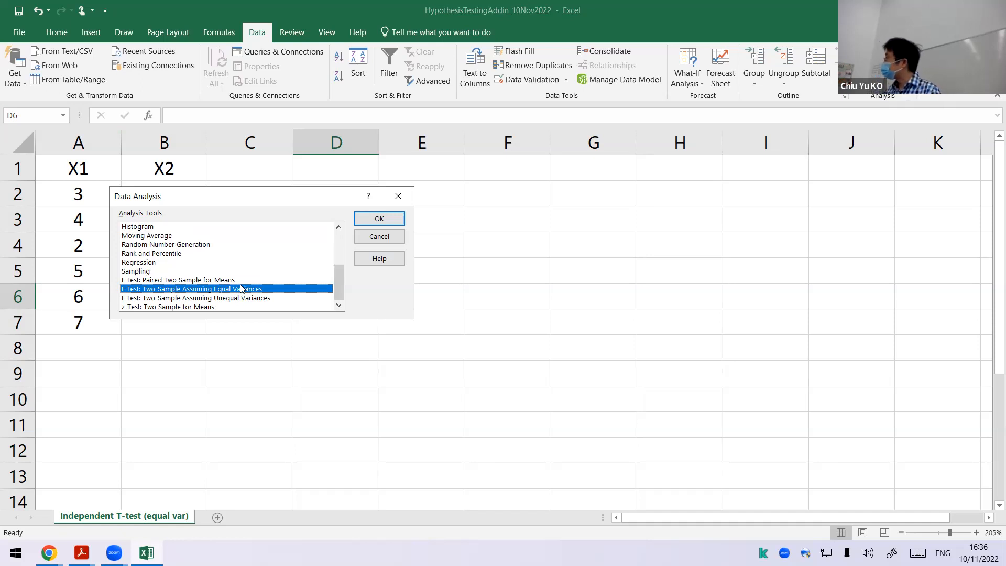
{"action": "left_click", "coordinate": [373, 222]}
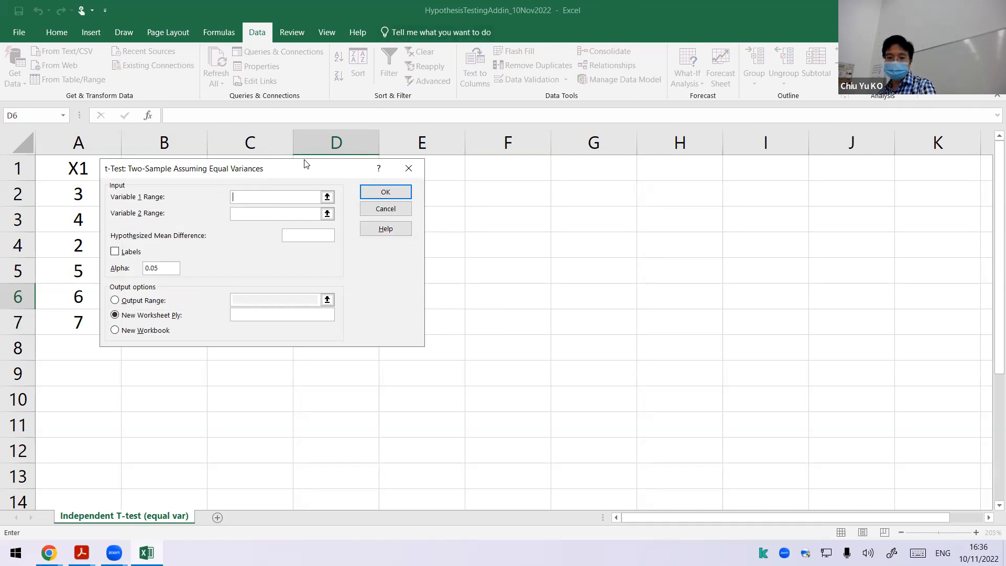
Step: Set the Variable 1 range to the whole column A and the Variable 2 range to the whole column B
{"action": "left_click_drag", "start_coordinate": [305, 173], "coordinate": [422, 165]}
{"action": "left_click", "coordinate": [444, 186]}
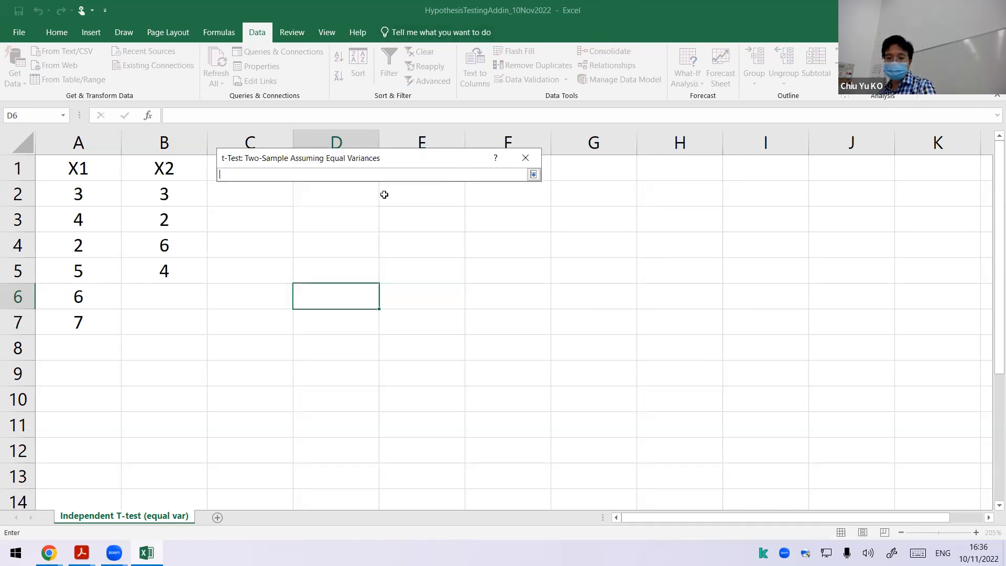
{"action": "left_click", "coordinate": [98, 152]}
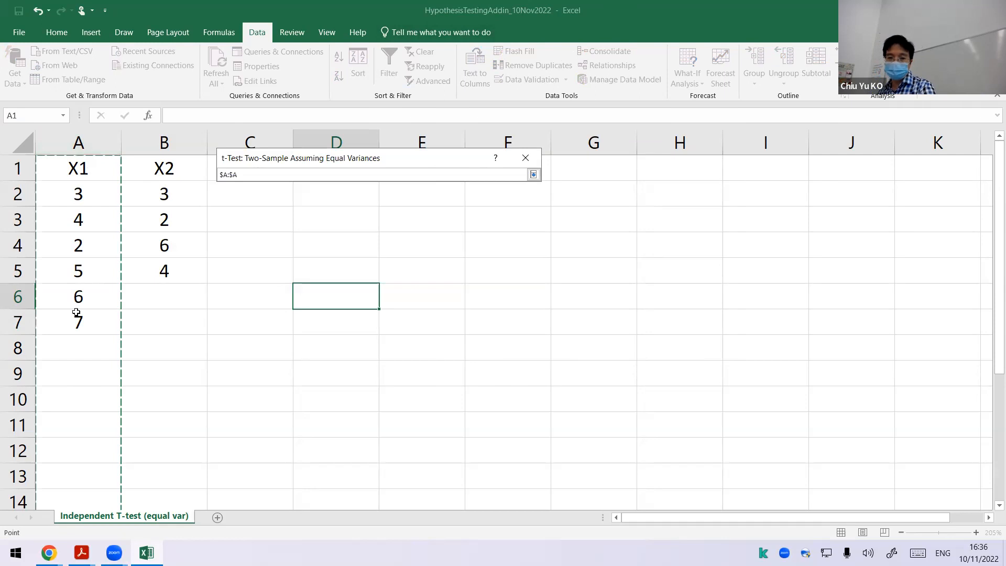
{"action": "left_click_drag", "start_coordinate": [76, 312], "coordinate": [77, 319]}
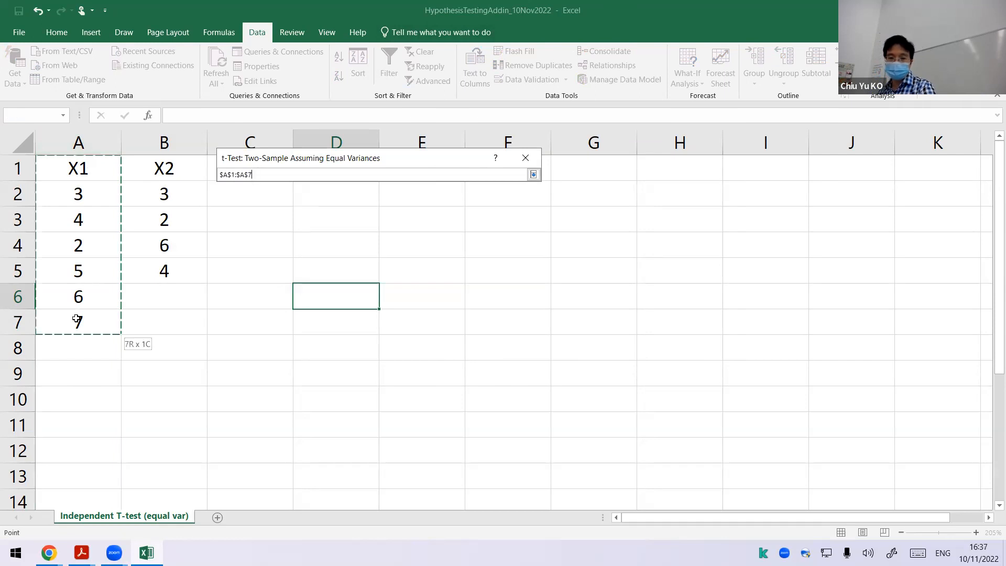
{"action": "left_click", "coordinate": [122, 152]}
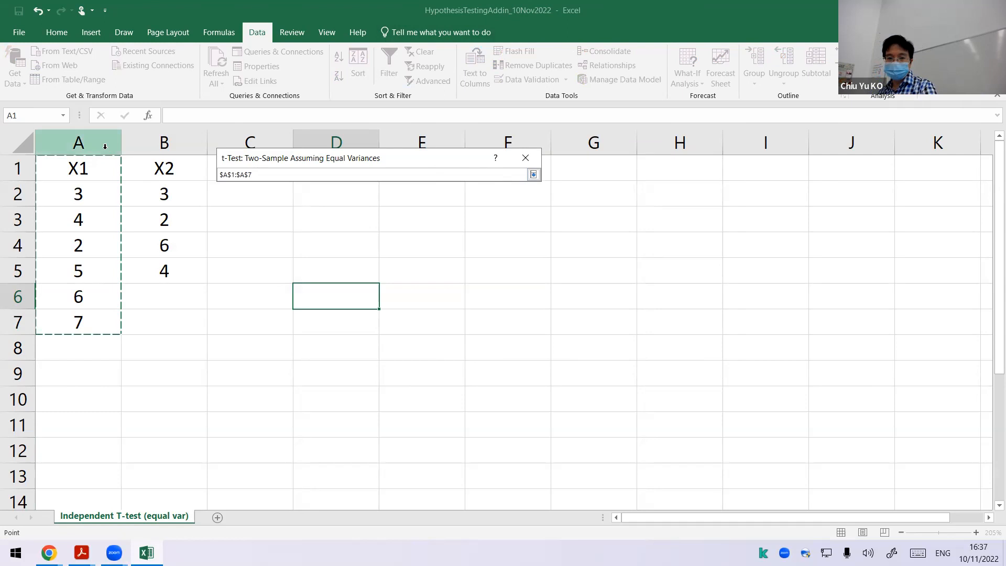
{"action": "left_click", "coordinate": [532, 175]}
{"action": "left_click", "coordinate": [443, 199]}
{"action": "left_click", "coordinate": [186, 146]}
{"action": "left_click", "coordinate": [533, 175]}
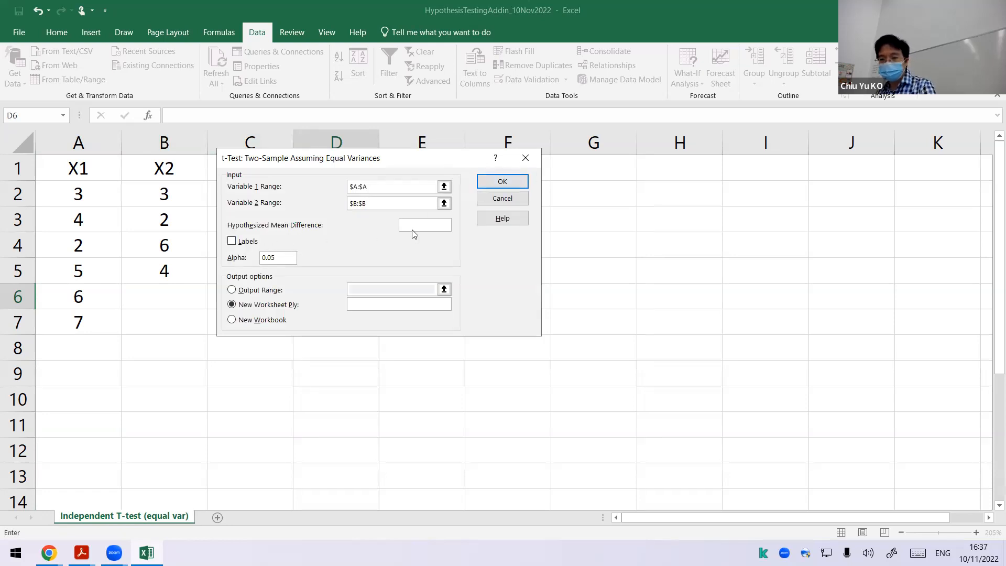
Step: Run the t-test with a hypothesized mean difference of 0, labels included and the output range at D1
{"action": "type", "text": "0"}
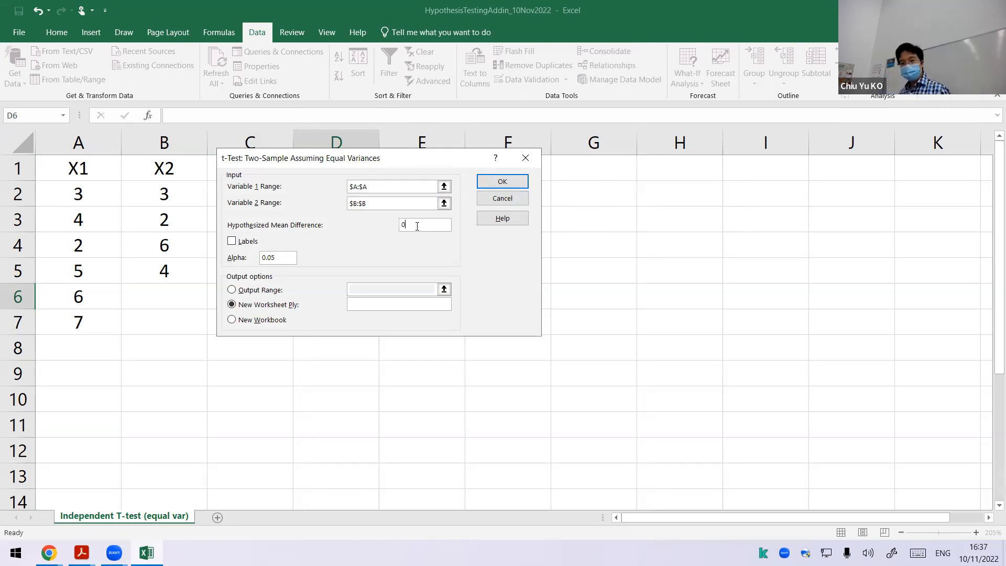
{"action": "left_click", "coordinate": [232, 241]}
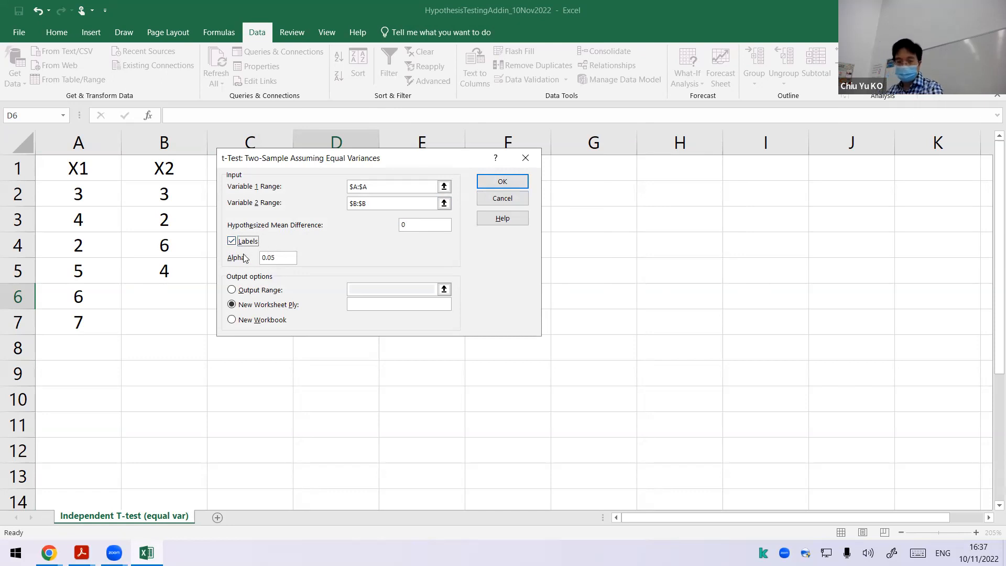
{"action": "left_click", "coordinate": [260, 290]}
{"action": "left_click", "coordinate": [441, 287]}
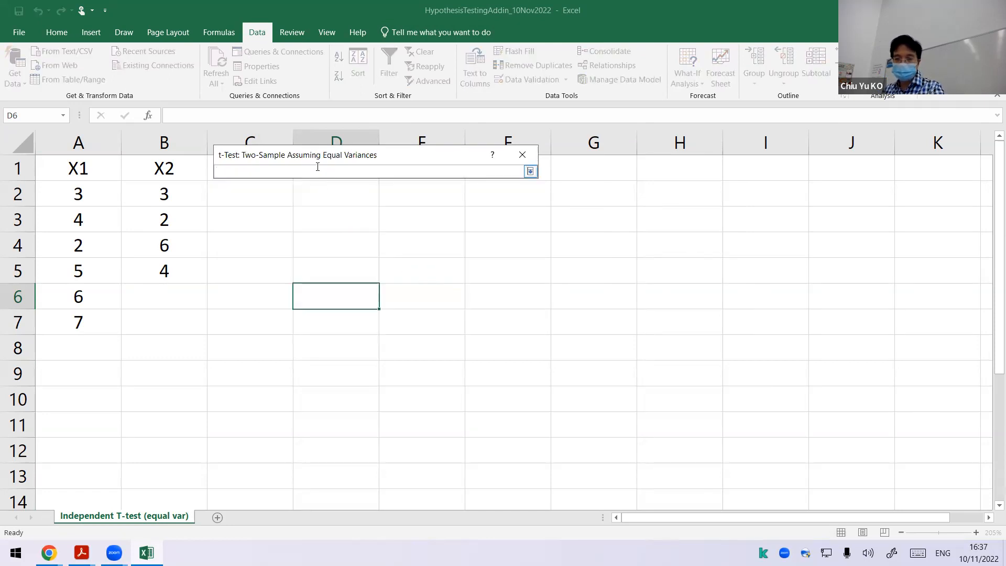
{"action": "left_click", "coordinate": [731, 171]}
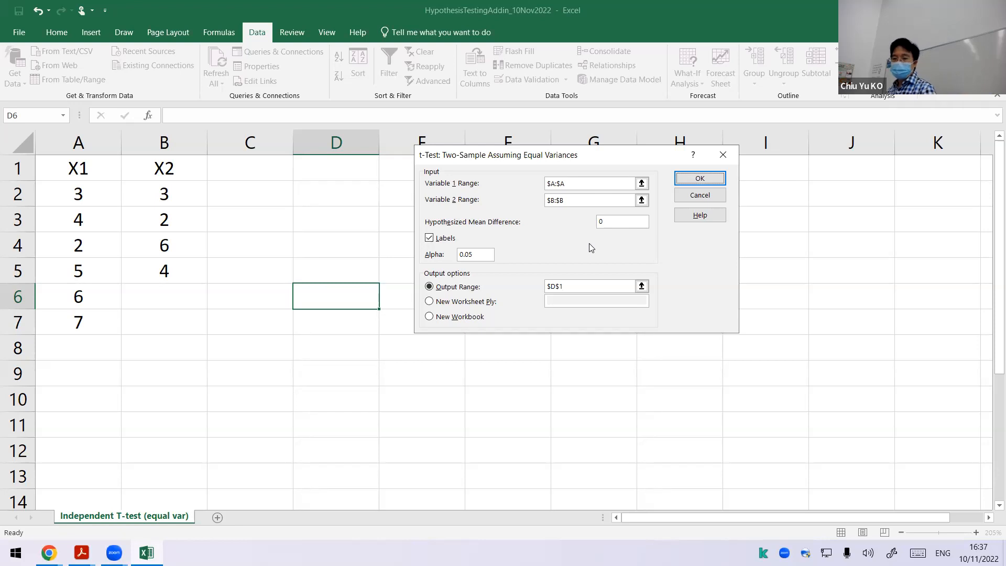
{"action": "left_click", "coordinate": [686, 180]}
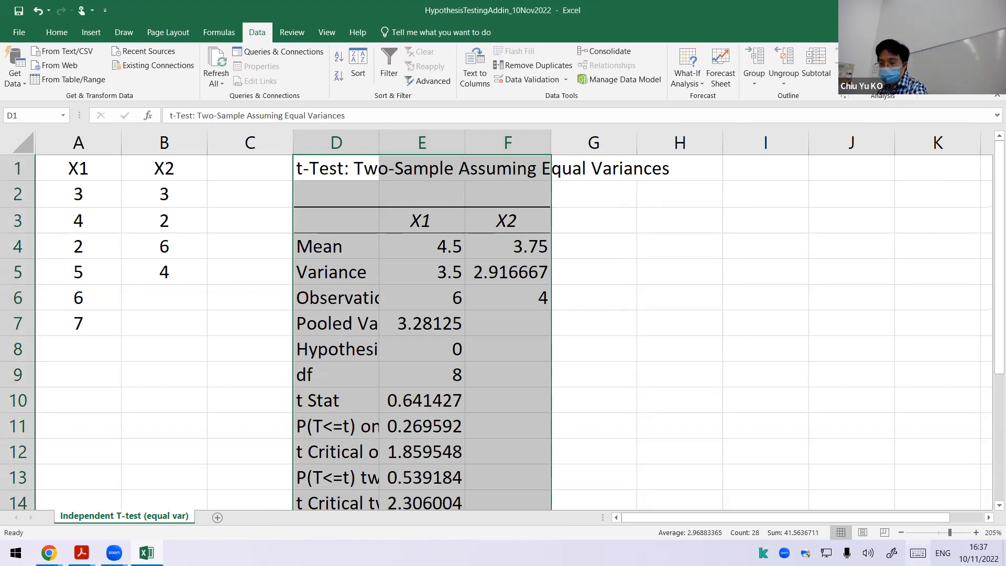
Step: Adjust the width of column D so the row labels of the t-test output fit
{"action": "left_click", "coordinate": [901, 532]}
{"action": "left_click", "coordinate": [902, 532]}
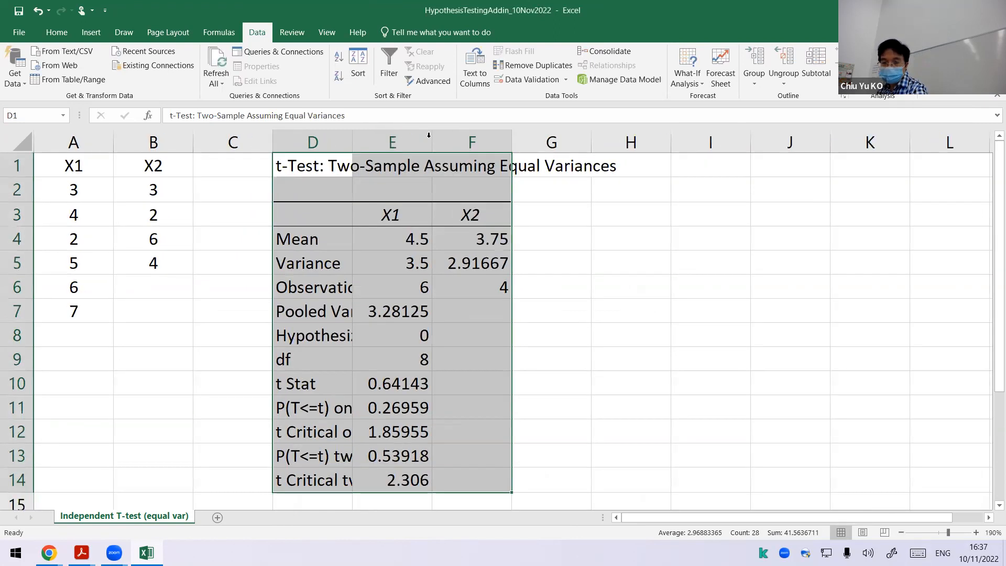
{"action": "double_click", "coordinate": [353, 138]}
{"action": "left_click", "coordinate": [493, 288]}
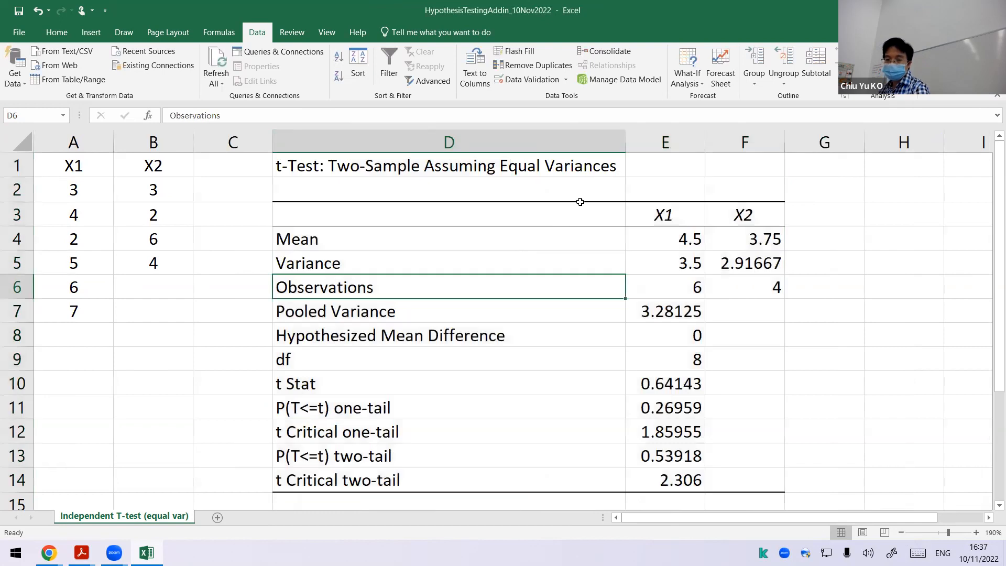
{"action": "left_click_drag", "start_coordinate": [626, 143], "coordinate": [516, 146]}
{"action": "left_click", "coordinate": [628, 307]}
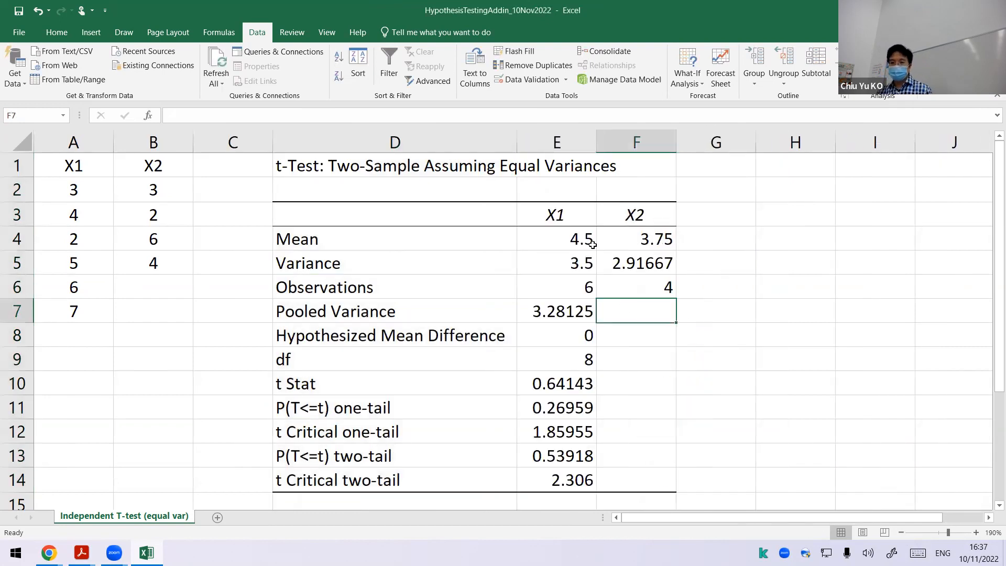
Step: Review the means, variances, observations and pooled variance in the t-test output
{"action": "left_click_drag", "start_coordinate": [578, 243], "coordinate": [638, 239]}
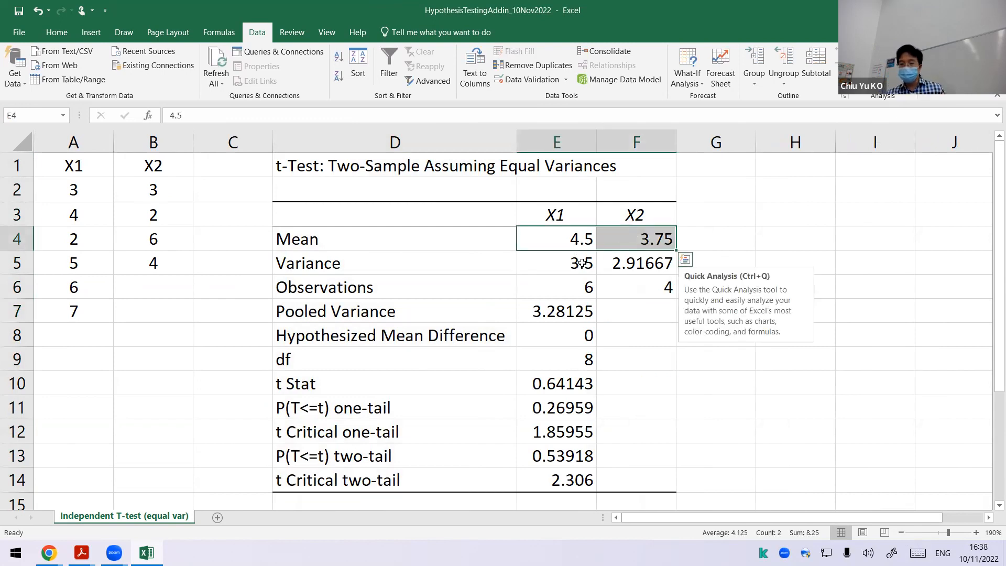
{"action": "left_click_drag", "start_coordinate": [579, 263], "coordinate": [639, 263]}
{"action": "left_click_drag", "start_coordinate": [589, 288], "coordinate": [627, 281]}
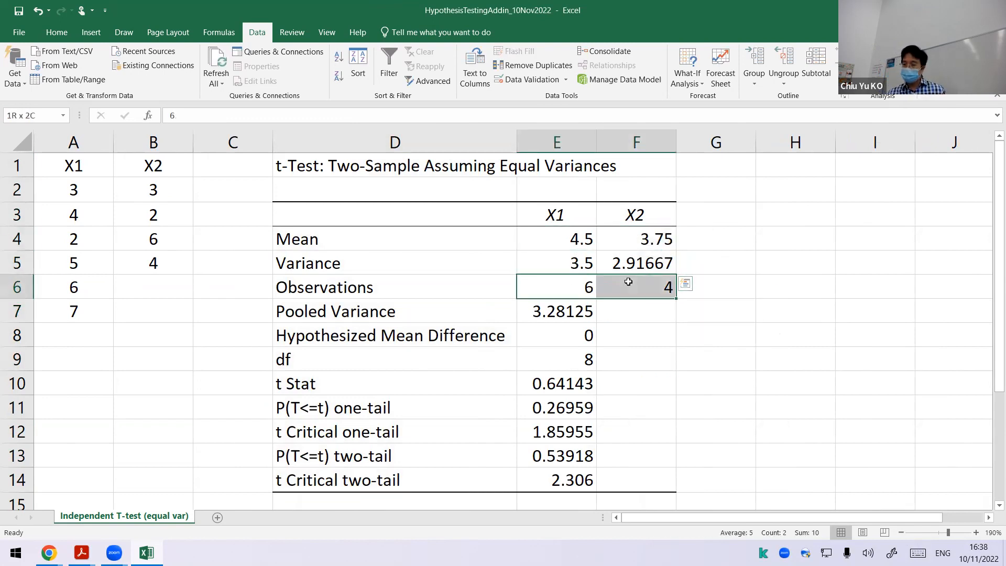
{"action": "left_click", "coordinate": [607, 305]}
{"action": "left_click", "coordinate": [570, 307]}
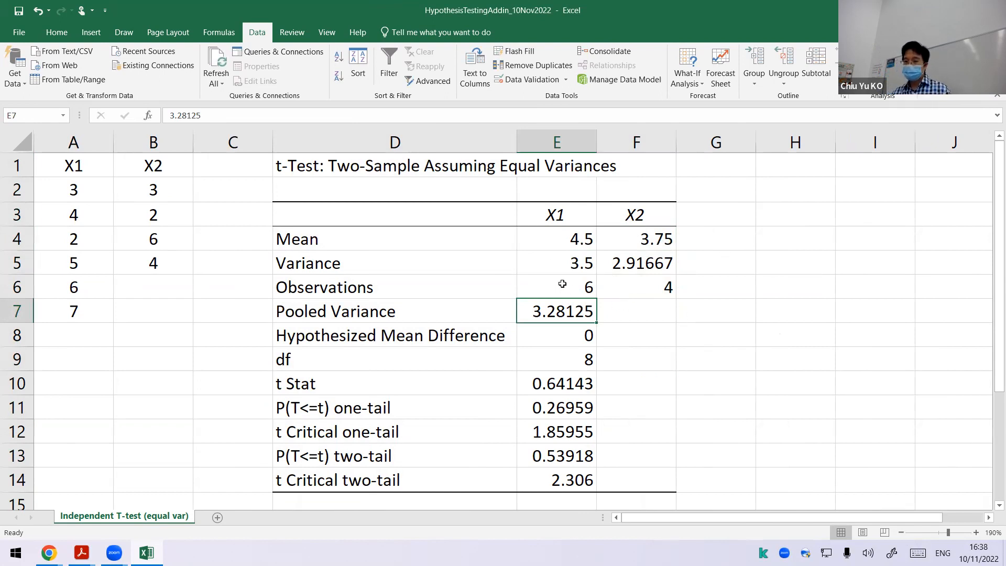
Step: Examine how the variances and observations of X1 and X2 contribute to the pooled variance
{"action": "left_click", "coordinate": [570, 265]}
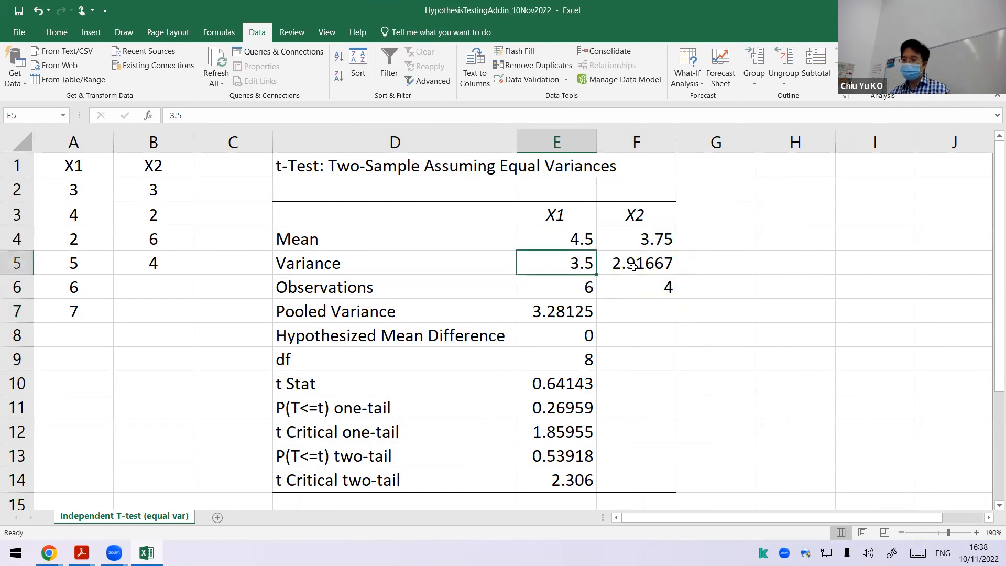
{"action": "left_click", "coordinate": [634, 267]}
{"action": "left_click", "coordinate": [585, 265]}
{"action": "left_click", "coordinate": [614, 266]}
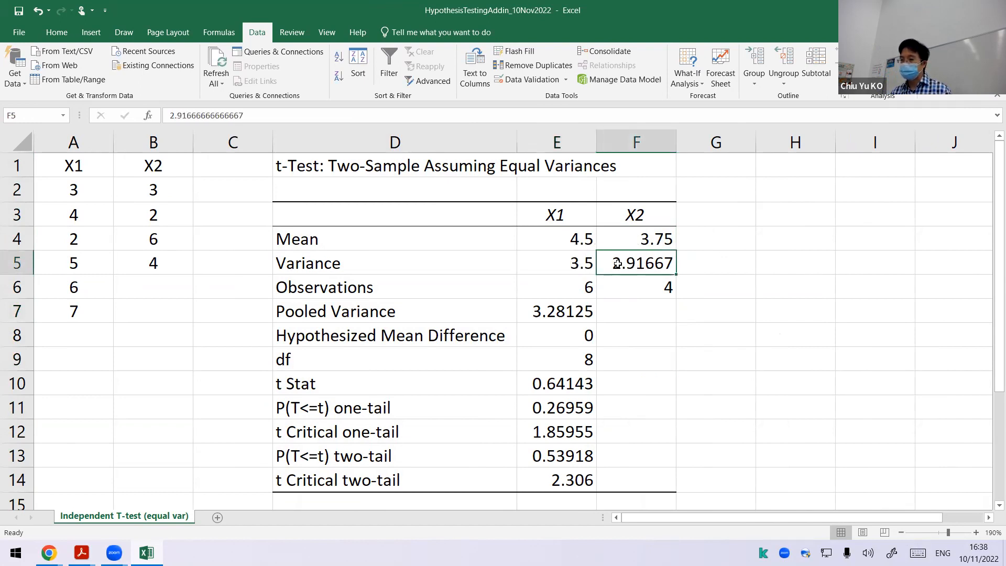
{"action": "left_click", "coordinate": [570, 313]}
{"action": "left_click", "coordinate": [580, 281]}
{"action": "left_click", "coordinate": [620, 268]}
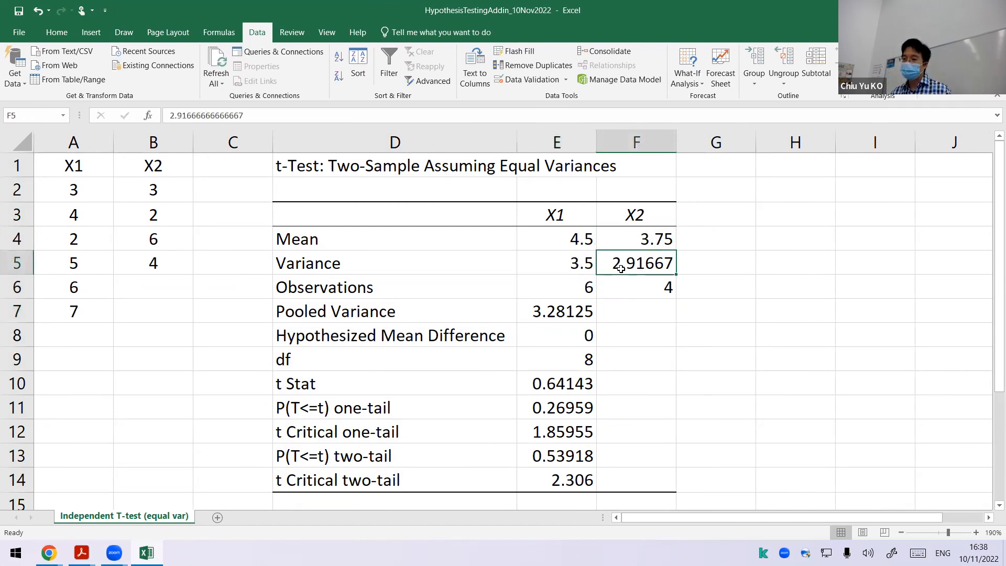
{"action": "left_click", "coordinate": [577, 262]}
{"action": "left_click", "coordinate": [581, 284]}
{"action": "left_click", "coordinate": [617, 266]}
{"action": "left_click", "coordinate": [625, 283]}
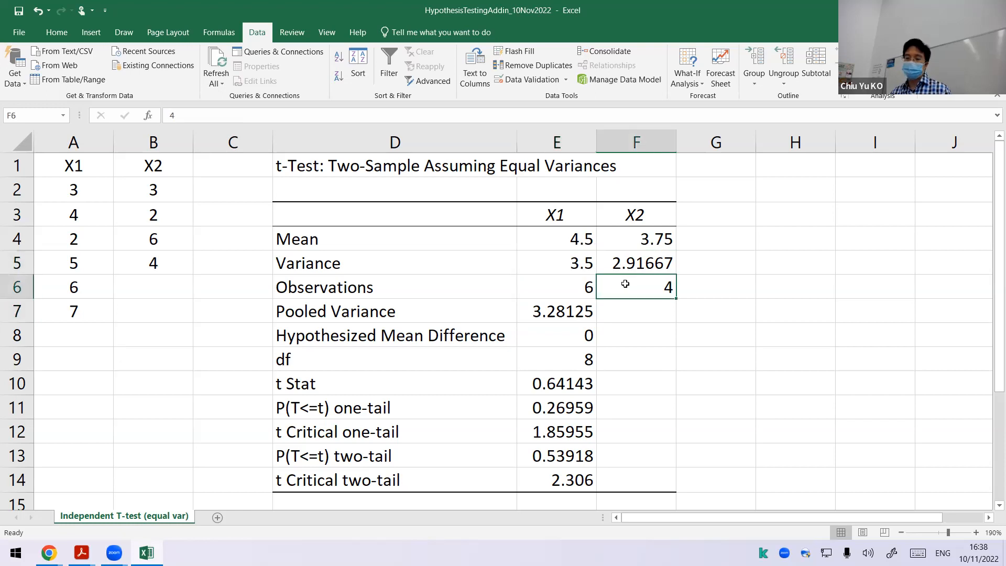
{"action": "left_click", "coordinate": [581, 287]}
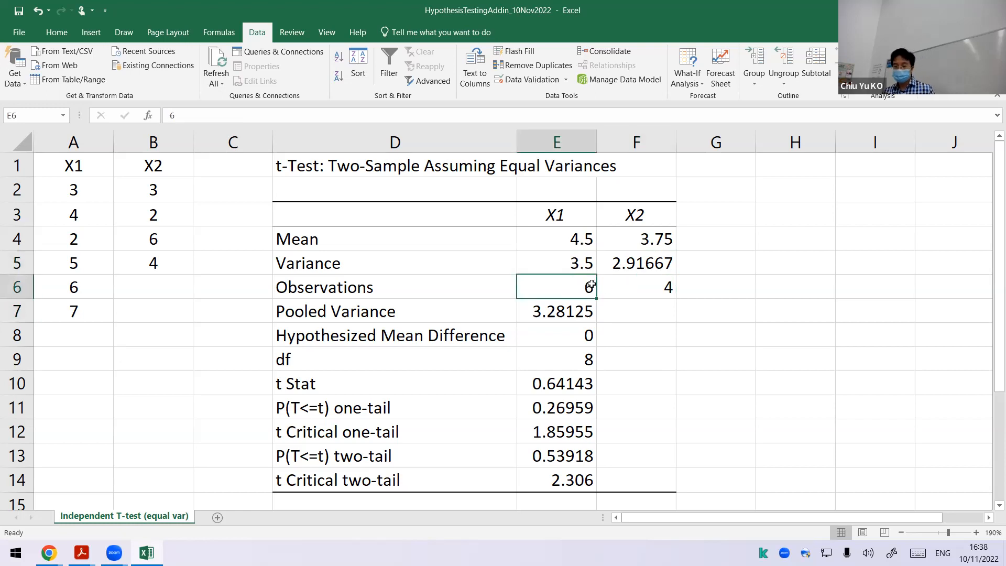
Step: Begin a pooled variance check in cell G7 with the formula =(E6-1)*E5
{"action": "left_click", "coordinate": [689, 309]}
{"action": "type", "text": "="}
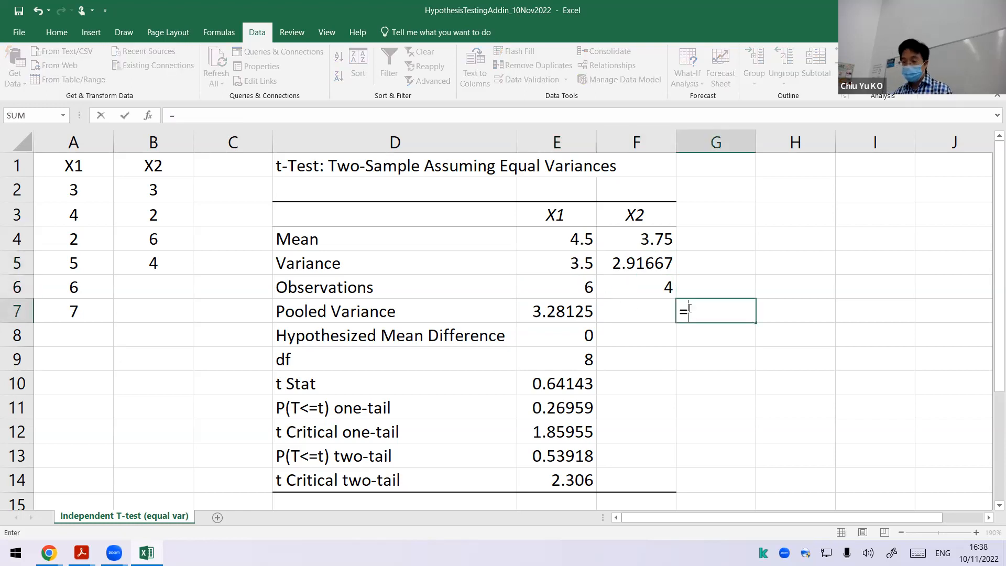
{"action": "key", "text": "Up"}
{"action": "key", "text": "Down"}
{"action": "key", "text": "BackSpace"}
{"action": "key", "text": "BackSpace"}
{"action": "type", "text": "("}
{"action": "key", "text": "Up"}
{"action": "key", "text": "Left"}
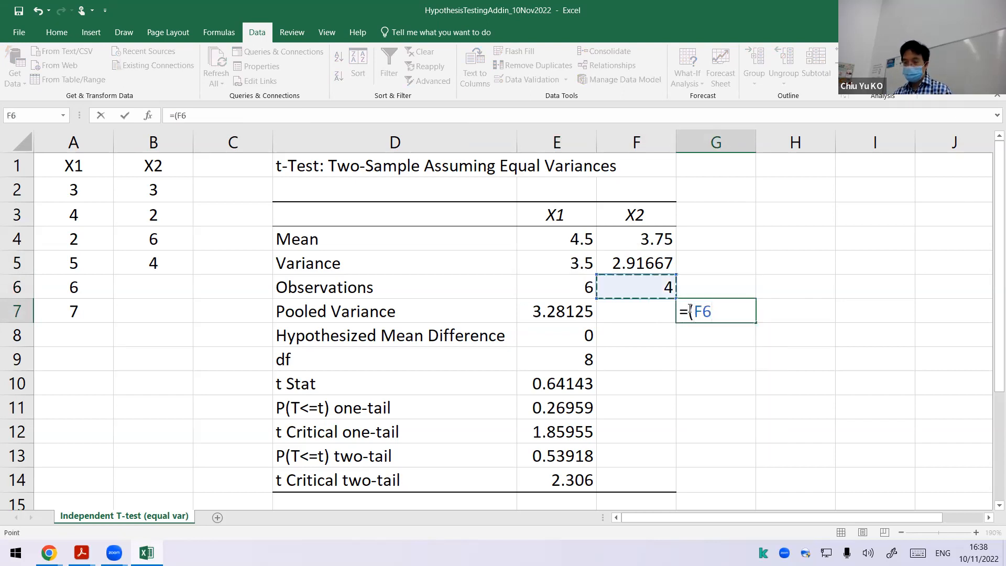
{"action": "key", "text": "Left"}
{"action": "type", "text": "-1)*"}
{"action": "key", "text": "Up"}
{"action": "key", "text": "Up"}
{"action": "key", "text": "Left"}
{"action": "key", "text": "Left"}
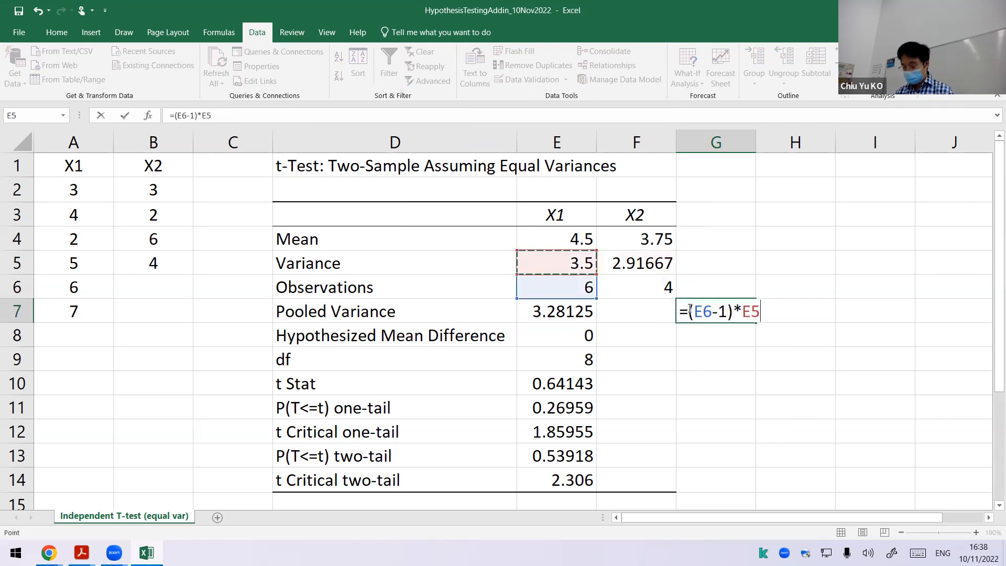
Step: Extend the G7 formula with +(F6-1) for the second sample
{"action": "type", "text": "+"}
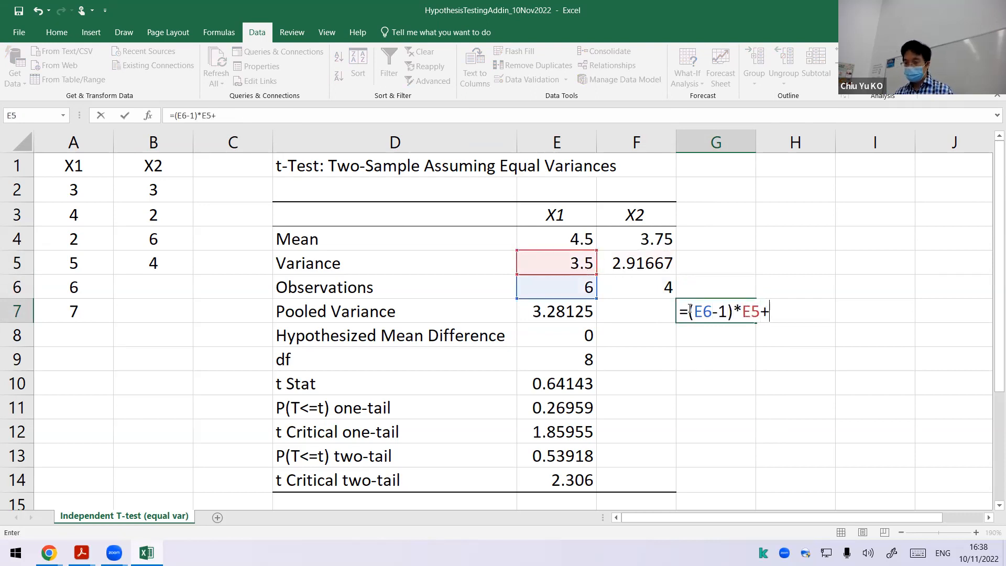
{"action": "type", "text": "("}
{"action": "key", "text": "Up"}
{"action": "key", "text": "Left"}
{"action": "type", "text": "-1)"}
{"action": "key", "text": "Up"}
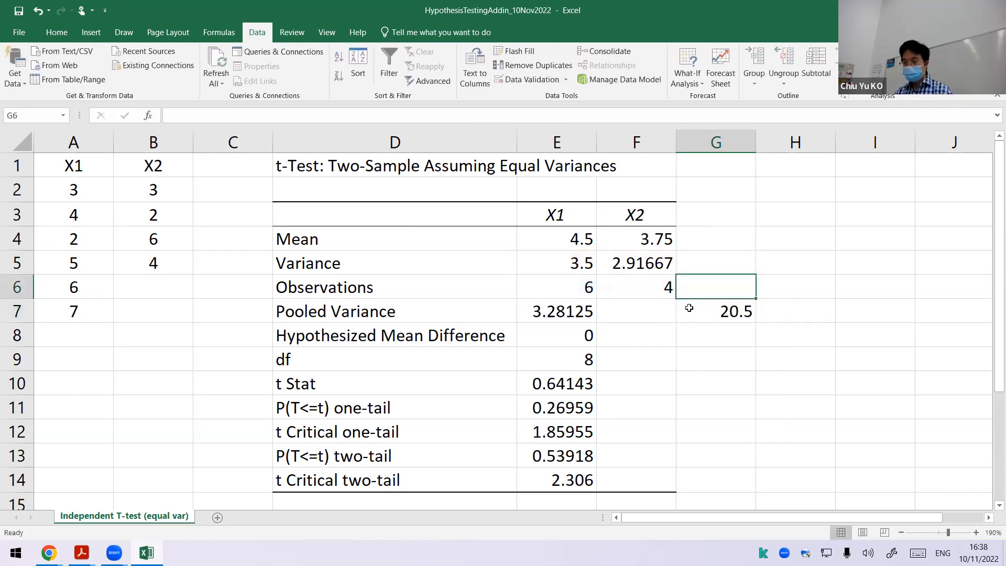
Step: Extend the formula in G7 with *F5 so the second sample's term is weighted by its variance
{"action": "left_click", "coordinate": [689, 308]}
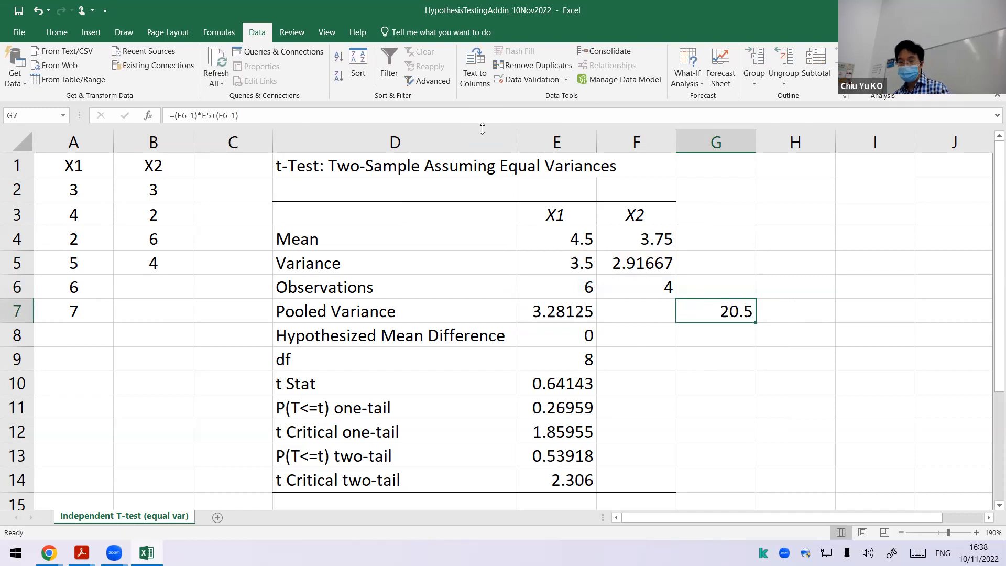
{"action": "double_click", "coordinate": [715, 305]}
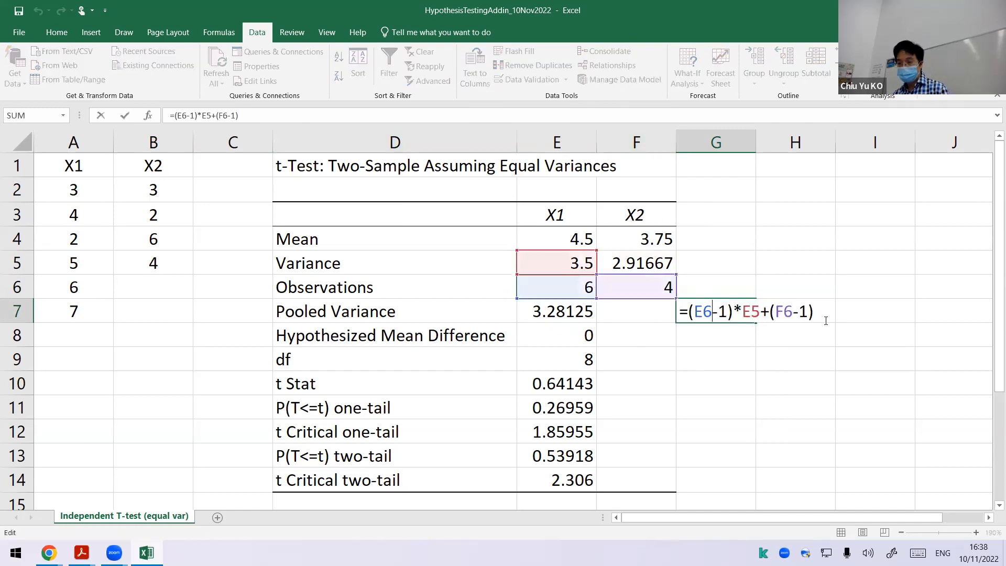
{"action": "type", "text": "*"}
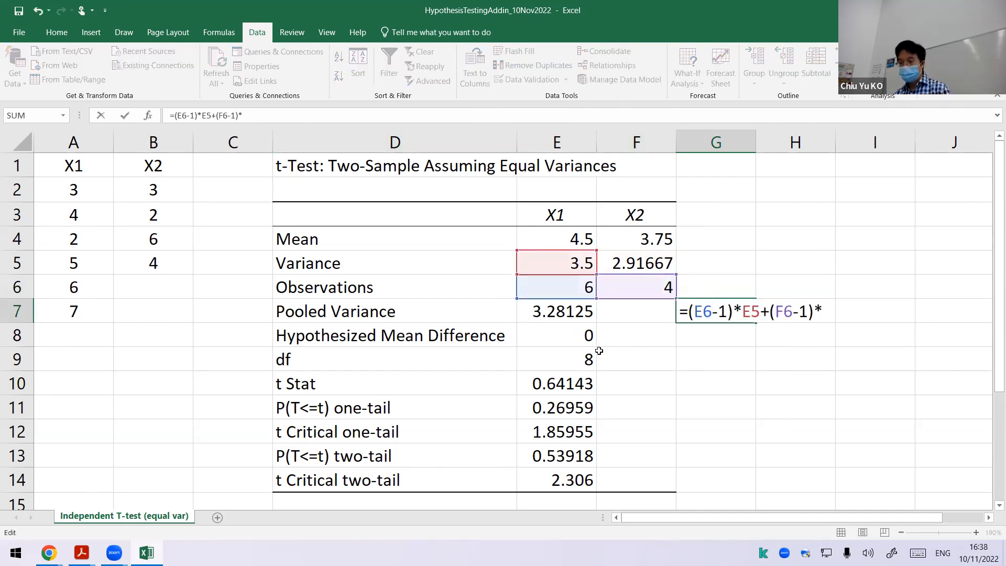
{"action": "left_click", "coordinate": [639, 268]}
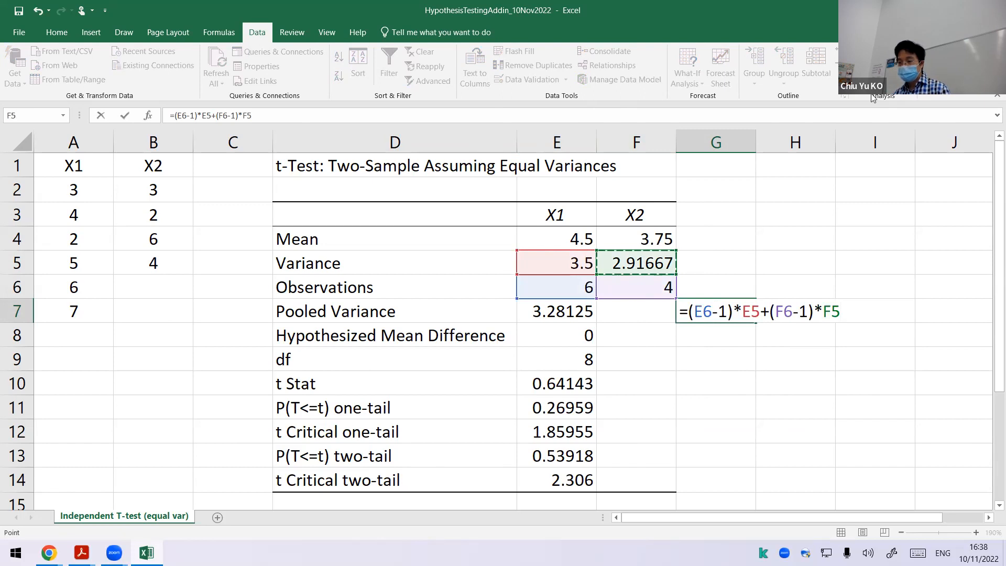
Step: Complete the G7 pooled variance formula as =((E6-1)*E5+(F6-1)*F5)/(E6+F6-2)
{"action": "key", "text": "F2"}
{"action": "key", "text": "Home"}
{"action": "key", "text": "Right"}
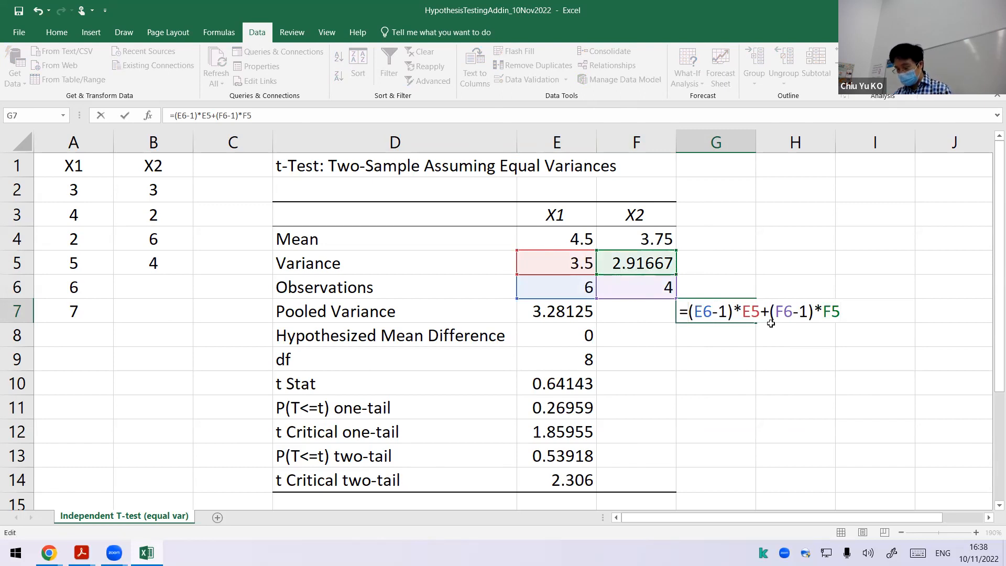
{"action": "type", "text": "("}
{"action": "left_click", "coordinate": [850, 310]}
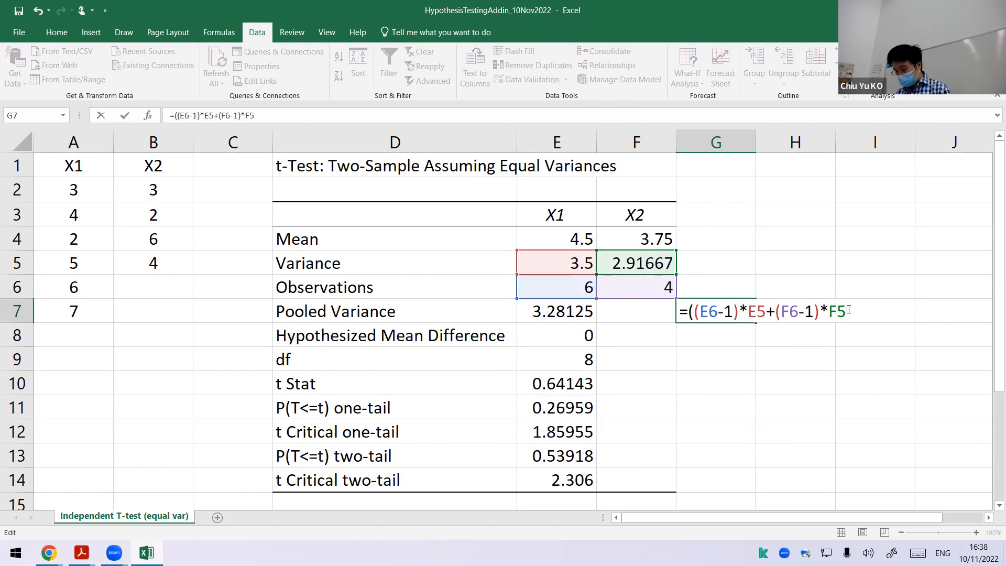
{"action": "type", "text": "/("}
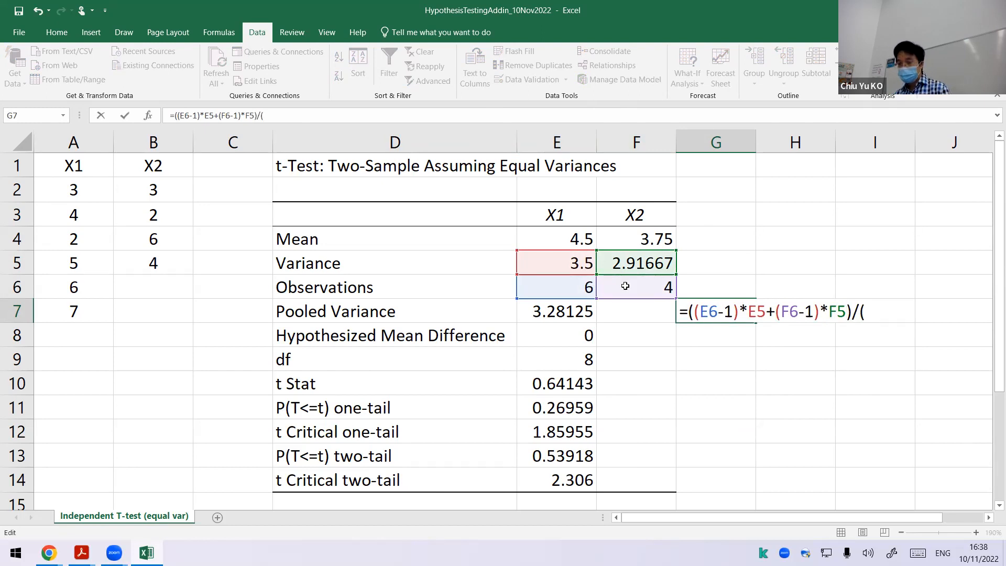
{"action": "left_click", "coordinate": [592, 287]}
{"action": "type", "text": "+"}
{"action": "left_click", "coordinate": [623, 288]}
{"action": "type", "text": "-2)"}
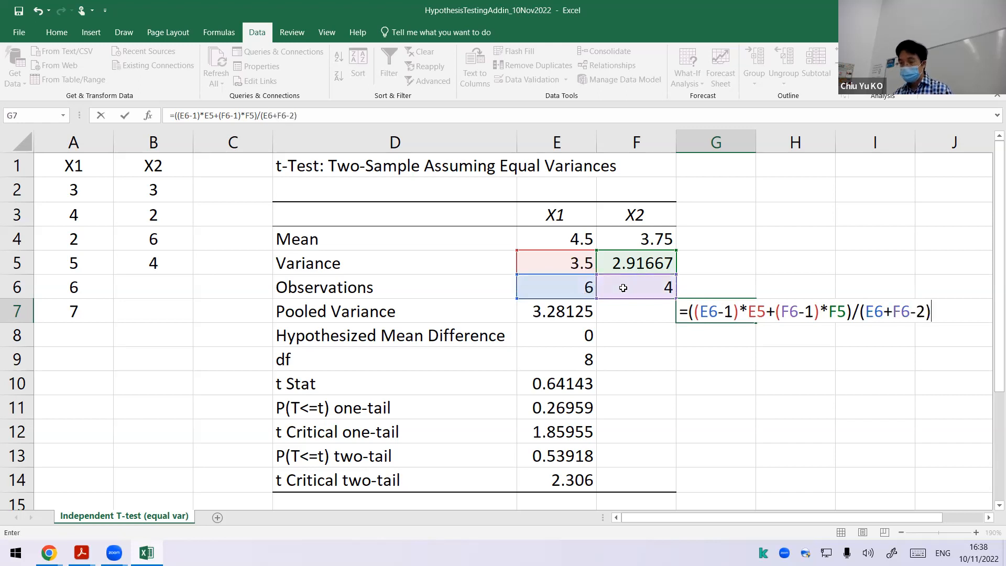
{"action": "key", "text": "Return"}
Step: Display G7's formula as text in H7 with FORMULATEXT and narrow column C to fit it in view
{"action": "key", "text": "Up"}
{"action": "key", "text": "Right"}
{"action": "type", "text": "=form"}
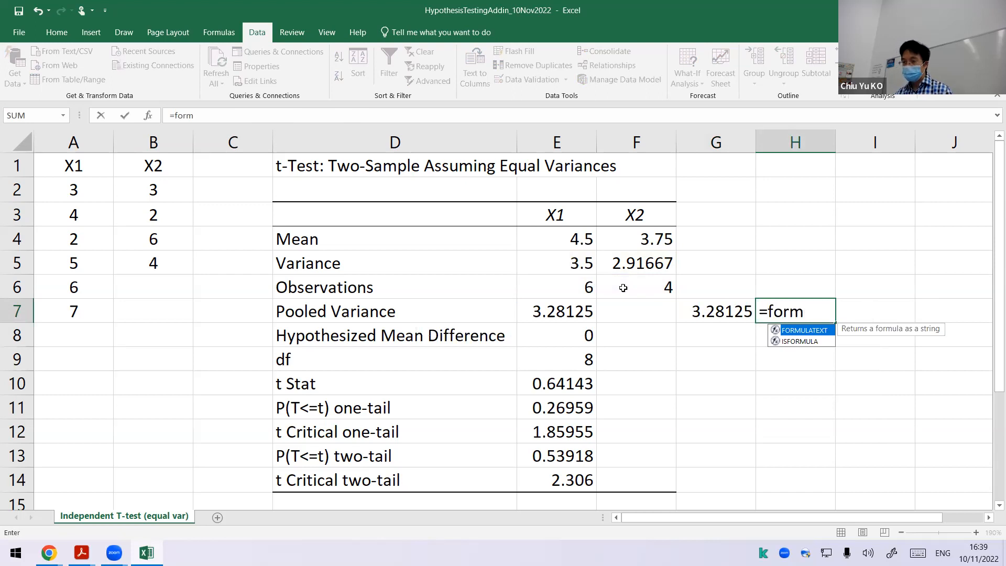
{"action": "key", "text": "Tab"}
{"action": "key", "text": "Left"}
{"action": "key", "text": "Return"}
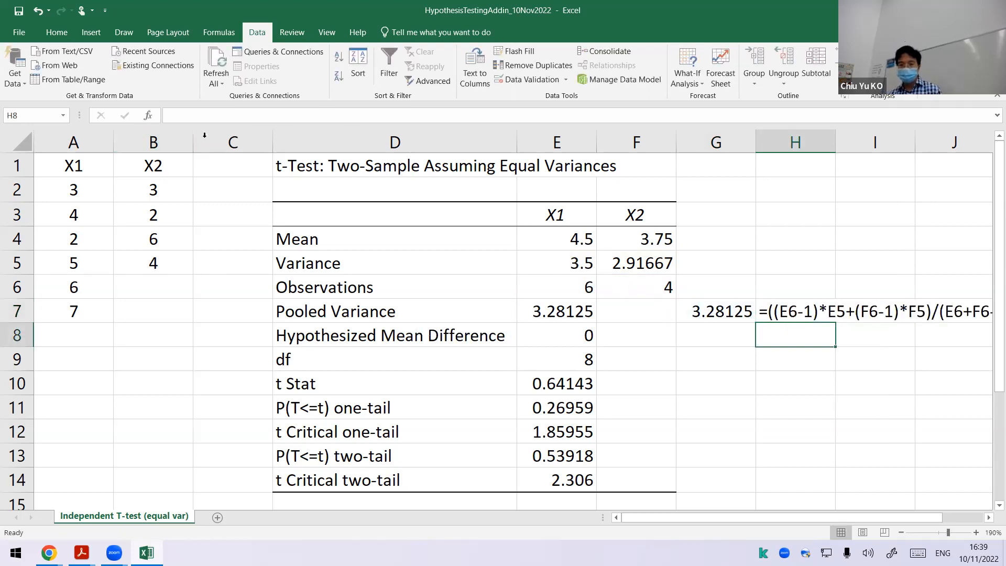
{"action": "left_click_drag", "start_coordinate": [271, 145], "coordinate": [228, 145]}
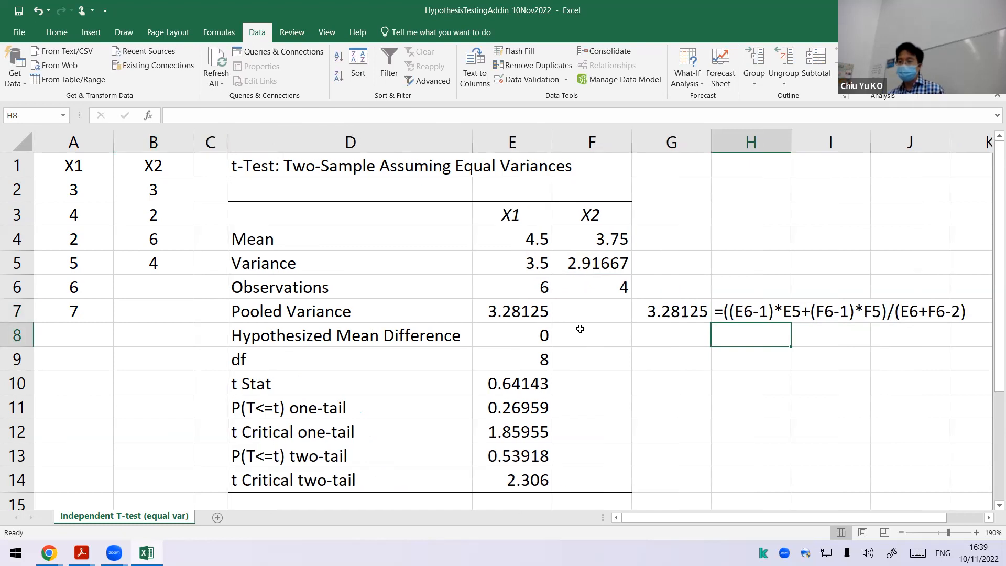
Step: Review the pooled variance check, degrees of freedom against the observations, the t Stat and the one-tail critical value
{"action": "left_click", "coordinate": [660, 312]}
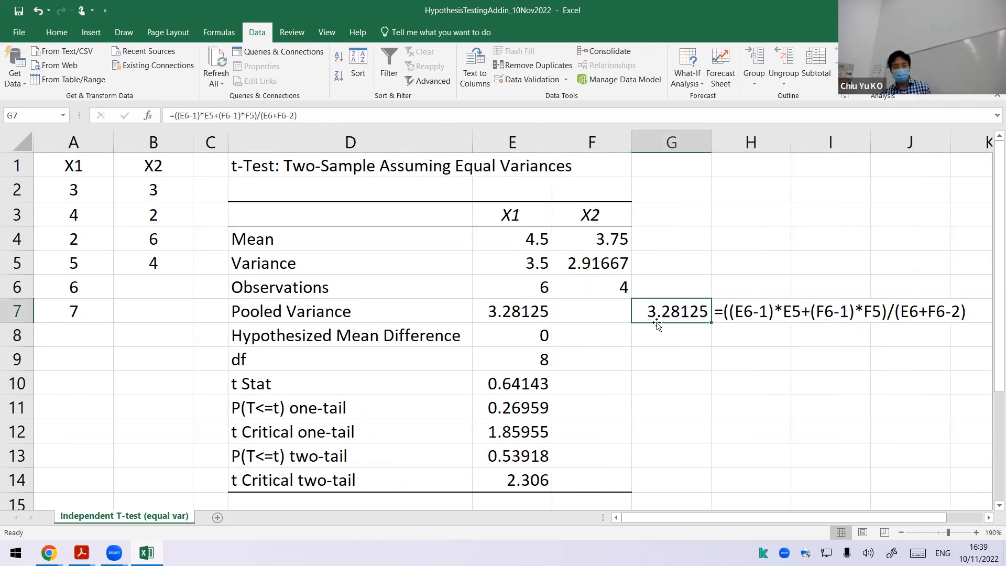
{"action": "left_click", "coordinate": [541, 356]}
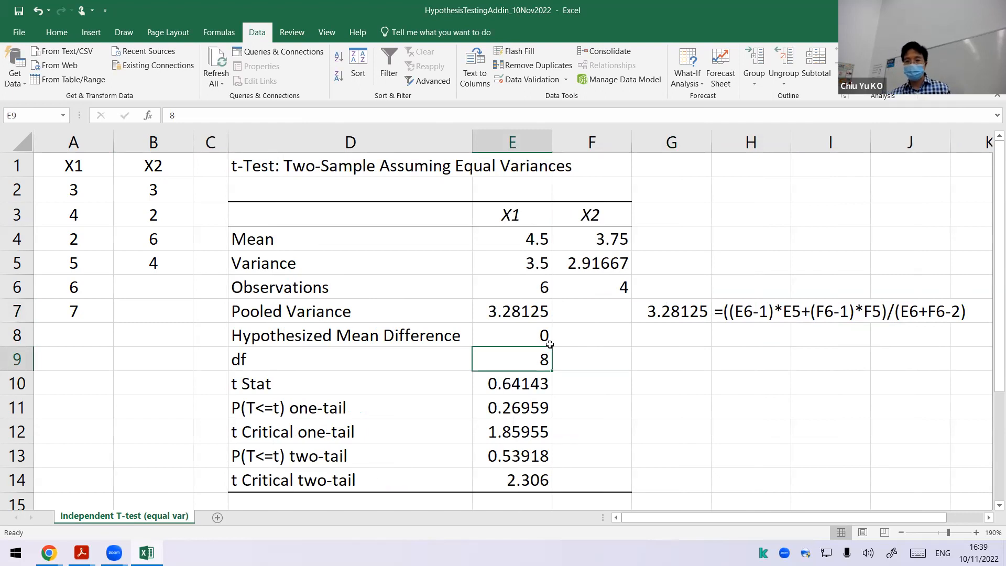
{"action": "left_click", "coordinate": [545, 288]}
{"action": "left_click", "coordinate": [592, 287]}
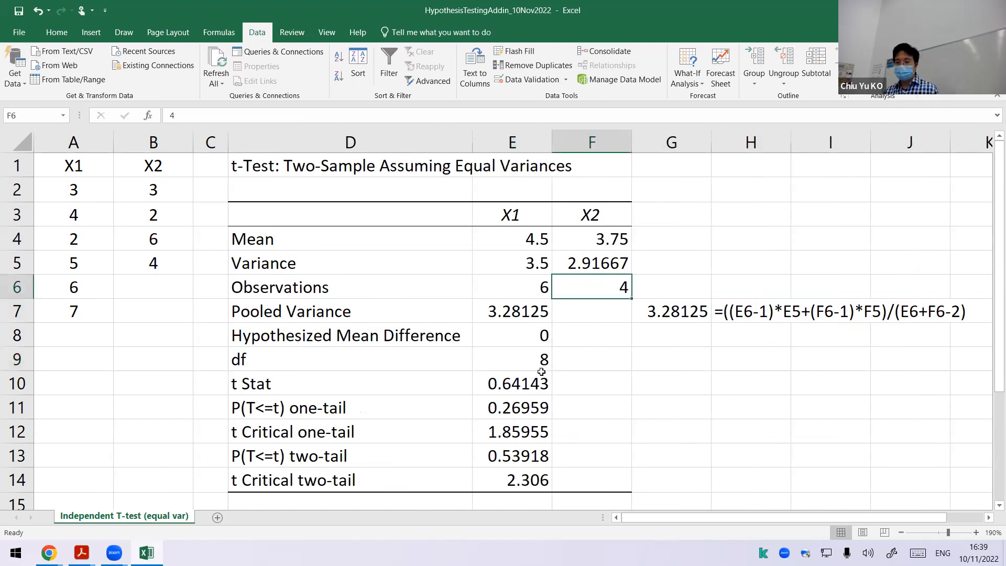
{"action": "left_click", "coordinate": [543, 365]}
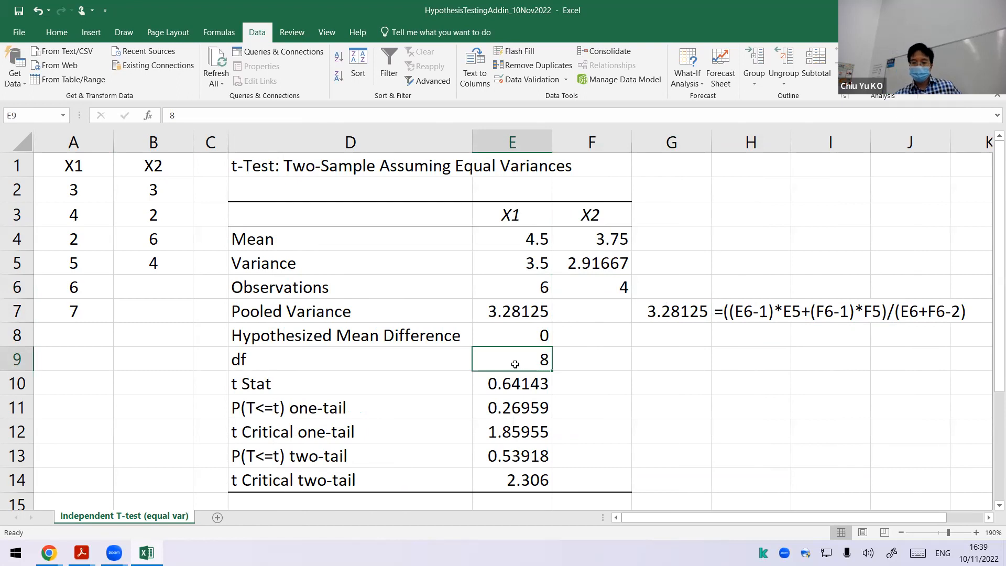
{"action": "left_click", "coordinate": [506, 386]}
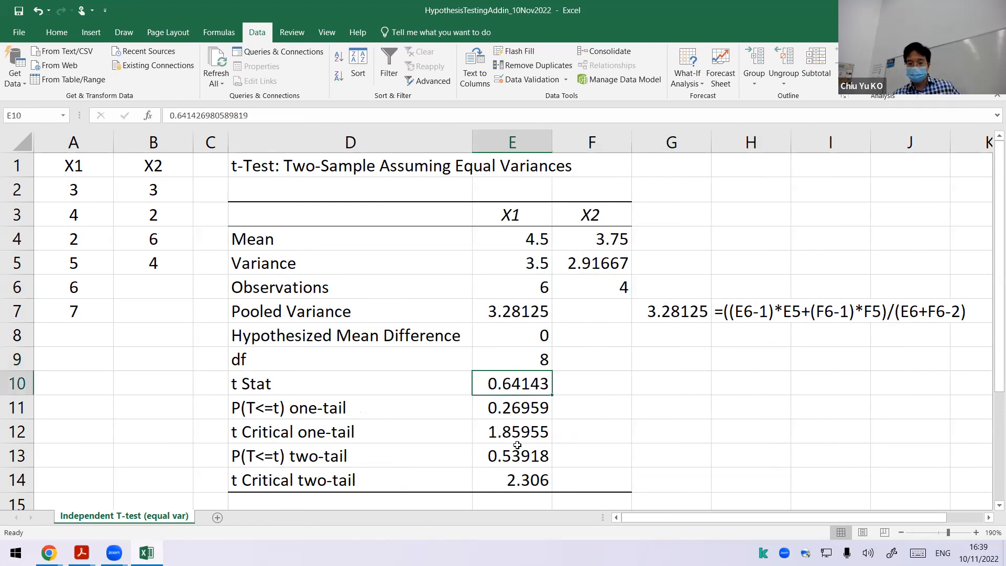
{"action": "left_click", "coordinate": [511, 426]}
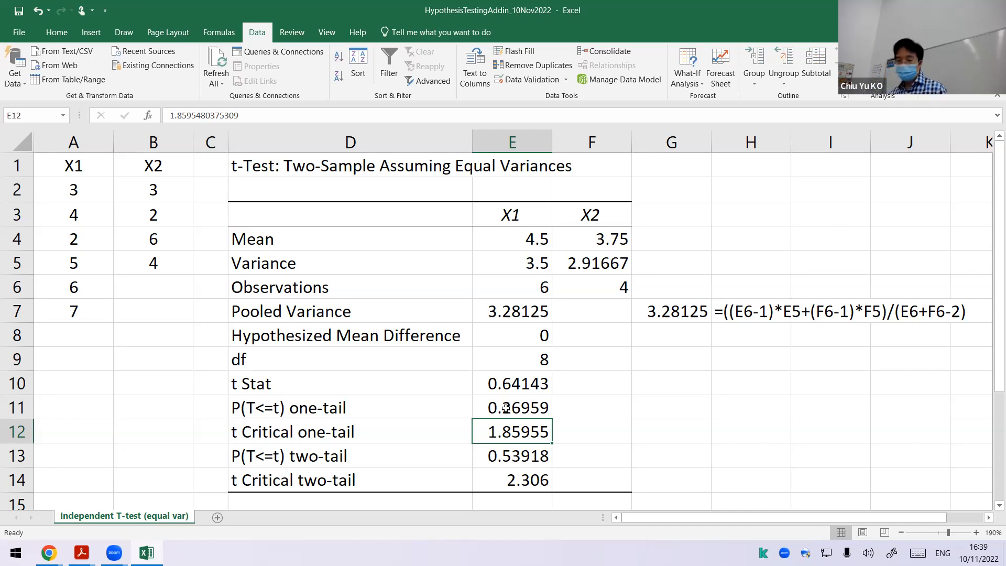
Step: Calculate the one-tailed, equal-variance p-value in G11 with the formula =T.TEST(A2:A7,B2:B5,1,2)
{"action": "left_click", "coordinate": [665, 405]}
{"action": "type", "text": "="}
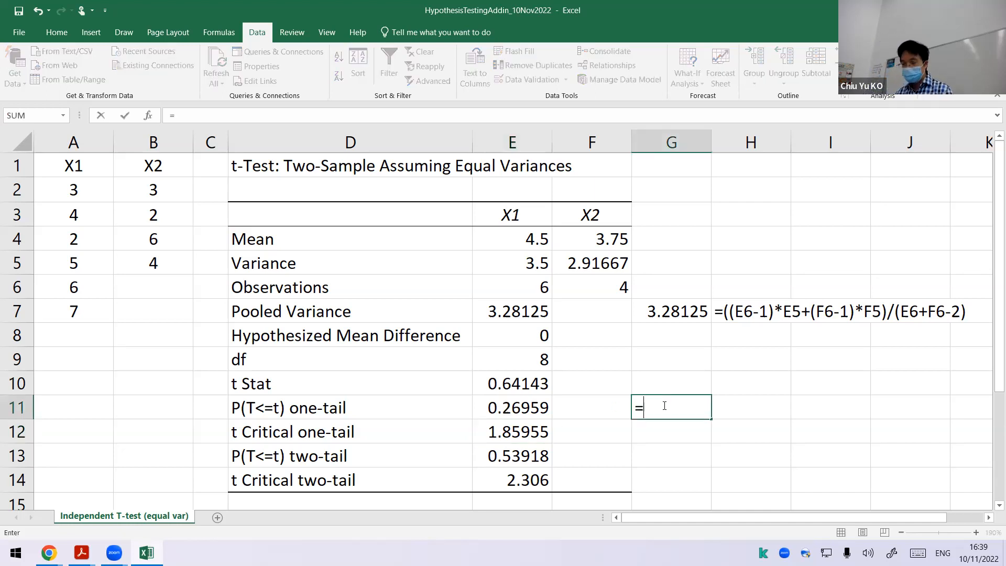
{"action": "type", "text": "T.TEST"}
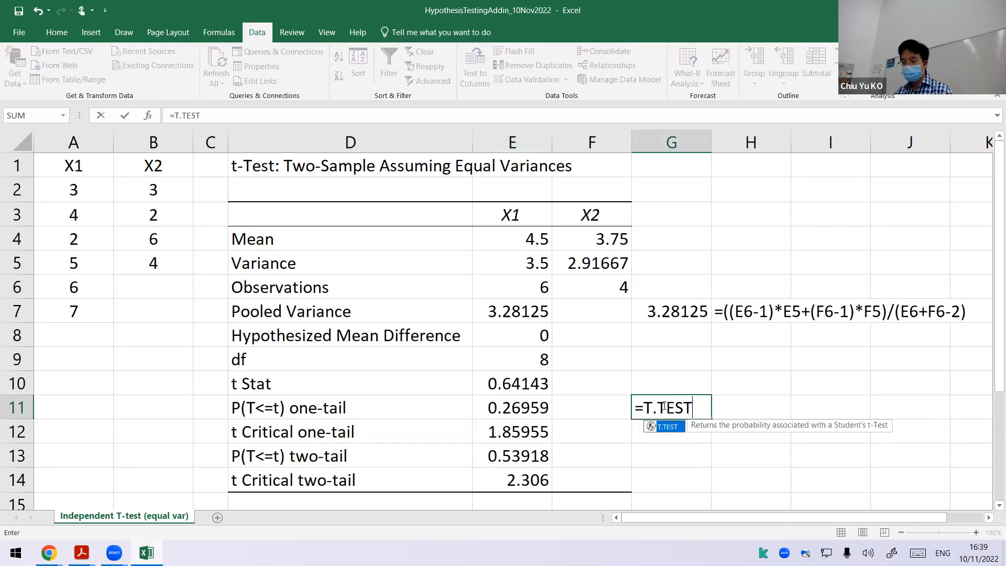
{"action": "type", "text": "("}
{"action": "left_click_drag", "start_coordinate": [98, 196], "coordinate": [94, 294]}
{"action": "type", "text": ","}
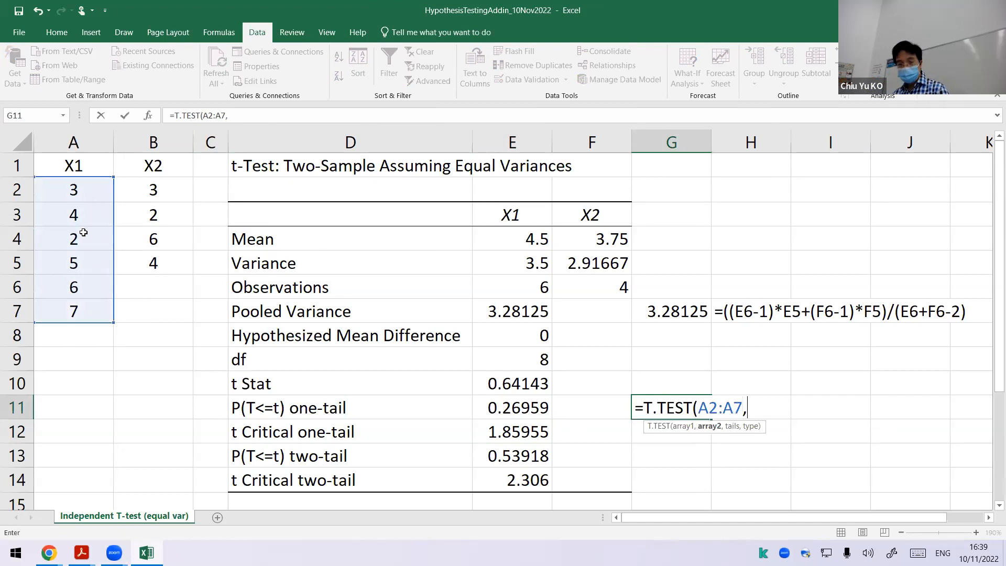
{"action": "left_click_drag", "start_coordinate": [141, 190], "coordinate": [162, 249]}
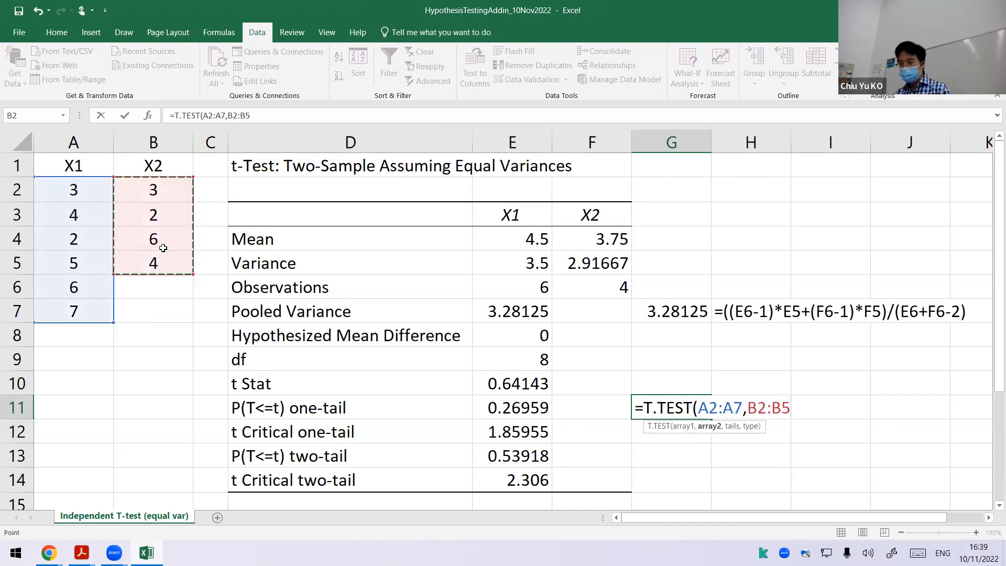
{"action": "type", "text": ",1,"}
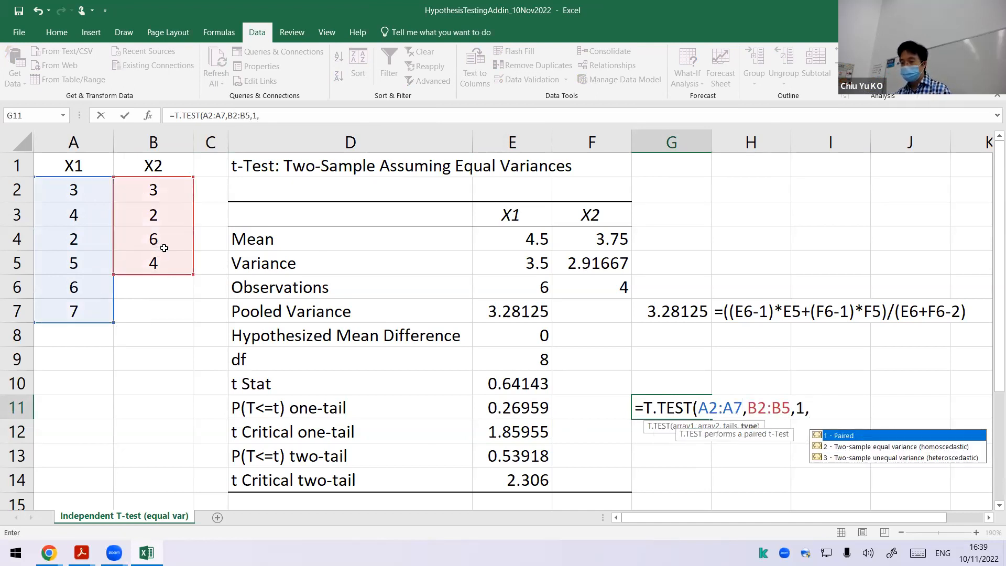
{"action": "key", "text": "Down"}
{"action": "key", "text": "Tab"}
{"action": "type", "text": ")"}
{"action": "key", "text": "Return"}
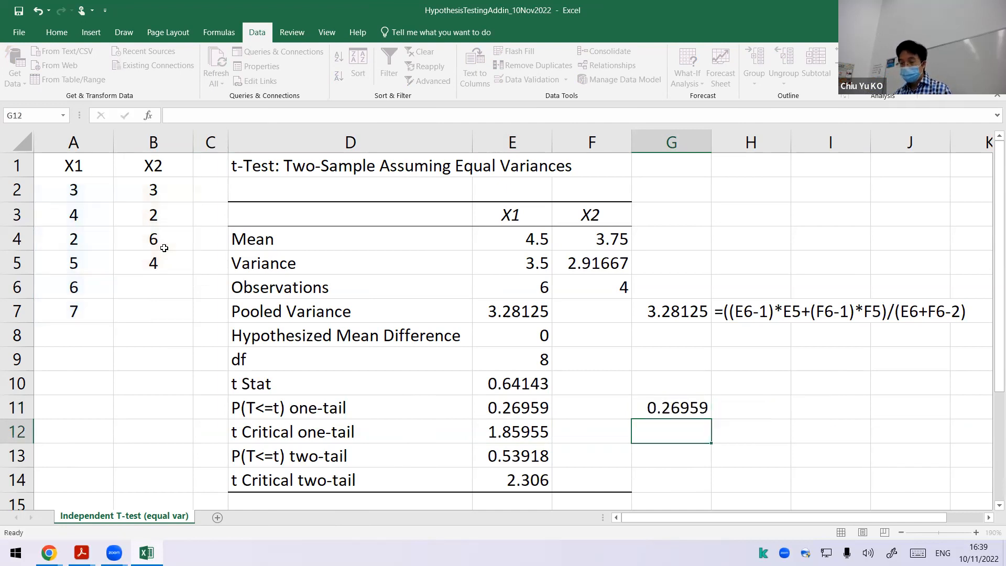
{"action": "left_click", "coordinate": [674, 409]}
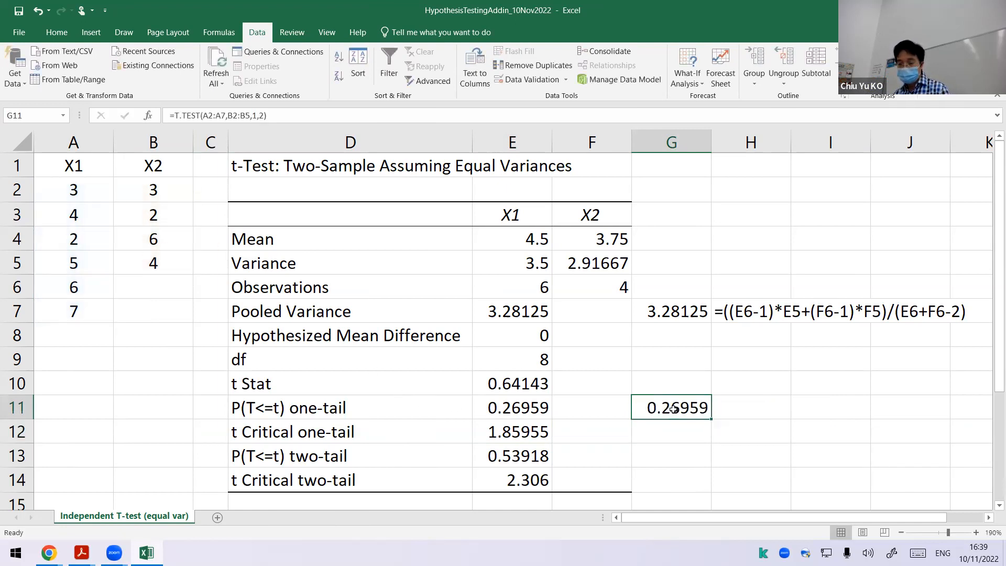
{"action": "double_click", "coordinate": [674, 409]}
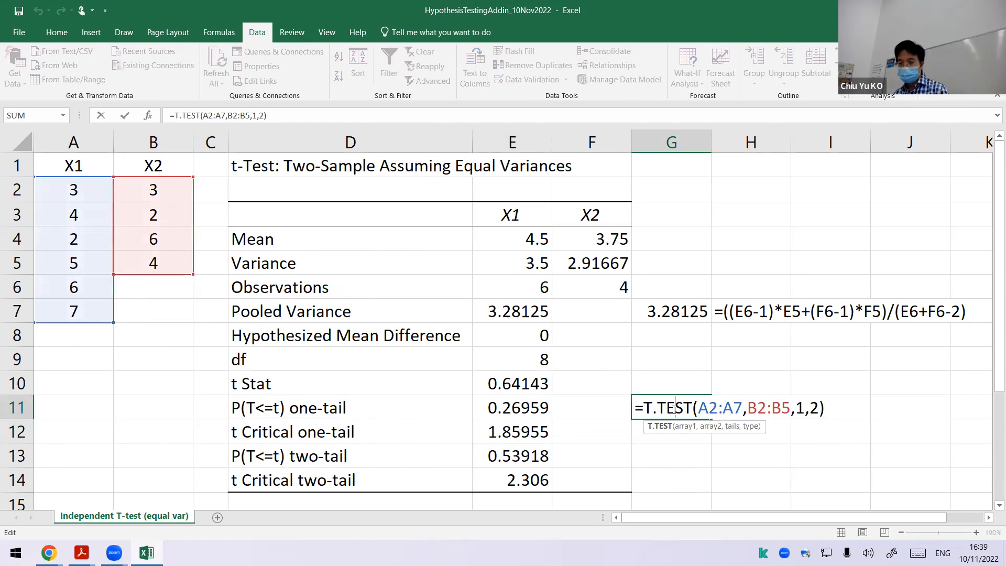
{"action": "key", "text": "Escape"}
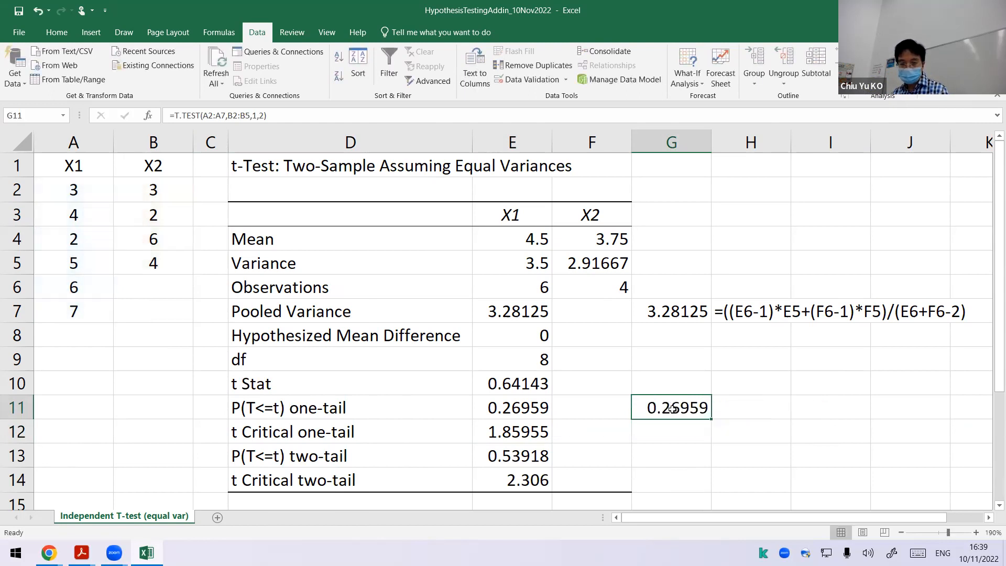
Step: Copy the FORMULATEXT formula from H7 to H11 to display the G11 formula as text
{"action": "left_click", "coordinate": [761, 313]}
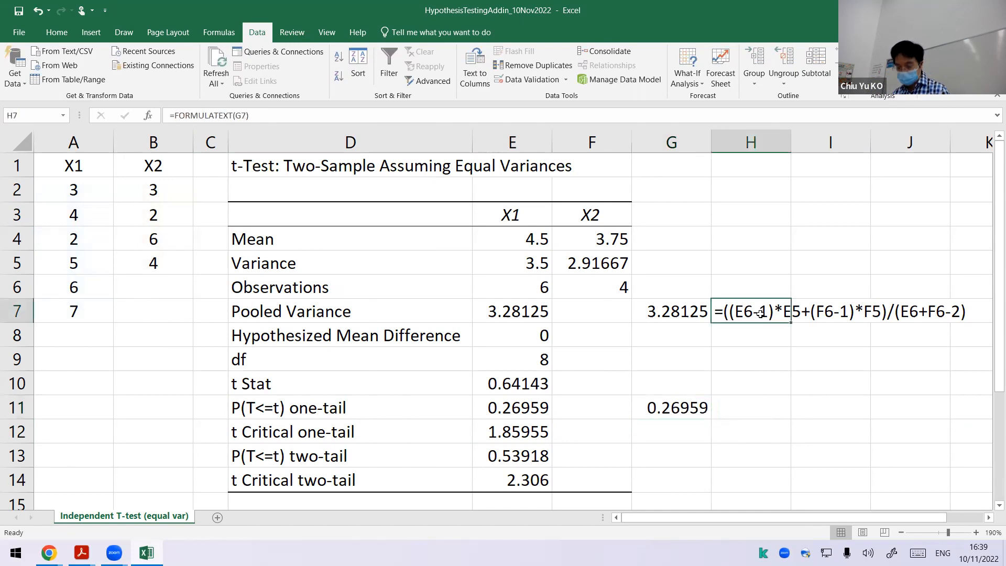
{"action": "key", "text": "ctrl+c"}
{"action": "left_click", "coordinate": [766, 408]}
{"action": "key", "text": "ctrl+v"}
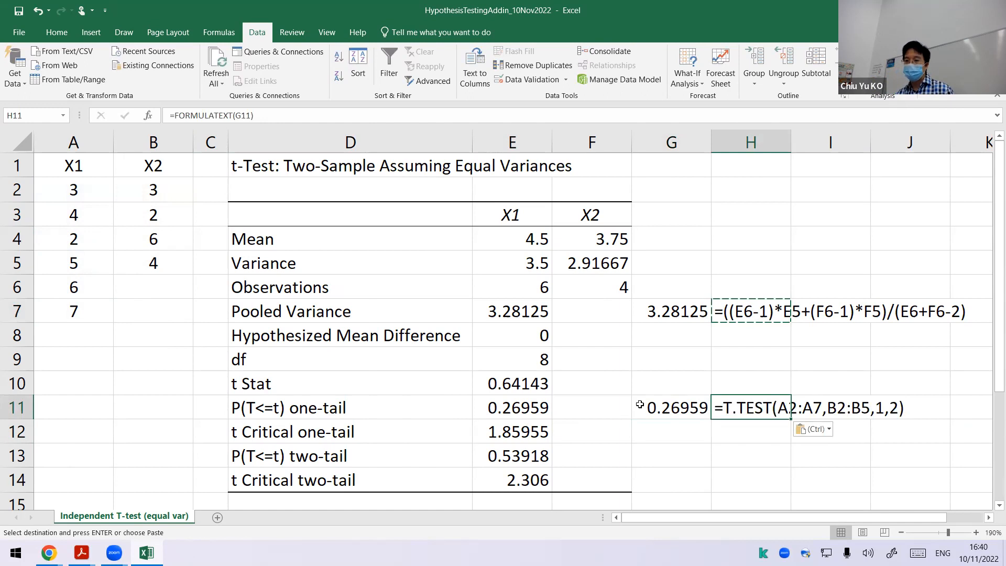
Step: Copy the T.TEST formula text from G11 into G13 and change its tails argument to 2 for the two-tailed p-value
{"action": "left_click", "coordinate": [677, 409]}
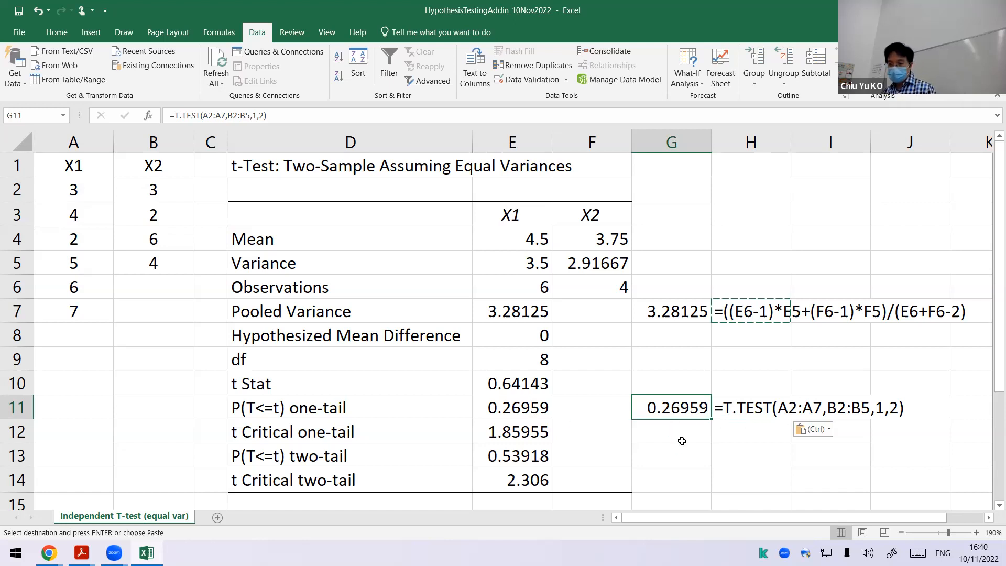
{"action": "left_click", "coordinate": [270, 111]}
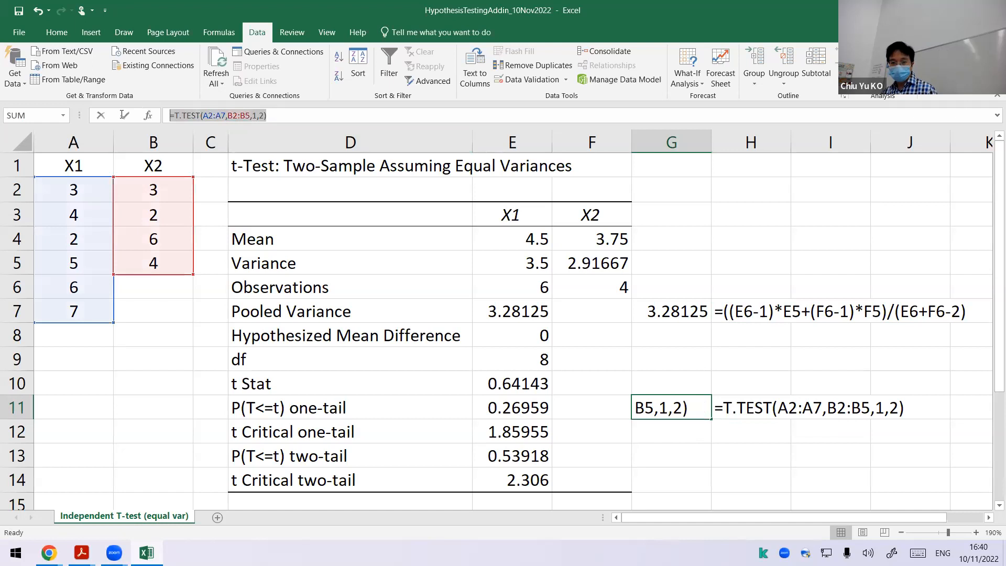
{"action": "key", "text": "Escape"}
{"action": "left_click", "coordinate": [633, 455]}
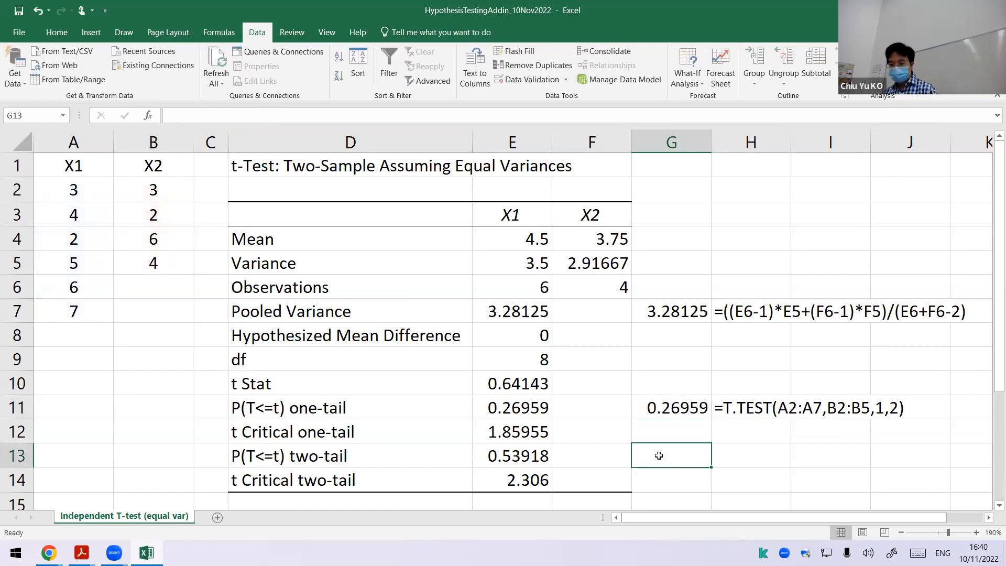
{"action": "left_click", "coordinate": [239, 120]}
{"action": "key", "text": "ctrl+v"}
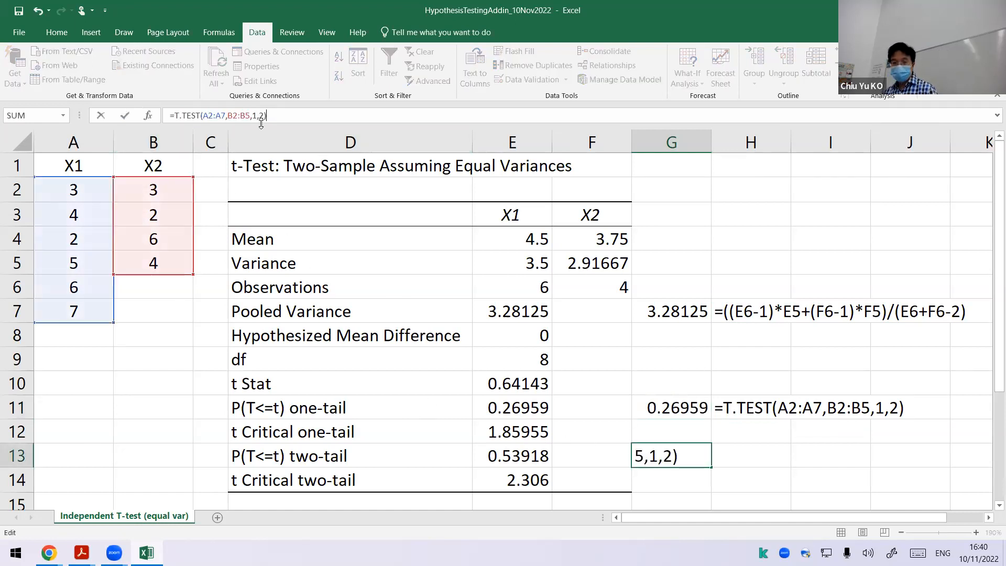
{"action": "double_click", "coordinate": [254, 115]}
{"action": "type", "text": "2"}
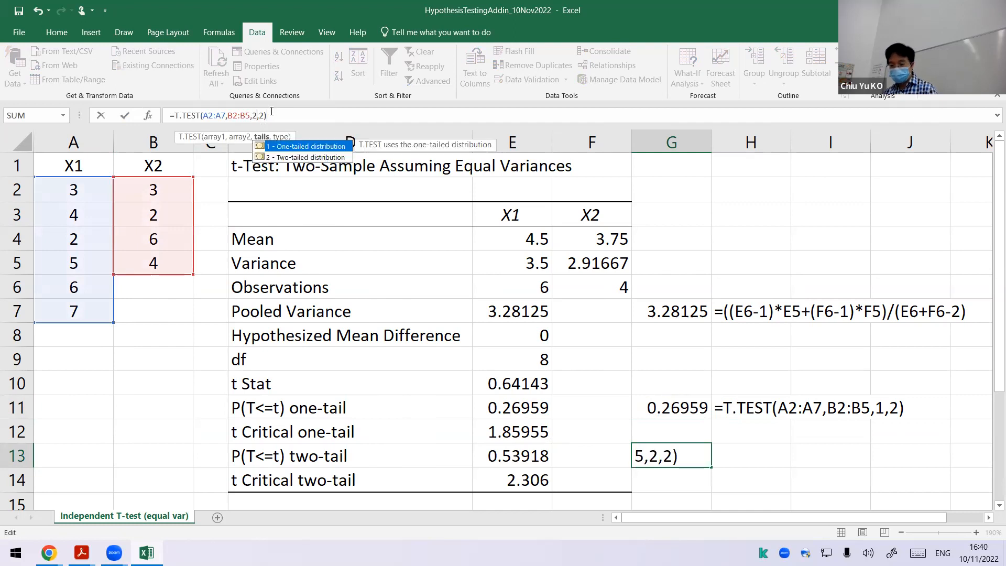
{"action": "key", "text": "Return"}
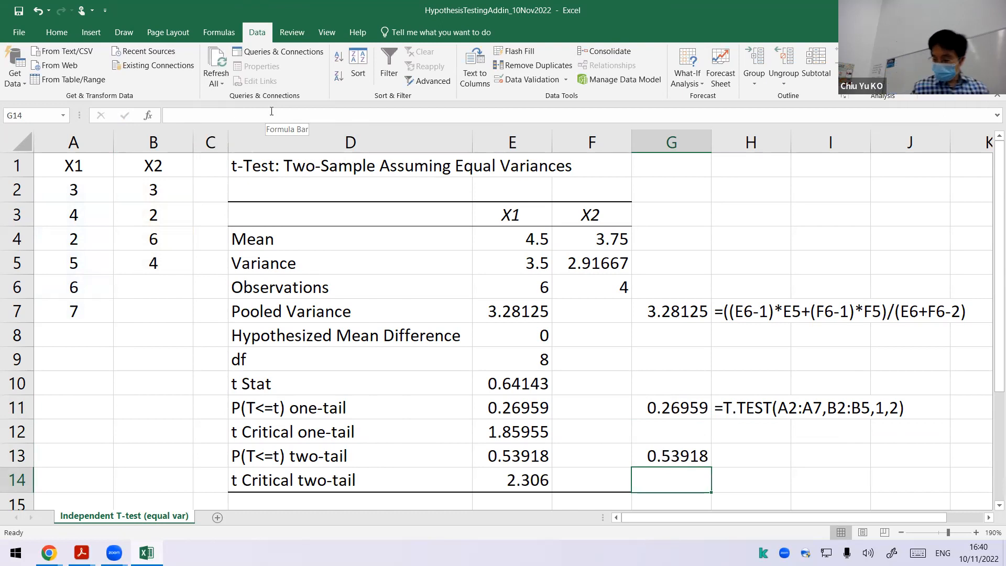
Step: Copy the FORMULATEXT formula from H11 to H13 to display the two-tailed T.TEST formula as text
{"action": "left_click", "coordinate": [755, 408]}
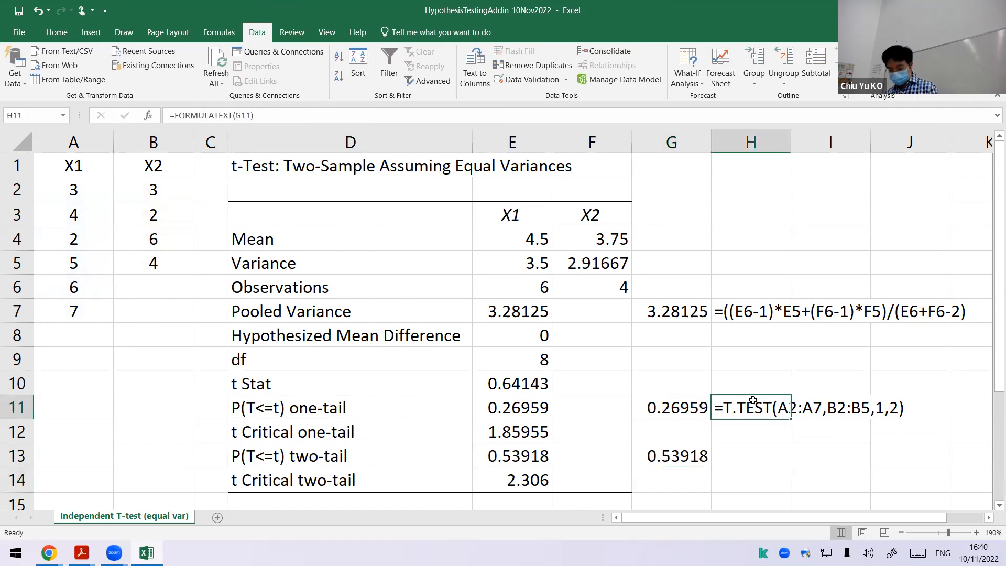
{"action": "key", "text": "ctrl+c"}
{"action": "left_click", "coordinate": [746, 448]}
{"action": "key", "text": "ctrl+v"}
{"action": "left_click", "coordinate": [708, 366]}
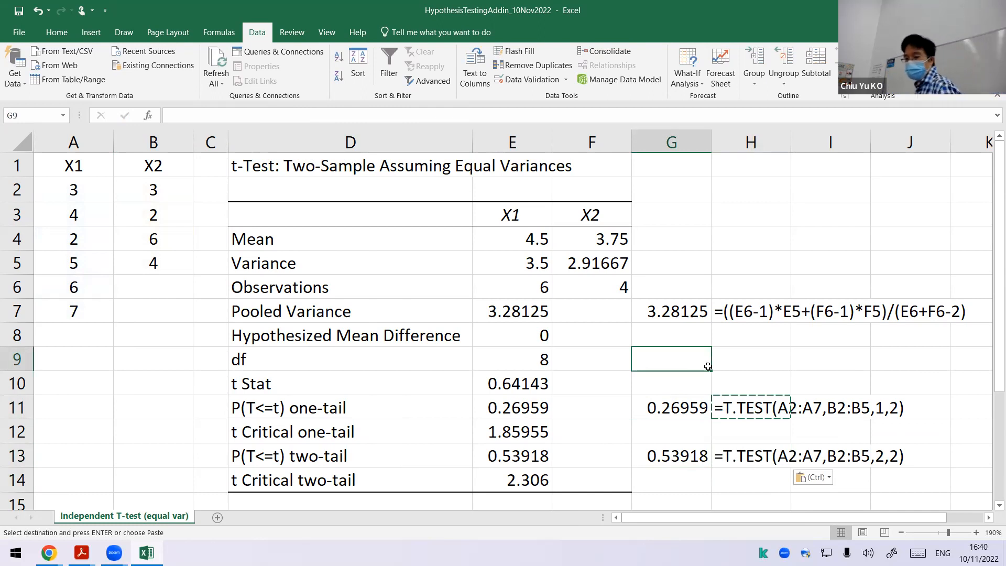
Step: Calculate a critical t value in G12 with =T.INV(0.025,E9) and fill the FORMULATEXT formula from H11 down to H12
{"action": "left_click", "coordinate": [502, 423]}
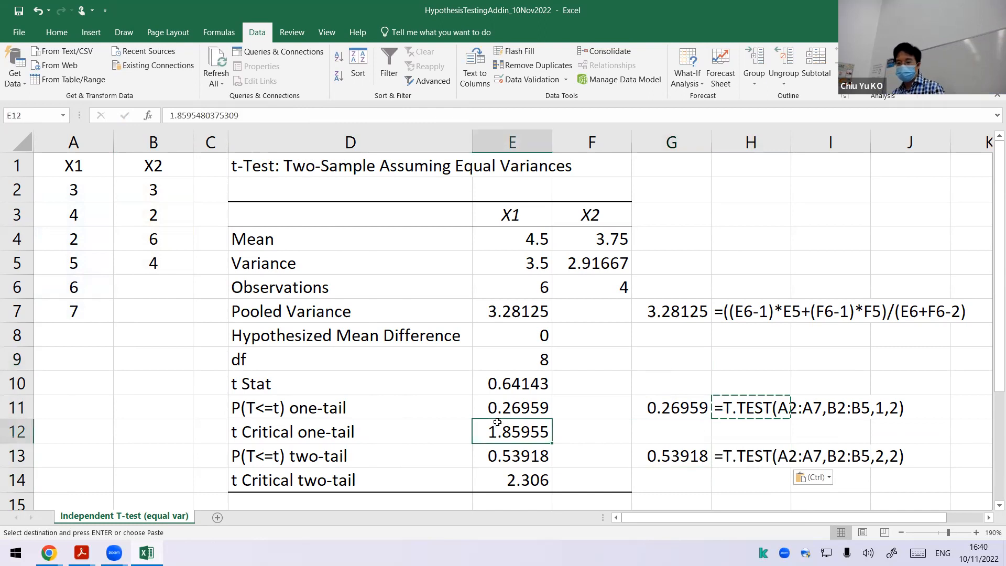
{"action": "left_click", "coordinate": [697, 431]}
{"action": "type", "text": "="}
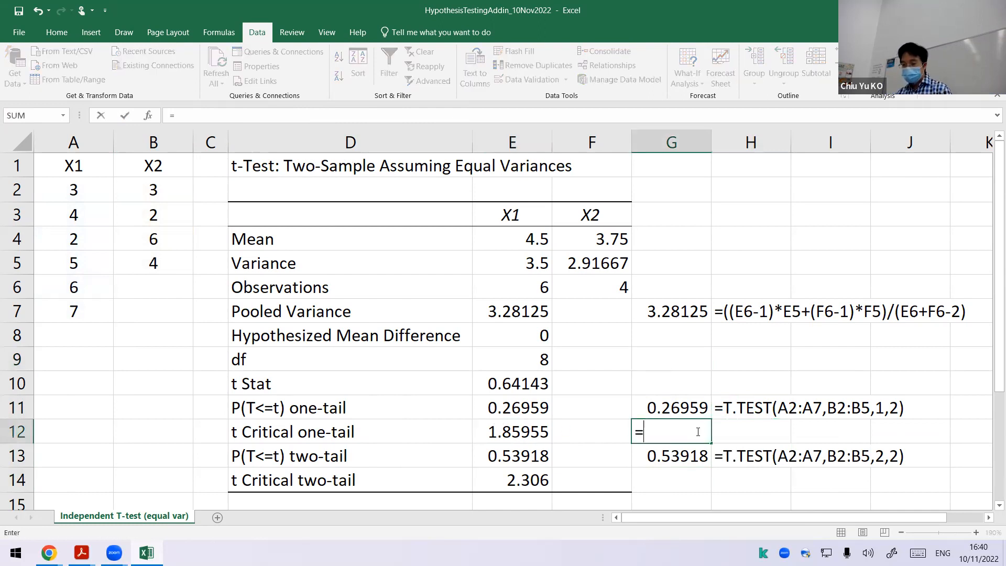
{"action": "type", "text": "T.INV("}
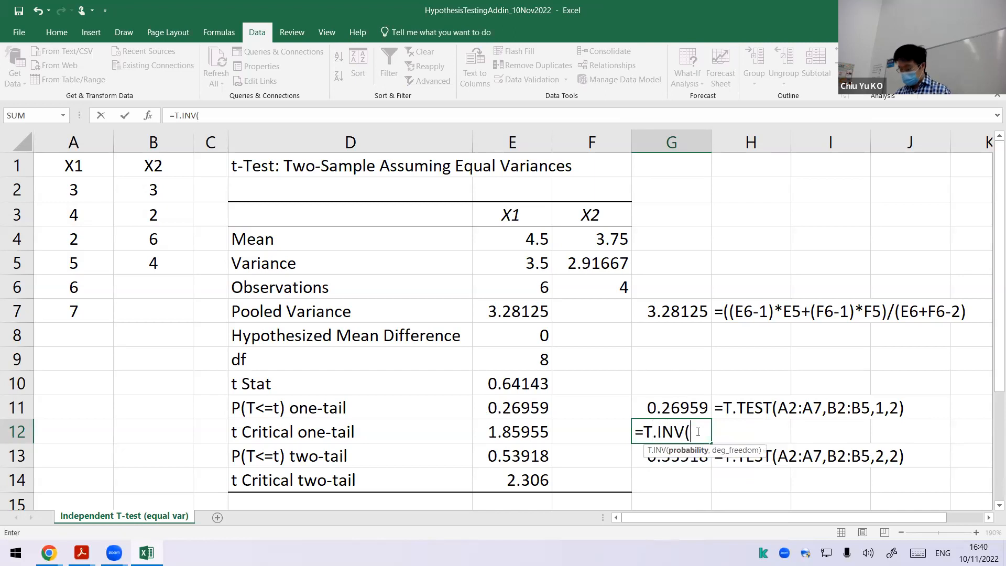
{"action": "type", "text": "0.025"}
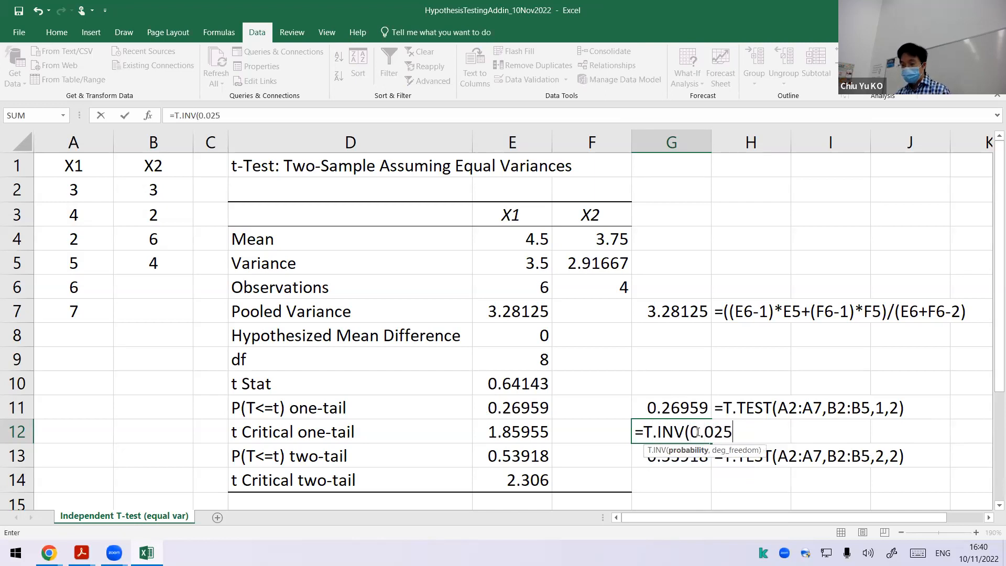
{"action": "type", "text": ","}
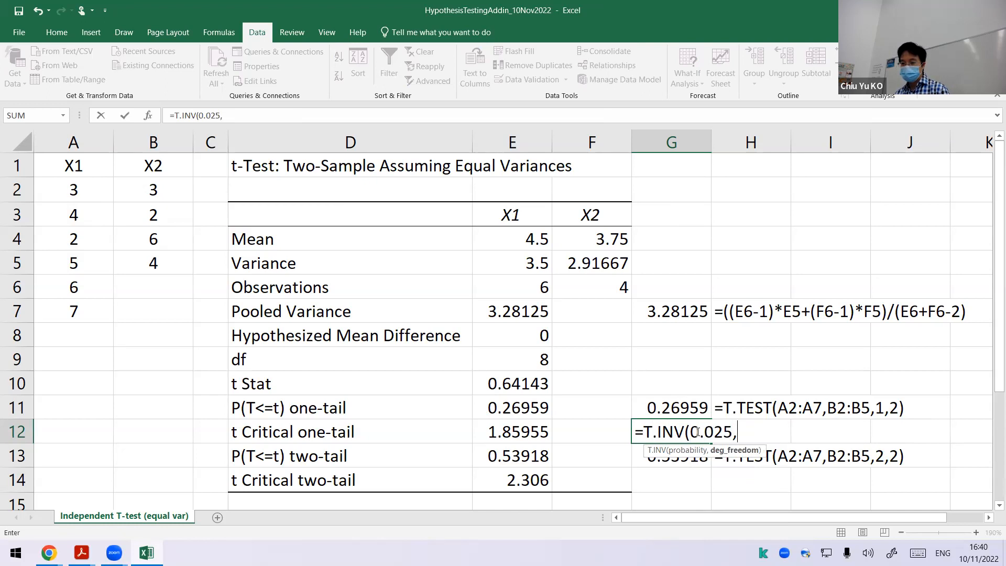
{"action": "left_click", "coordinate": [537, 356]}
{"action": "type", "text": ")"}
{"action": "key", "text": "Return"}
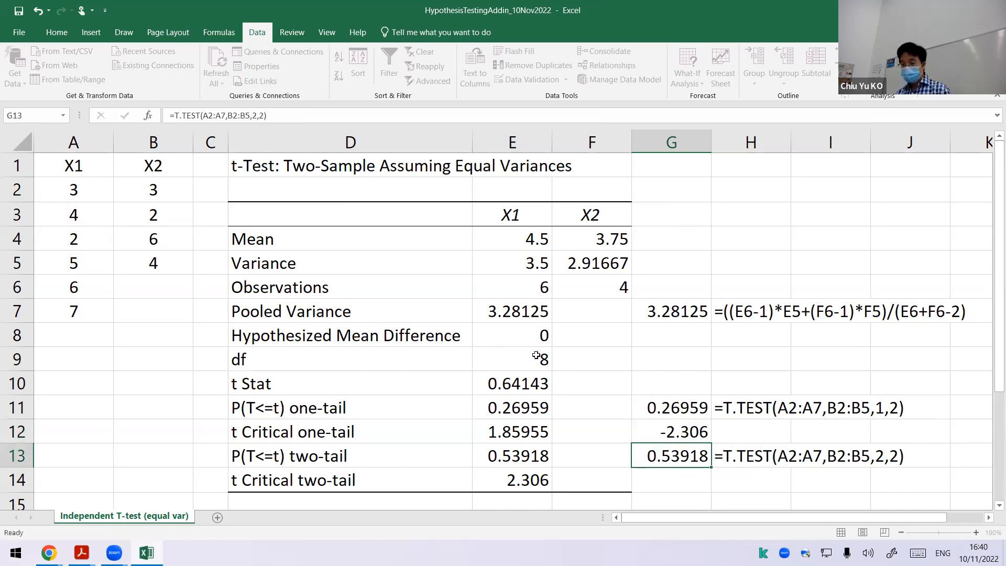
{"action": "left_click", "coordinate": [721, 411]}
{"action": "mouse_move", "coordinate": [790, 418]}
{"action": "left_mouse_down"}
{"action": "mouse_move", "coordinate": [789, 438]}
{"action": "mouse_move", "coordinate": [782, 432]}
{"action": "left_mouse_up"}
Step: Change the probability argument of the T.INV formula in G12 to 0.95 for the one-tail critical value
{"action": "left_click", "coordinate": [690, 431]}
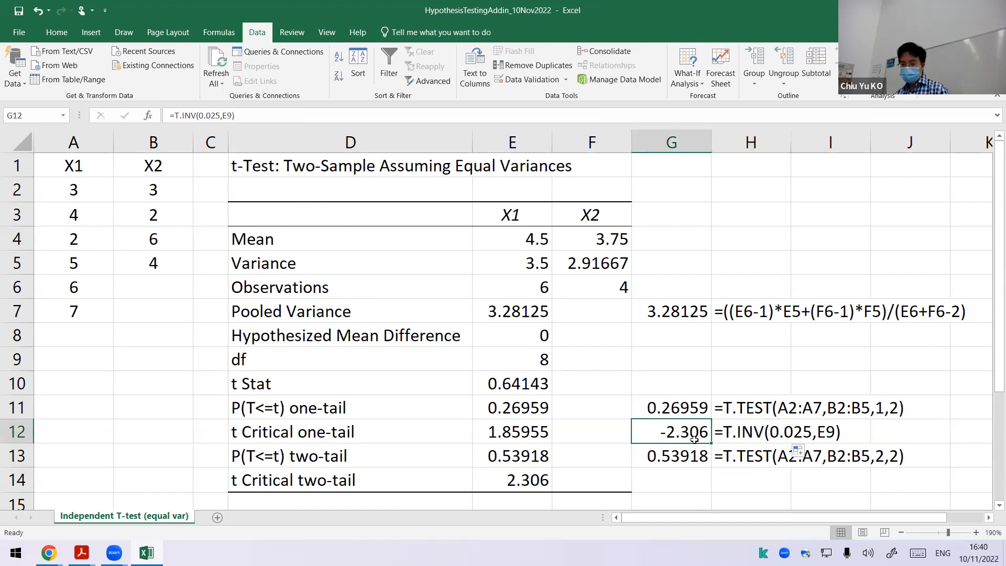
{"action": "double_click", "coordinate": [694, 439]}
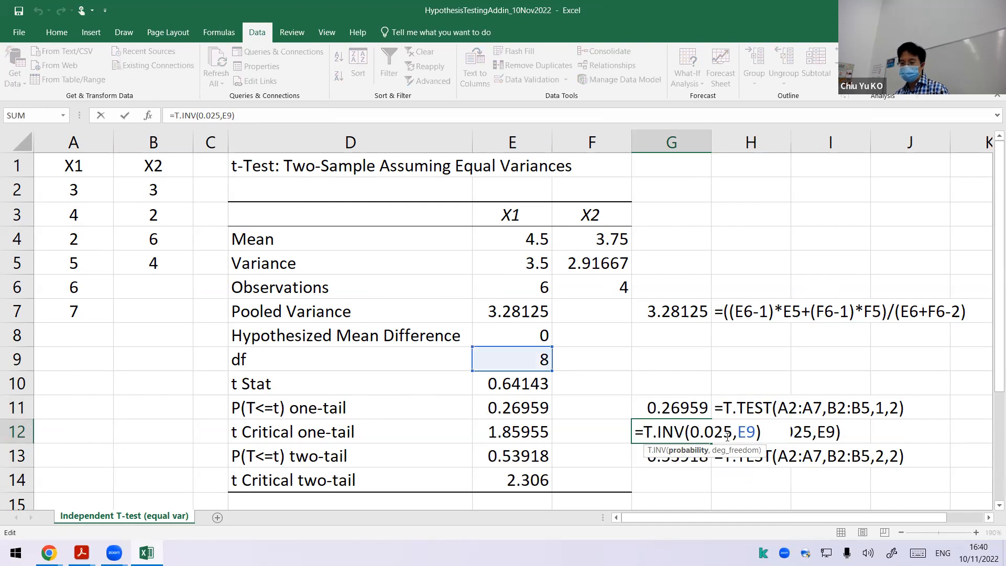
{"action": "left_click_drag", "start_coordinate": [724, 436], "coordinate": [718, 435]}
{"action": "key", "text": "BackSpace"}
{"action": "key", "text": "BackSpace"}
{"action": "type", "text": "95"}
{"action": "key", "text": "Return"}
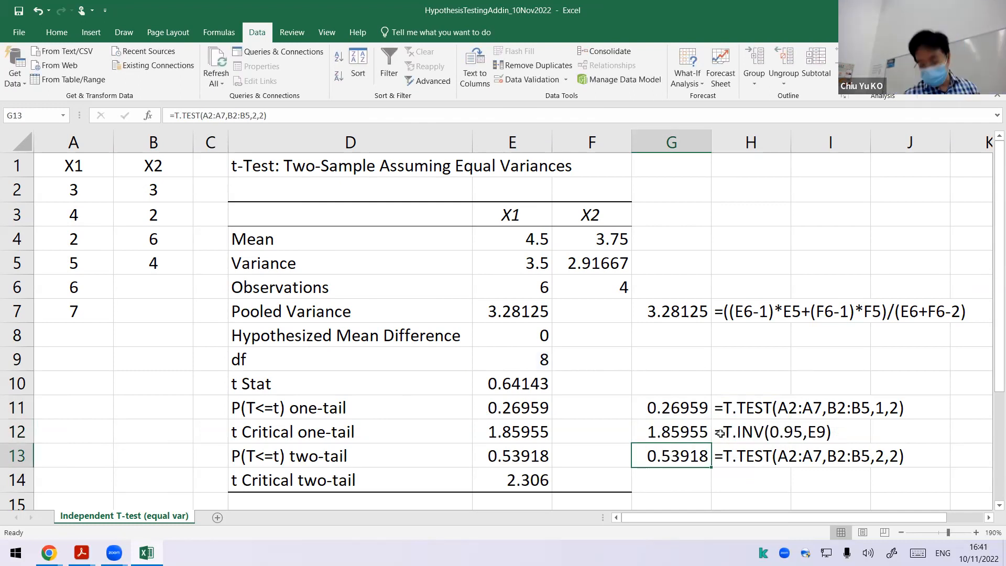
Step: Calculate the two-tail critical t value in G14 with the formula =T.INV(0.975,E9)
{"action": "key", "text": "Down"}
{"action": "type", "text": "="}
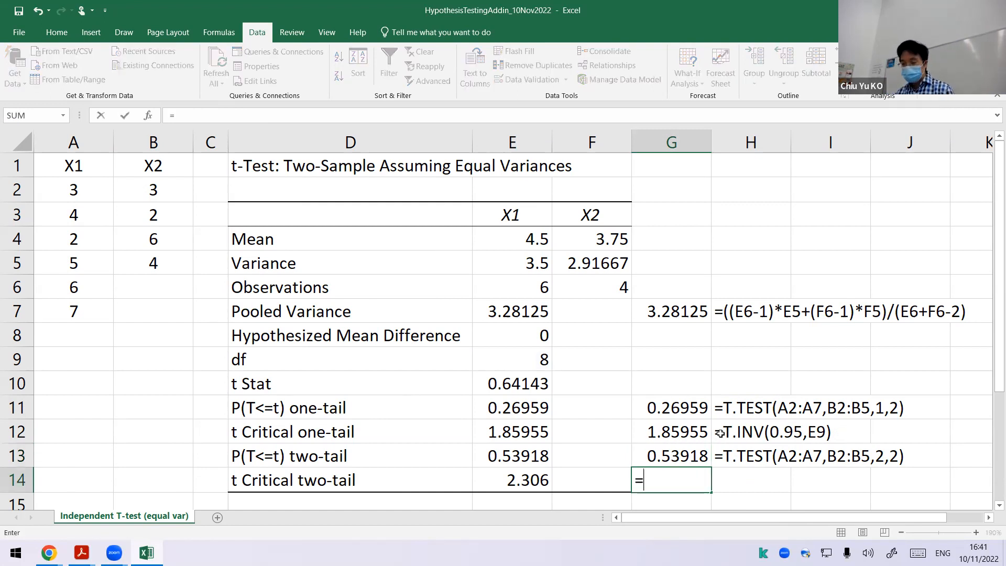
{"action": "type", "text": "T.IN"}
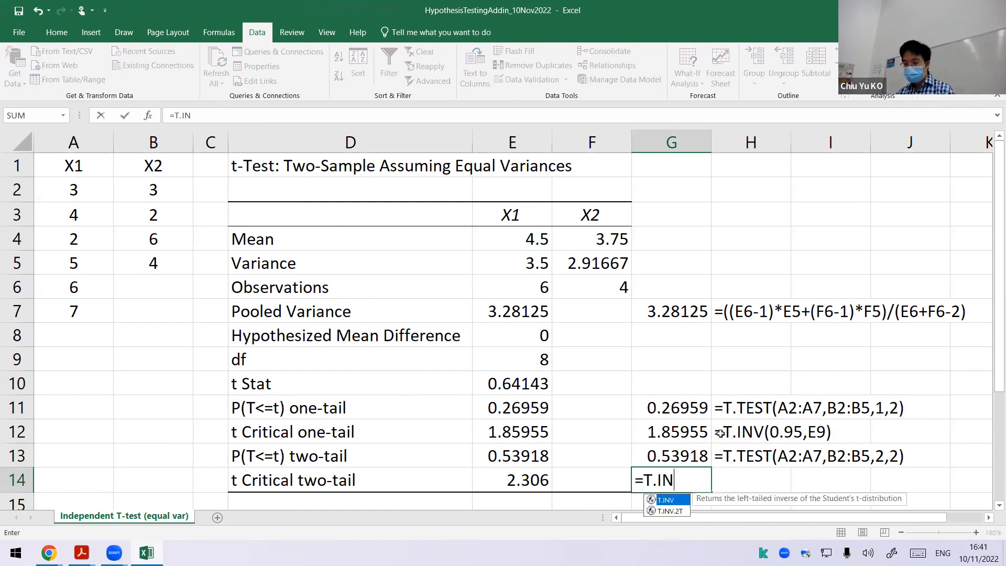
{"action": "type", "text": "V(0.9"}
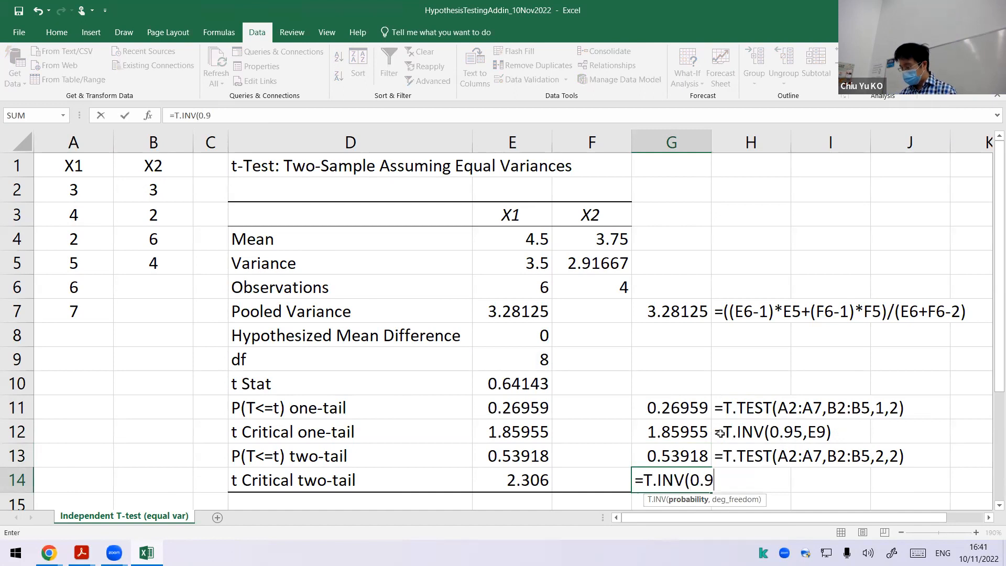
{"action": "type", "text": "75,"}
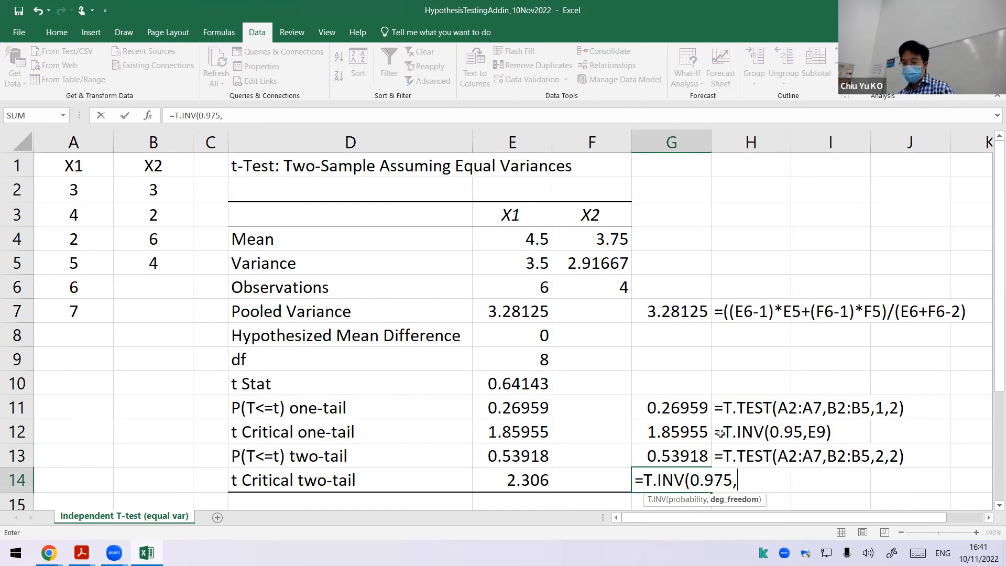
{"action": "left_click", "coordinate": [533, 361]}
{"action": "key", "text": "Return"}
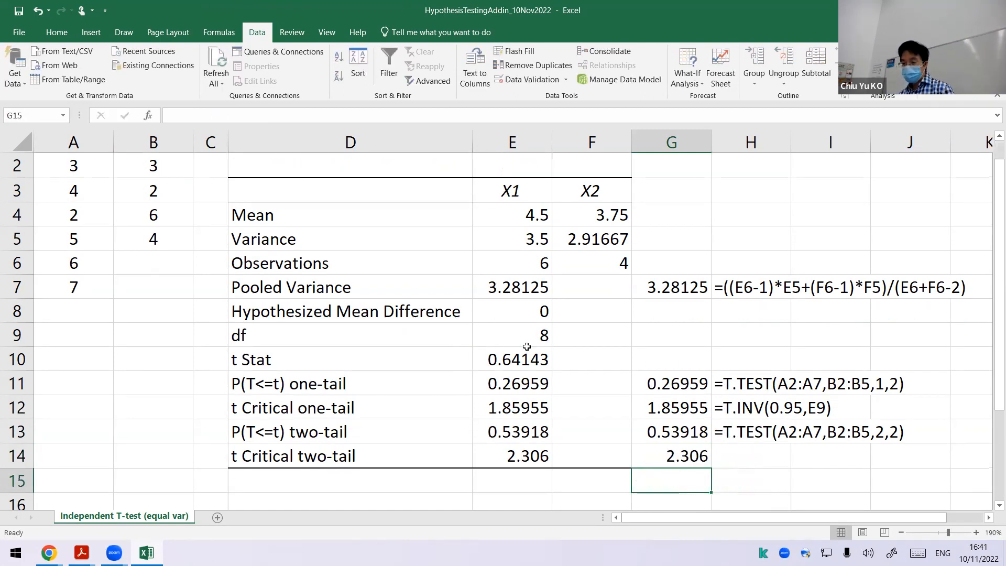
Step: Calculate the t statistic in G10 with the formula =(E4-F4)/SQRT(E7/E6+E7/F6)
{"action": "left_click", "coordinate": [646, 361]}
{"action": "scroll", "coordinate": [650, 364], "scroll_direction": "up", "scroll_amount": 1}
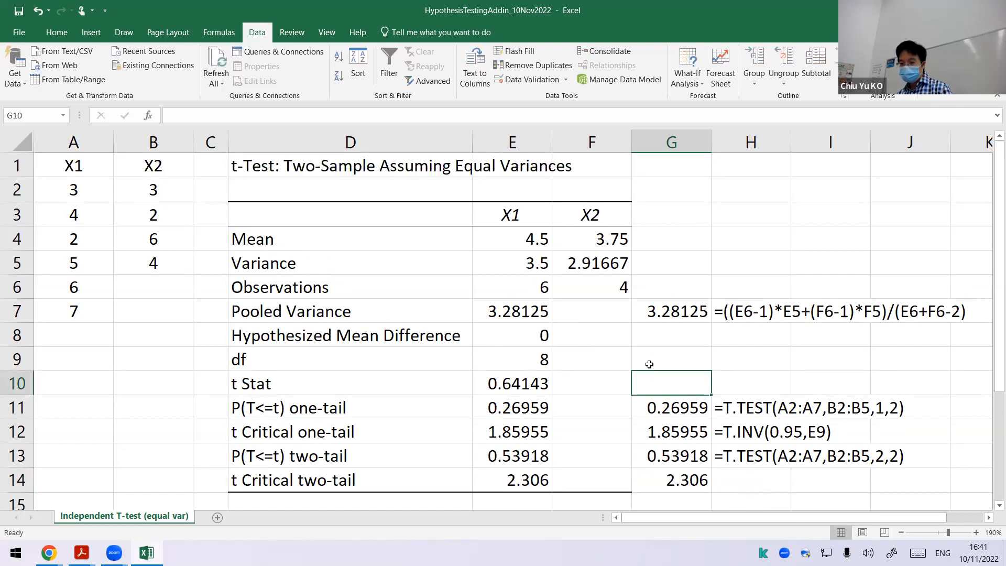
{"action": "type", "text": "=("}
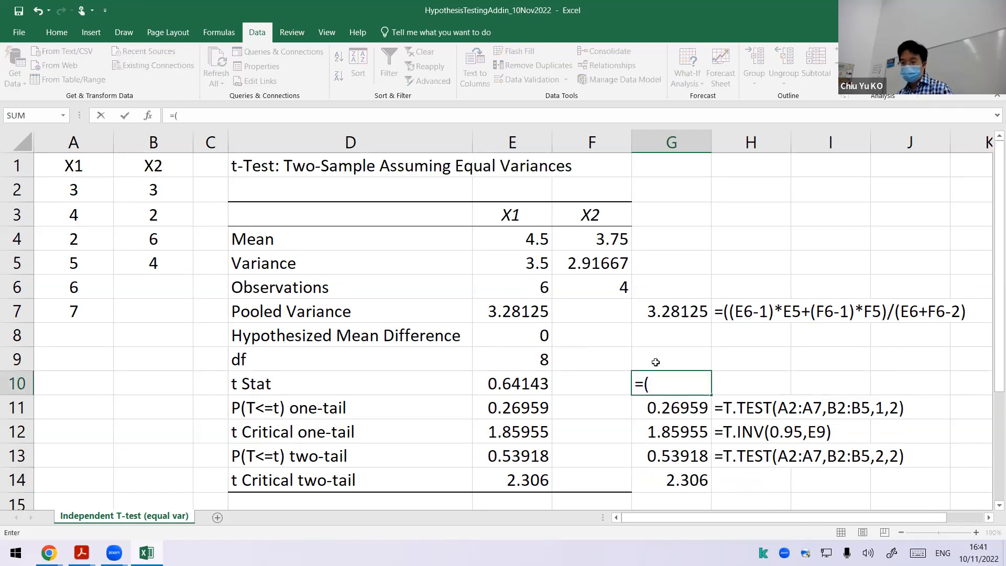
{"action": "left_click", "coordinate": [538, 239]}
{"action": "type", "text": "-"}
{"action": "left_click", "coordinate": [585, 239]}
{"action": "type", "text": ")/sq"}
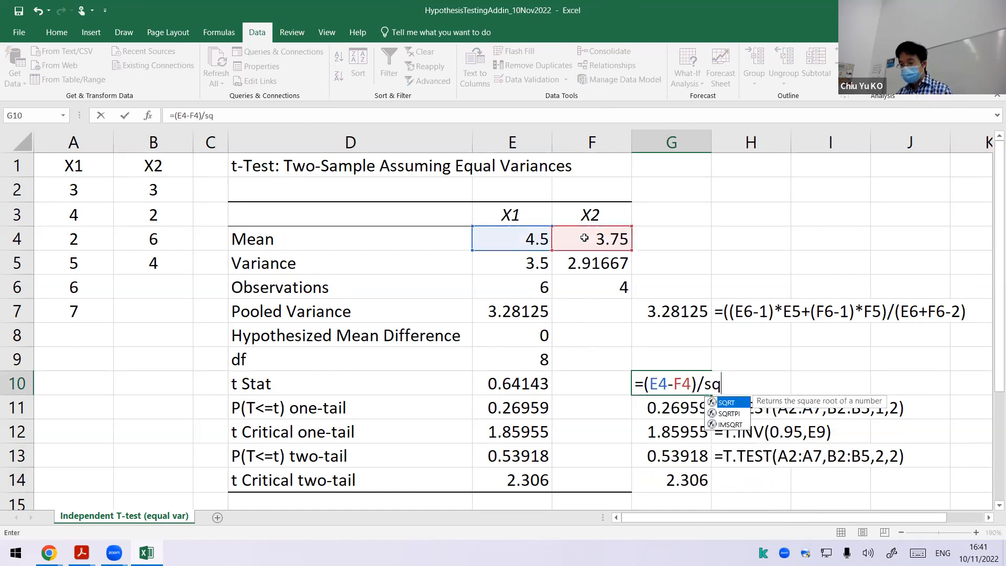
{"action": "type", "text": "rt("}
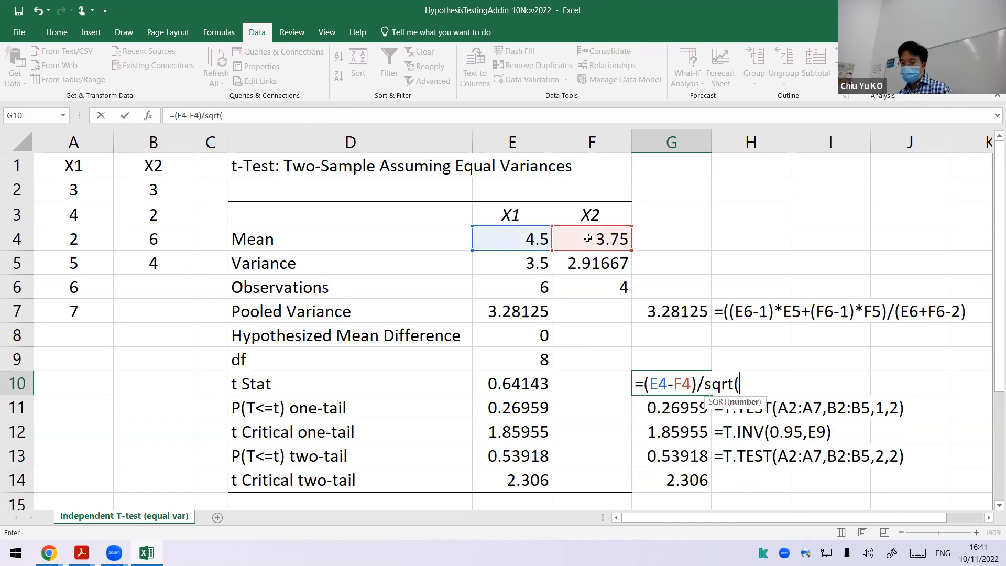
{"action": "left_click", "coordinate": [532, 315]}
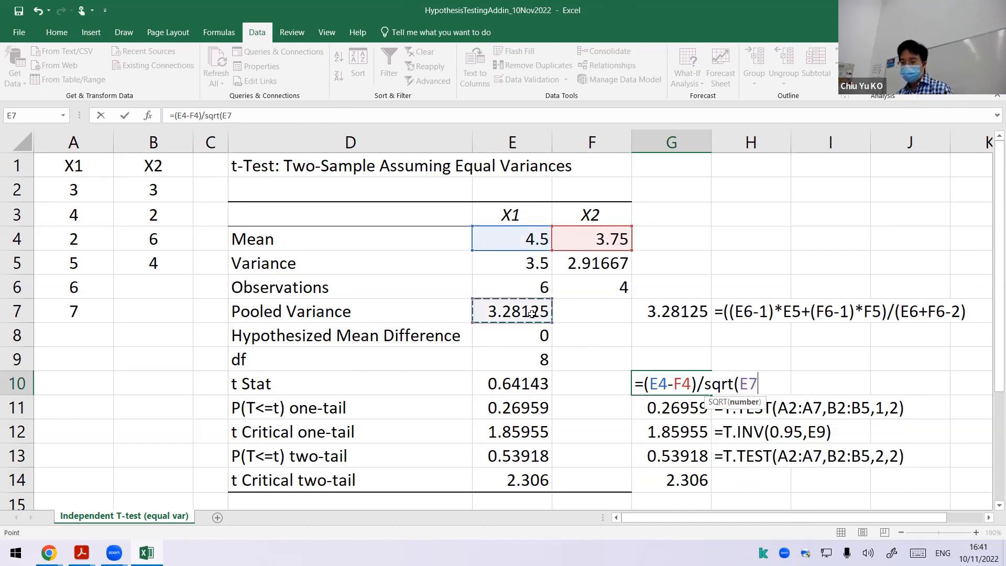
{"action": "type", "text": "/"}
{"action": "left_click", "coordinate": [511, 292]}
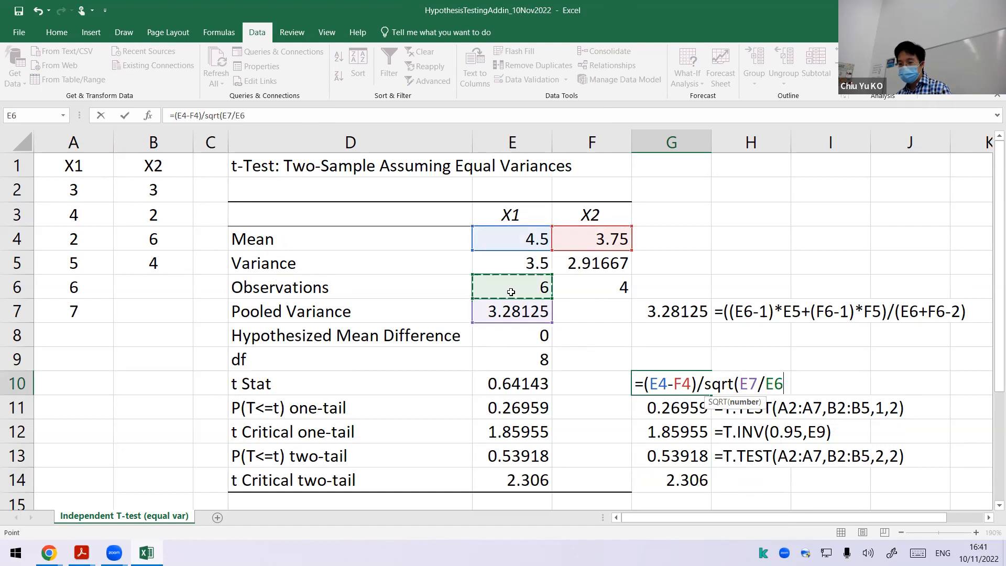
{"action": "type", "text": "+"}
{"action": "left_click", "coordinate": [533, 311]}
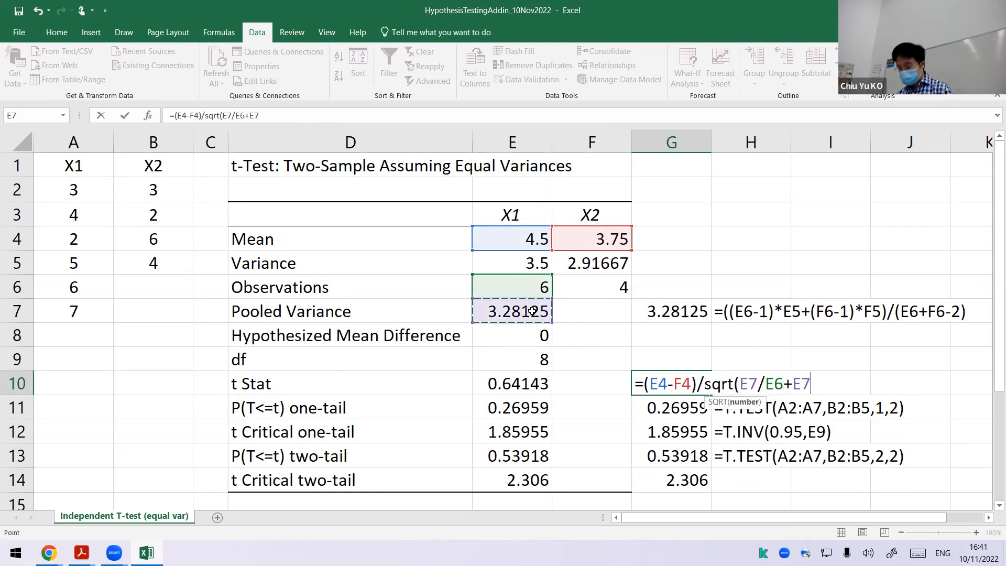
{"action": "type", "text": "/"}
{"action": "left_click", "coordinate": [595, 289]}
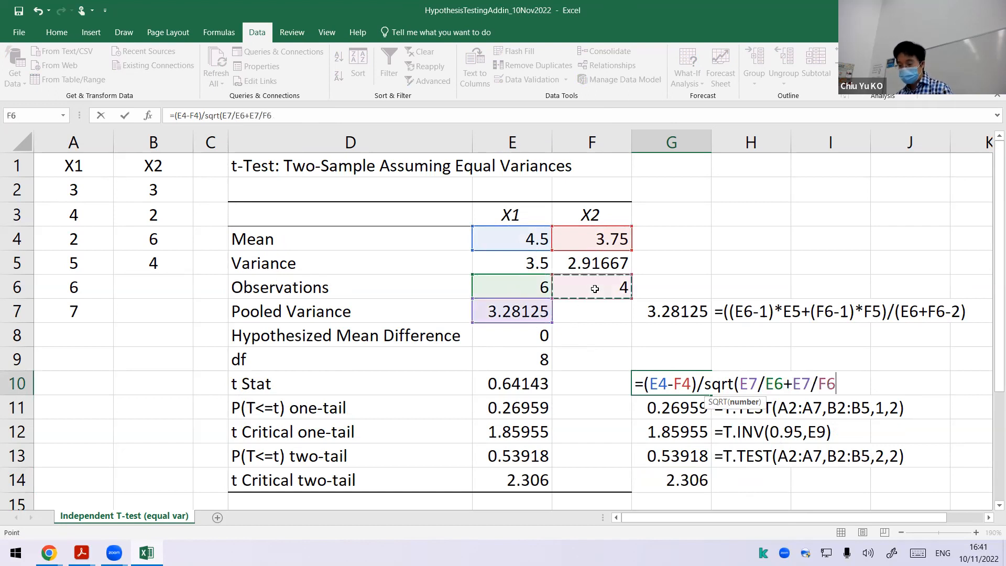
{"action": "type", "text": ")"}
{"action": "key", "text": "Return"}
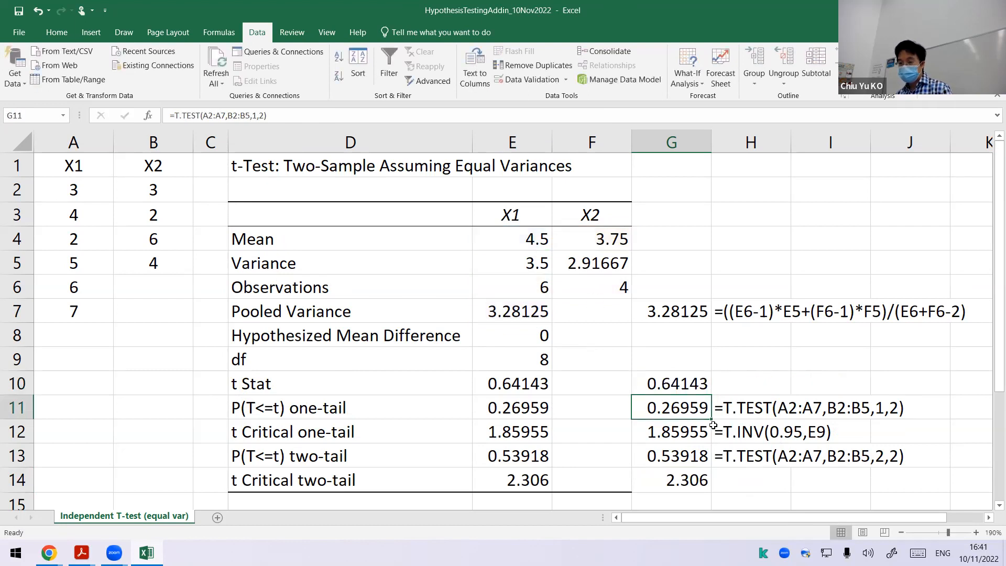
Step: Fill the FORMULATEXT formulas into H10 and H14 to display the t Stat and two-tail critical value formulas as text
{"action": "left_click", "coordinate": [771, 415]}
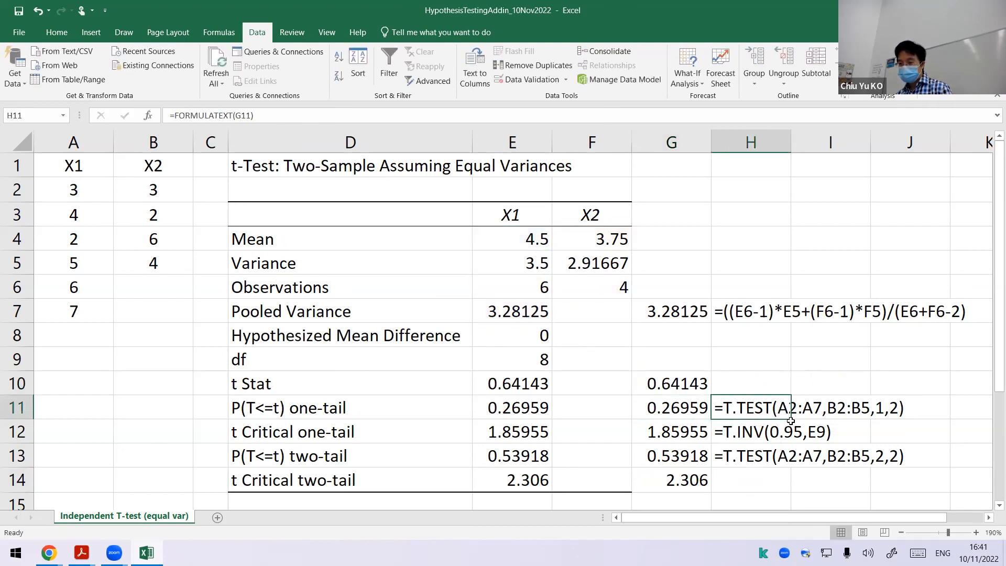
{"action": "left_click_drag", "start_coordinate": [791, 420], "coordinate": [789, 381]}
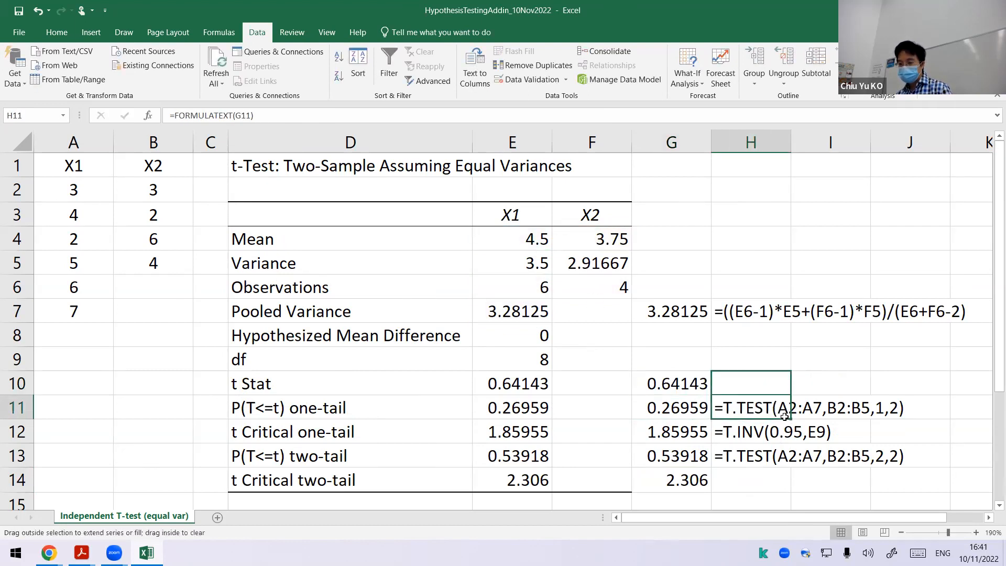
{"action": "left_click", "coordinate": [780, 462]}
{"action": "left_click_drag", "start_coordinate": [791, 467], "coordinate": [791, 492]}
Step: Calculate the degrees of freedom in G9 with the formula =E6+F6-2
{"action": "left_click", "coordinate": [739, 357]}
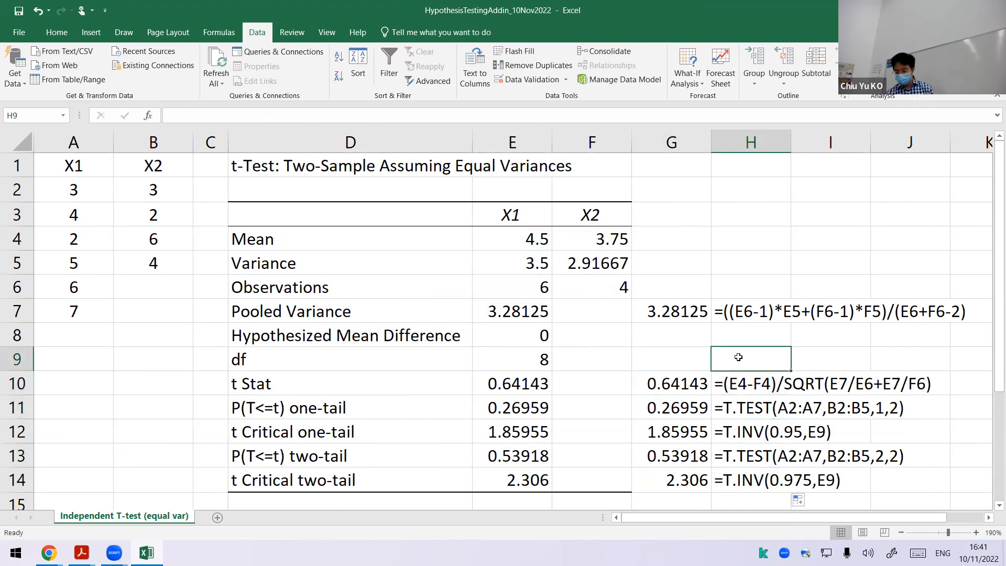
{"action": "key", "text": "Left"}
{"action": "type", "text": "="}
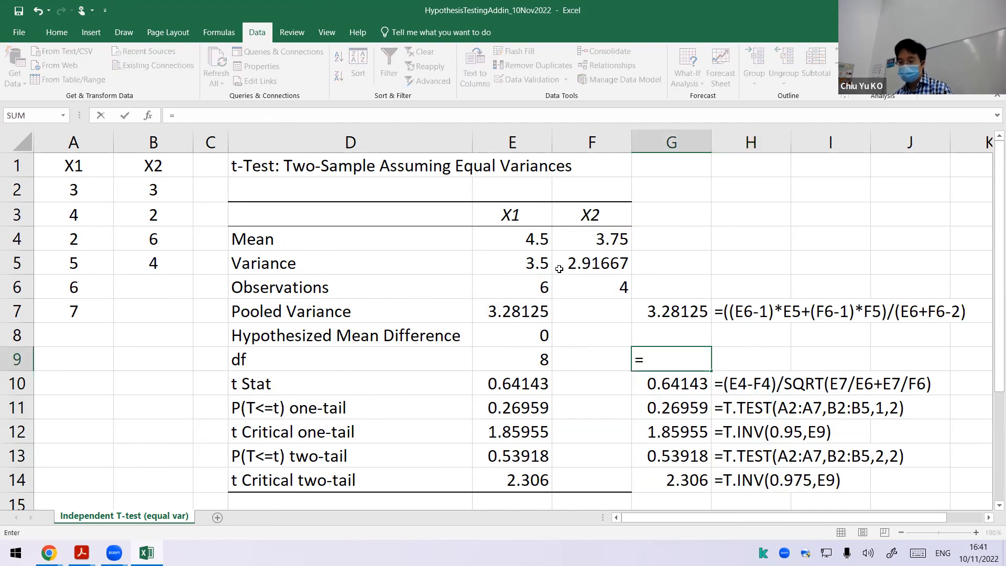
{"action": "left_click", "coordinate": [535, 289]}
{"action": "type", "text": "+"}
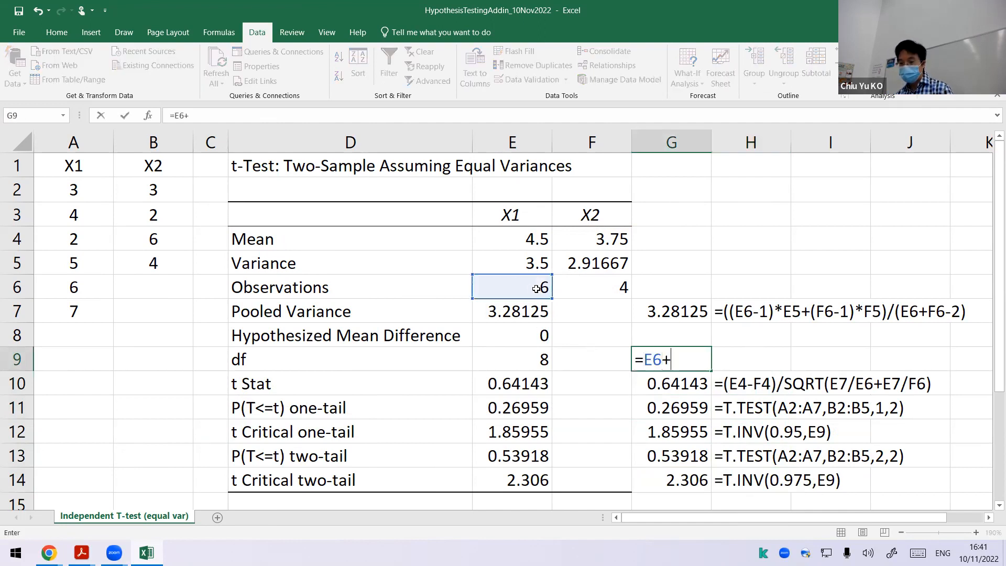
{"action": "left_click", "coordinate": [585, 283]}
{"action": "type", "text": "-2"}
{"action": "key", "text": "Return"}
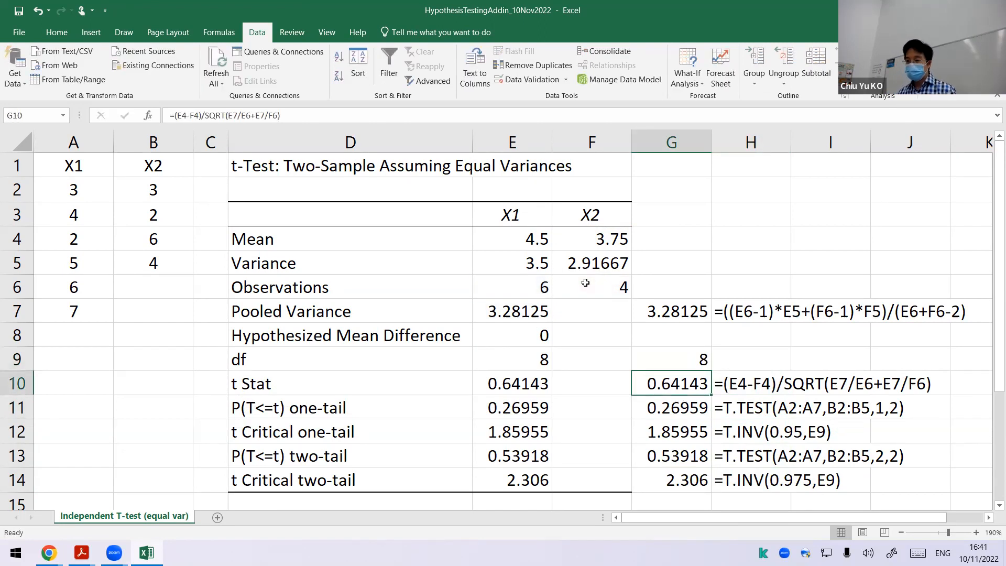
{"action": "left_click", "coordinate": [704, 361]}
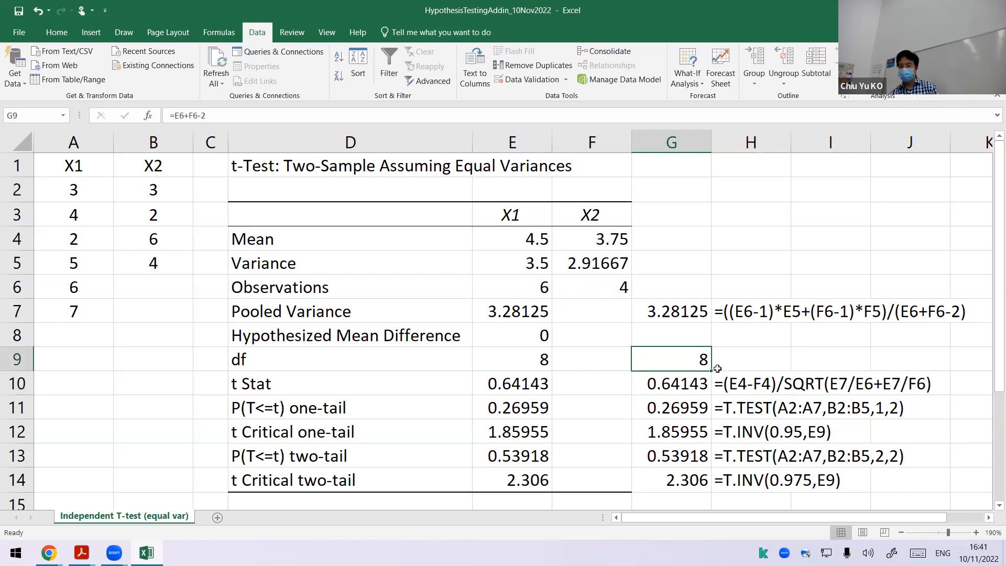
{"action": "left_click_drag", "start_coordinate": [714, 369], "coordinate": [755, 370]}
{"action": "left_click", "coordinate": [704, 239]}
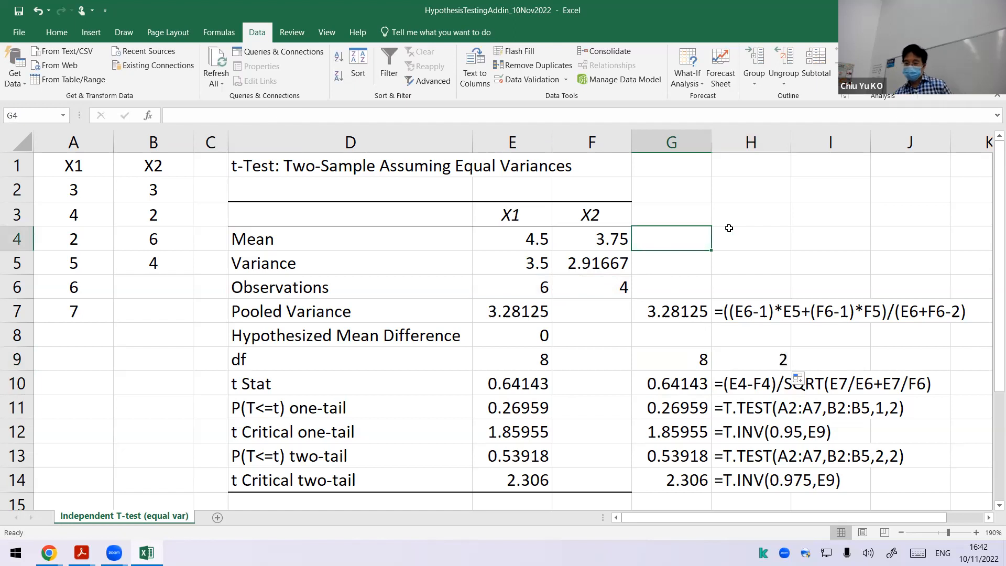
Step: Copy the FORMULATEXT formula from H7 to H9 to display the degrees of freedom formula as text
{"action": "left_click", "coordinate": [754, 319]}
{"action": "key", "text": "ctrl+c"}
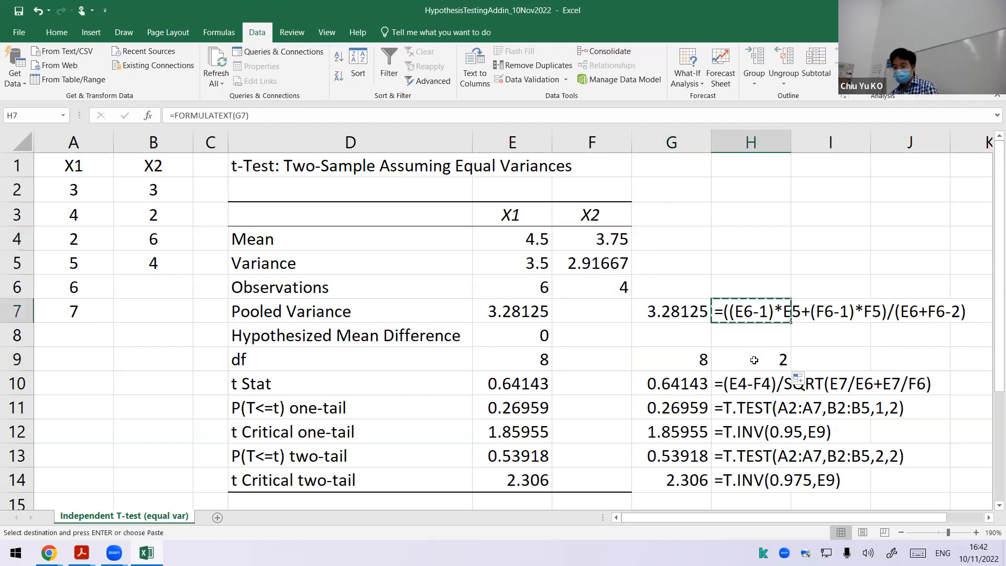
{"action": "left_click", "coordinate": [754, 351]}
{"action": "key", "text": "ctrl+v"}
{"action": "left_click", "coordinate": [826, 340]}
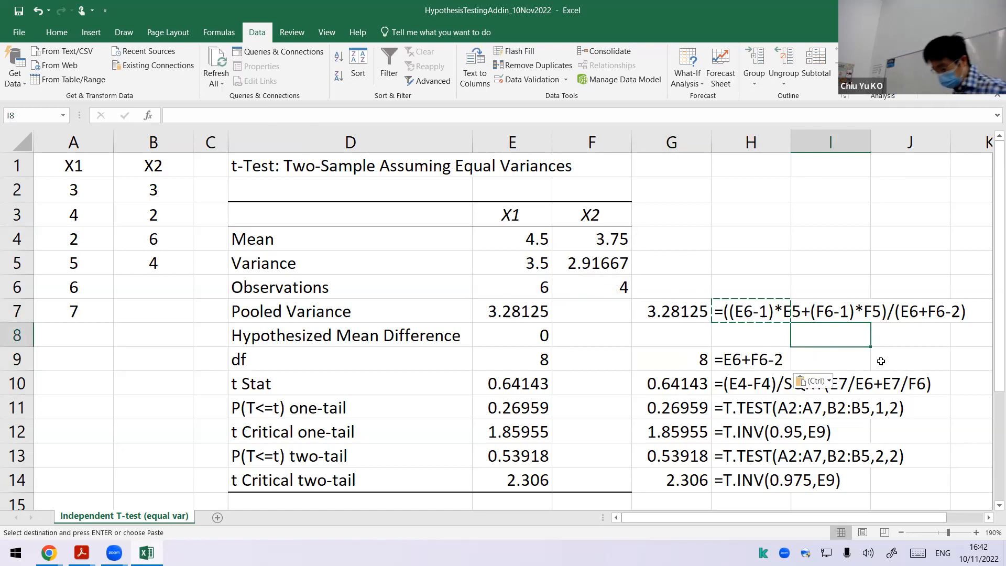
Step: Create a copy of the Independent T-test (equal var) worksheet before the original
{"action": "key", "text": "Escape"}
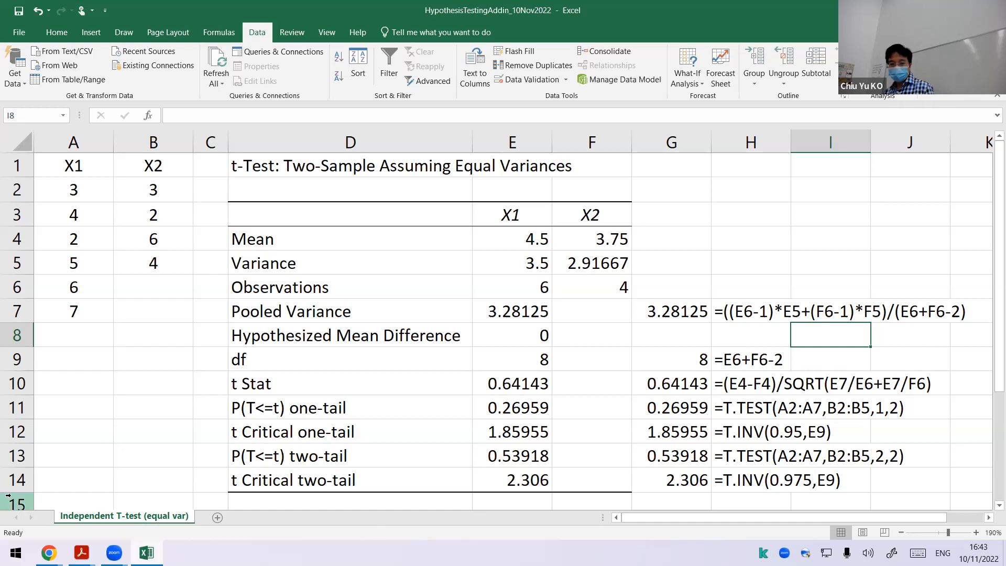
{"action": "right_click", "coordinate": [150, 517]}
{"action": "left_click", "coordinate": [193, 409]}
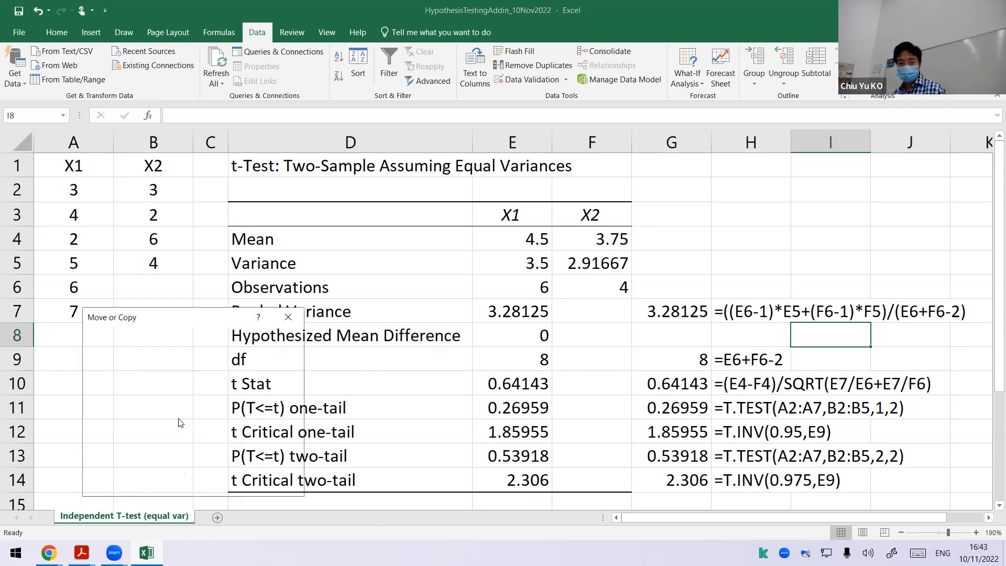
{"action": "left_click", "coordinate": [123, 462]}
{"action": "left_click", "coordinate": [203, 484]}
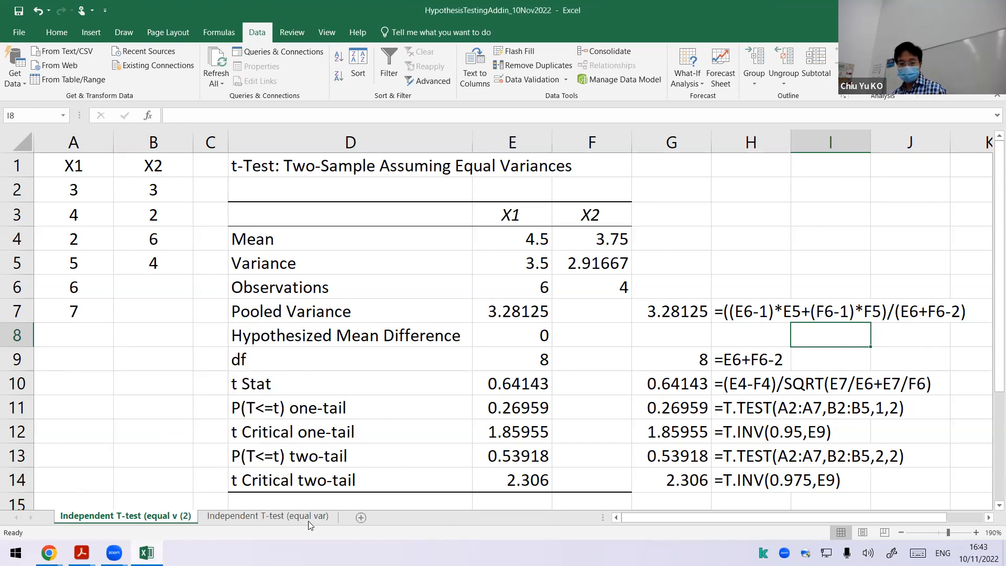
Step: Rename the copied worksheet as Independent T-test (unequal)
{"action": "left_click", "coordinate": [290, 519]}
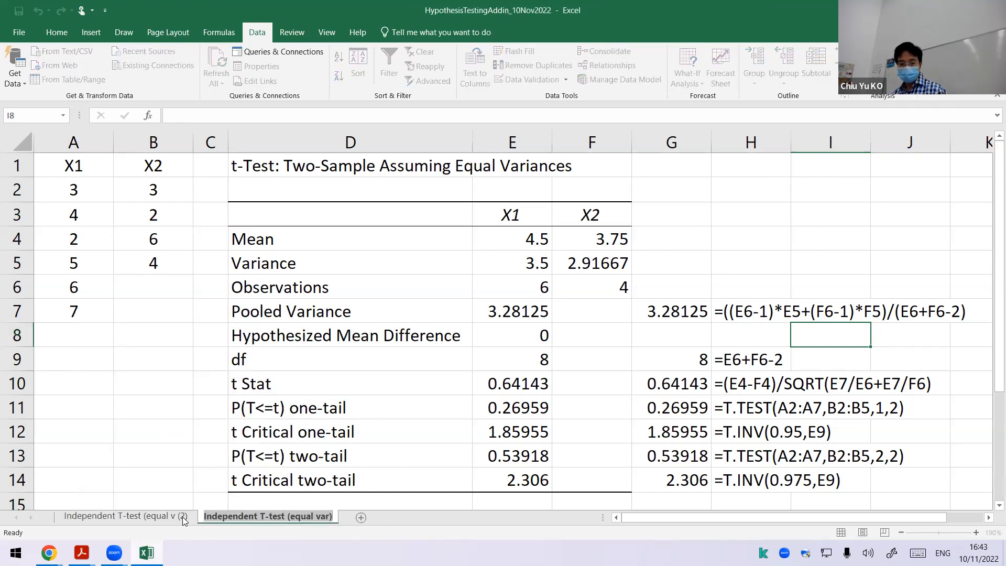
{"action": "double_click", "coordinate": [183, 517]}
{"action": "left_click", "coordinate": [186, 516]}
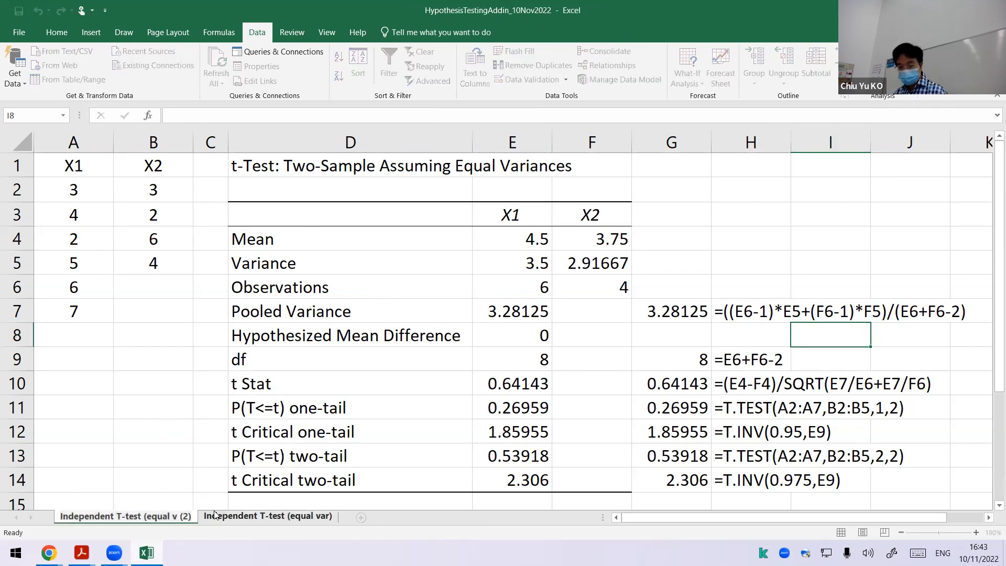
{"action": "key", "text": "BackSpace"}
{"action": "key", "text": "BackSpace"}
{"action": "key", "text": "BackSpace"}
{"action": "key", "text": "BackSpace"}
{"action": "key", "text": "BackSpace"}
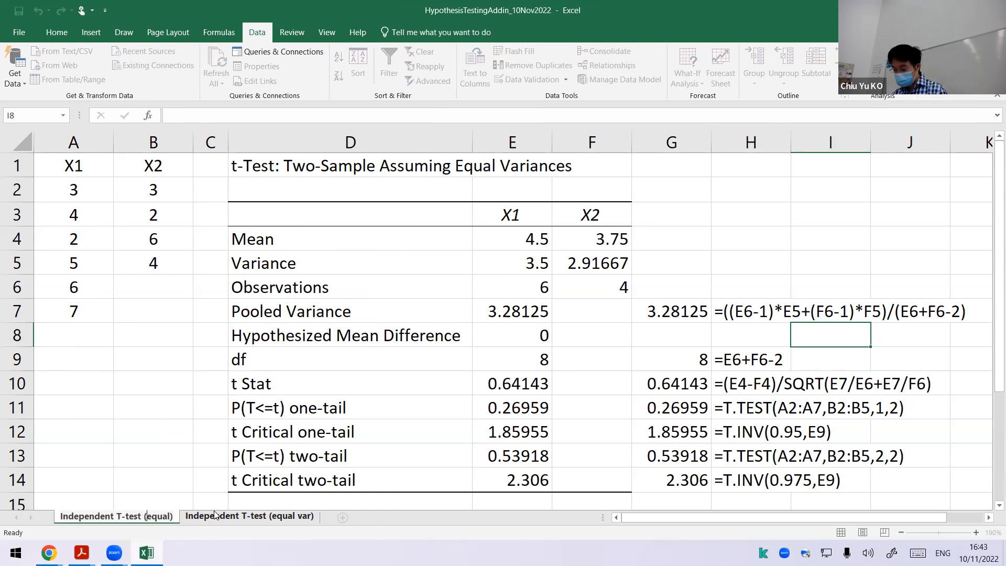
{"action": "type", "text": "un"}
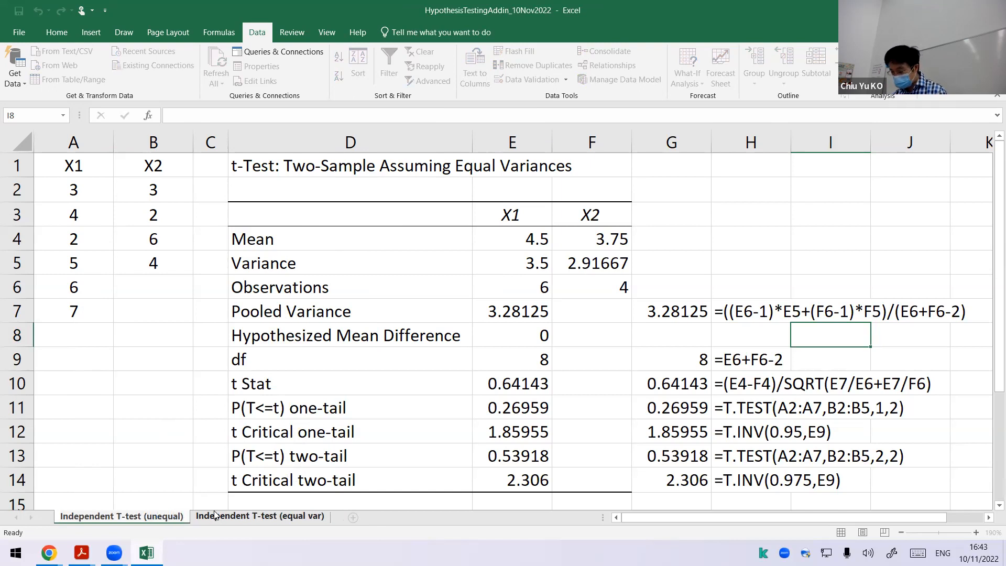
{"action": "key", "text": "Return"}
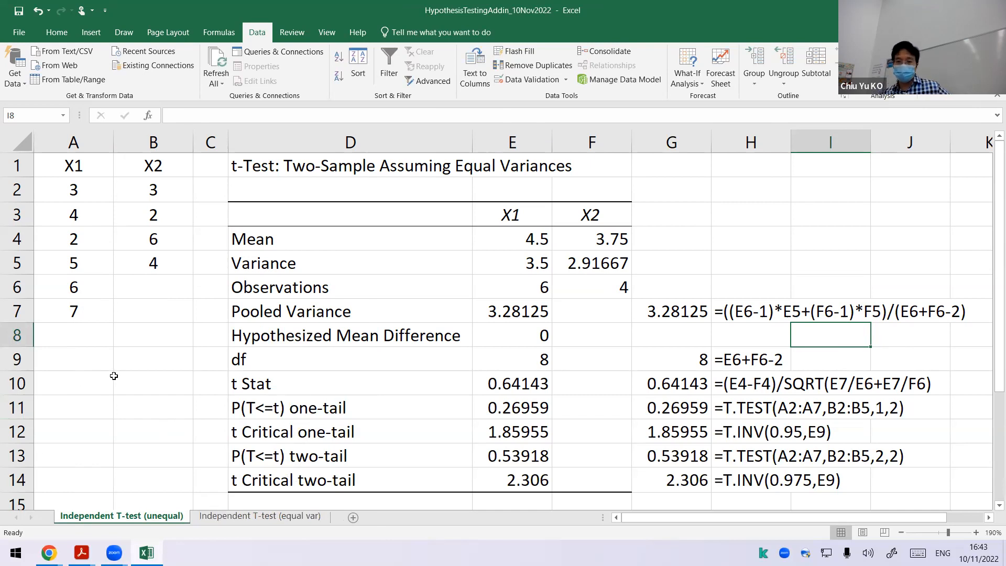
Step: Delete columns D through I with the equal-variance results and formulas from the unequal worksheet
{"action": "left_click_drag", "start_coordinate": [280, 149], "coordinate": [863, 208]}
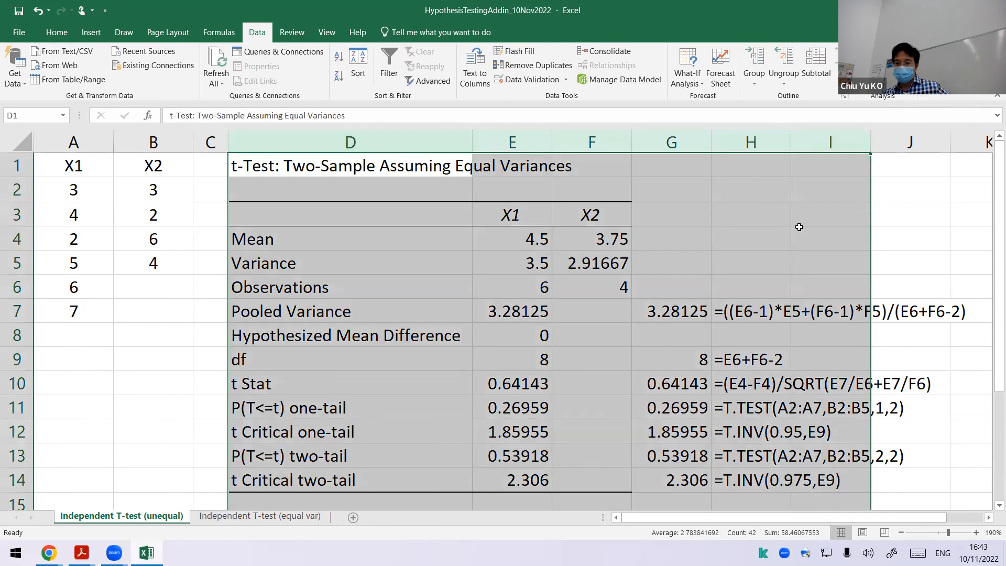
{"action": "right_click", "coordinate": [737, 147]}
{"action": "left_click", "coordinate": [777, 253]}
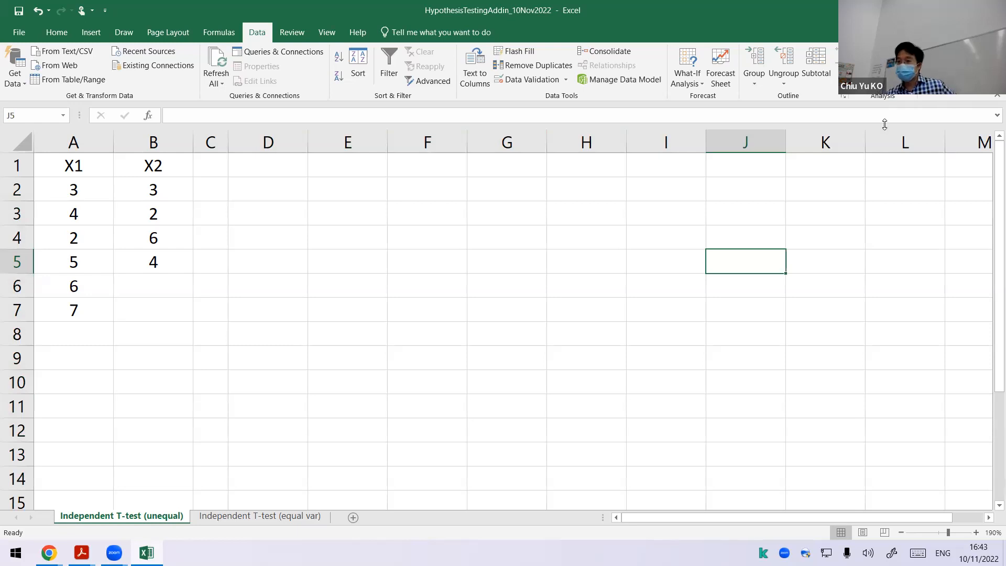
Step: Start the t-Test: Two-Sample Assuming Unequal Variances analysis with $A:$A as Variable 1 range and $B:$B as Variable 2 range
{"action": "left_click", "coordinate": [883, 52]}
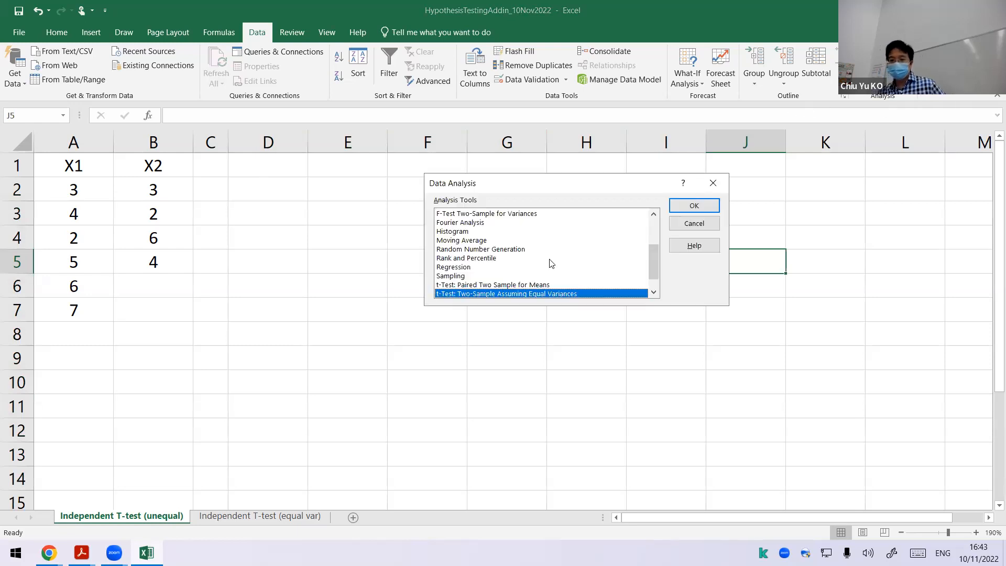
{"action": "scroll", "coordinate": [595, 287], "scroll_direction": "down", "scroll_amount": 1}
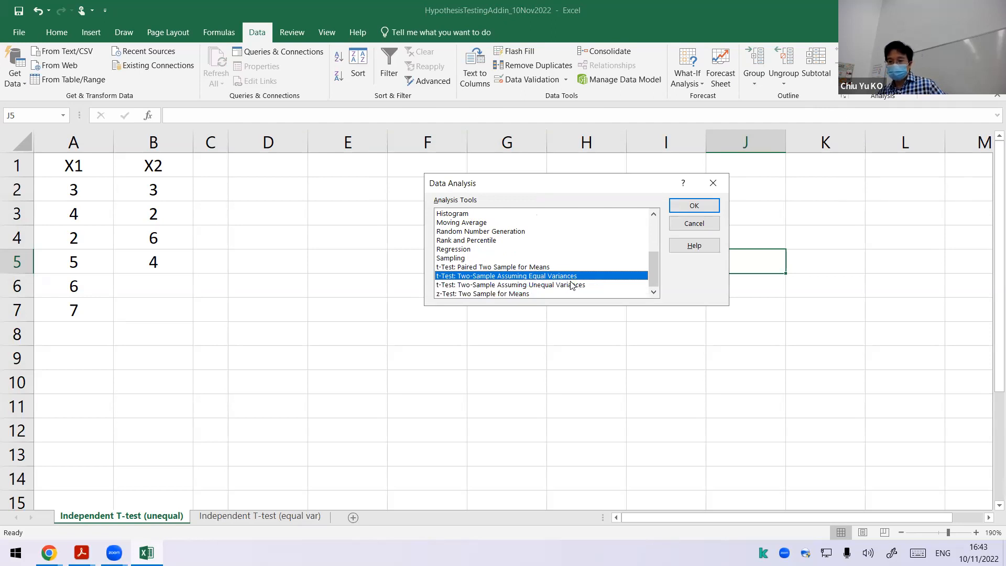
{"action": "left_click", "coordinate": [572, 285]}
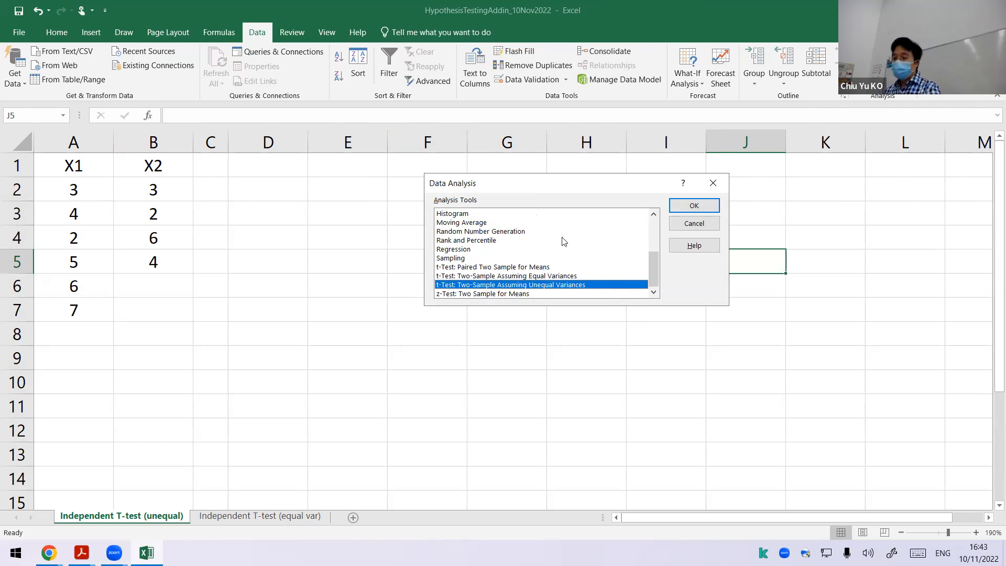
{"action": "left_click", "coordinate": [683, 207]}
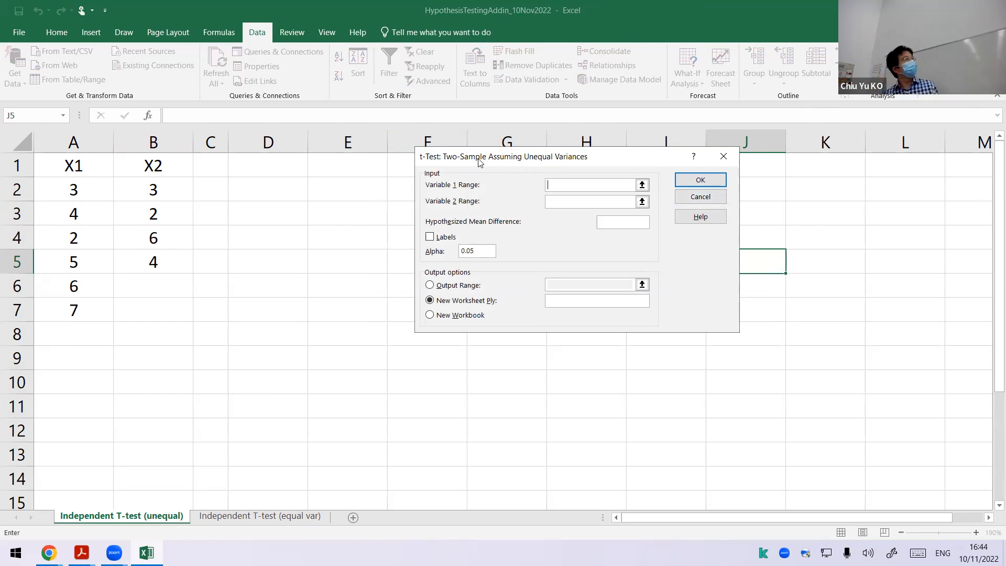
{"action": "left_click", "coordinate": [642, 186]}
{"action": "left_click", "coordinate": [83, 141]}
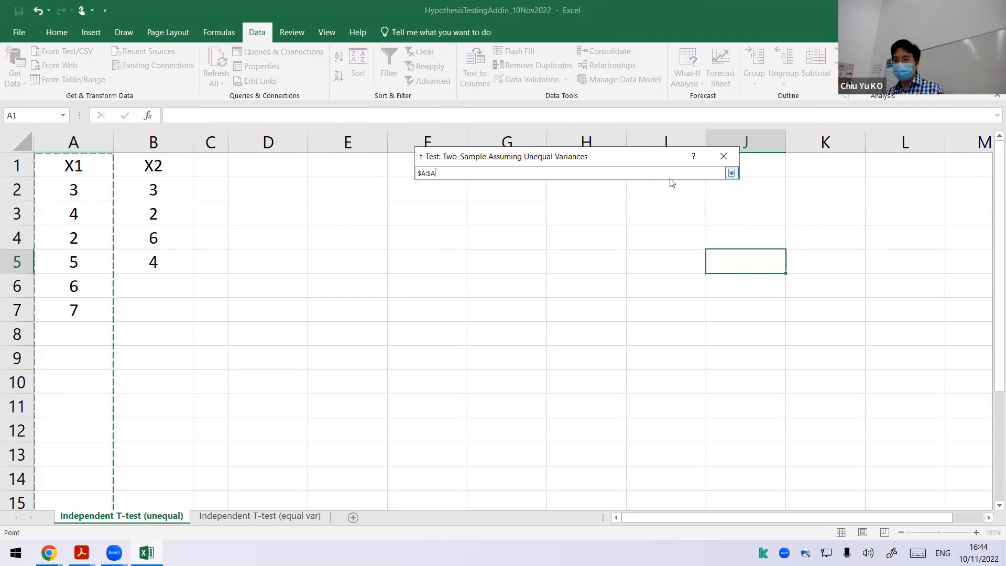
{"action": "left_click", "coordinate": [731, 173]}
{"action": "left_click", "coordinate": [643, 202]}
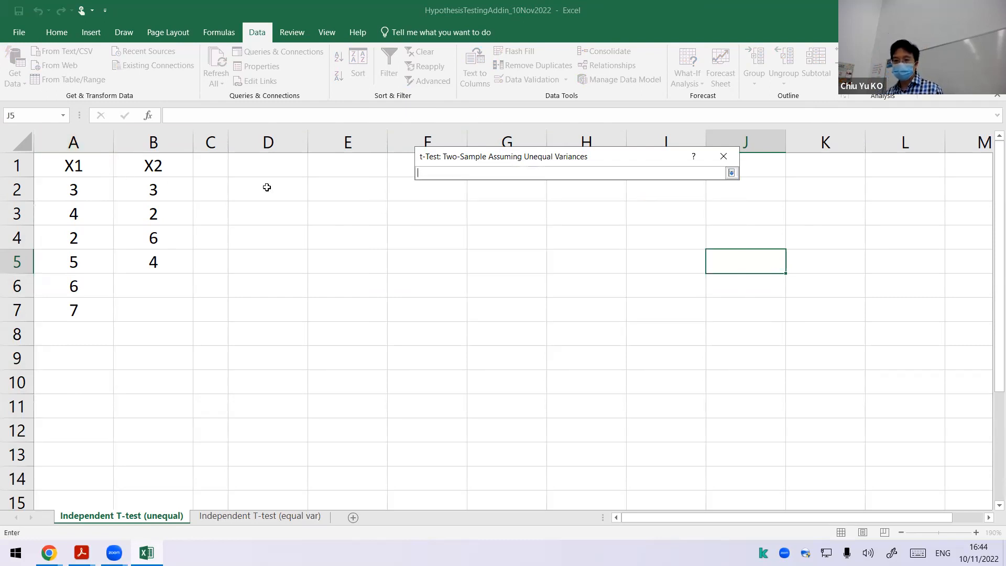
{"action": "left_click", "coordinate": [152, 142]}
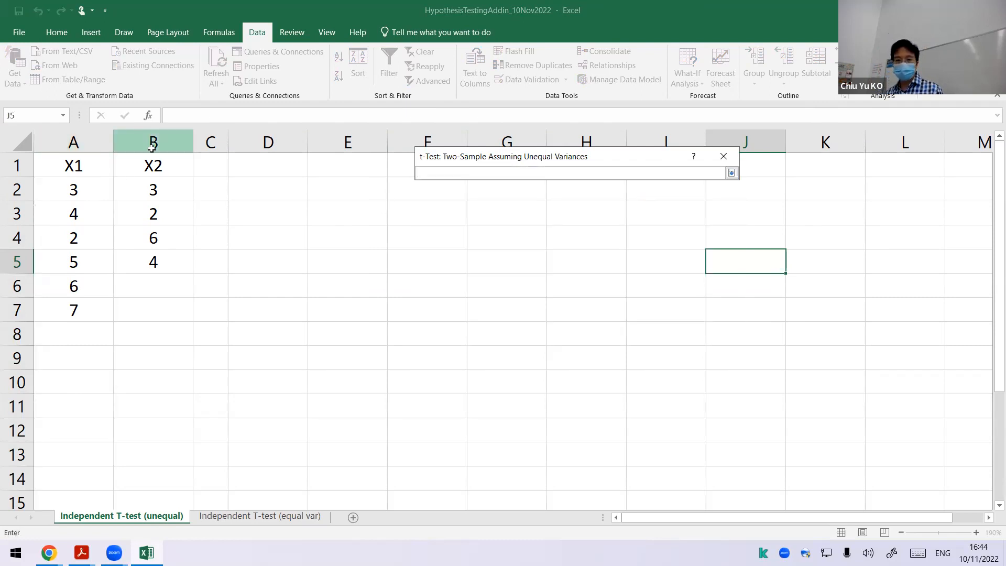
{"action": "left_click", "coordinate": [731, 173]}
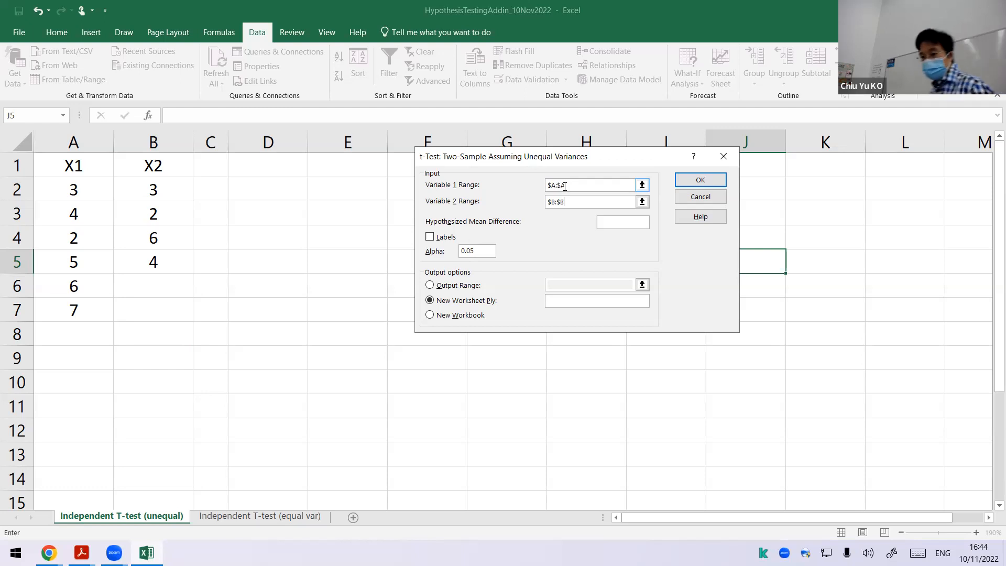
Step: Set the hypothesized mean difference to 0, enable Labels, direct the output to $D$1 and run the test
{"action": "left_click", "coordinate": [640, 223]}
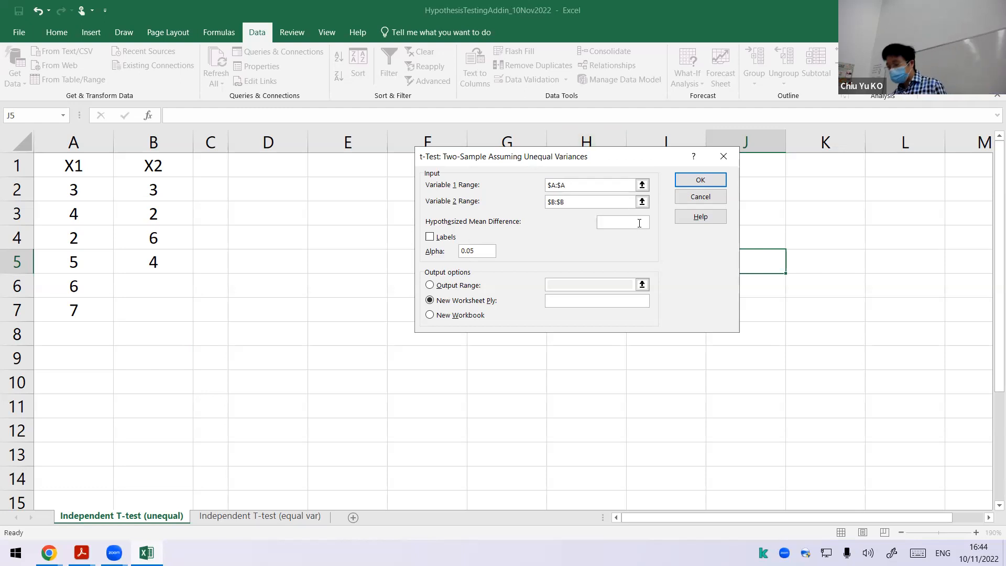
{"action": "type", "text": "0"}
{"action": "left_click", "coordinate": [456, 238]}
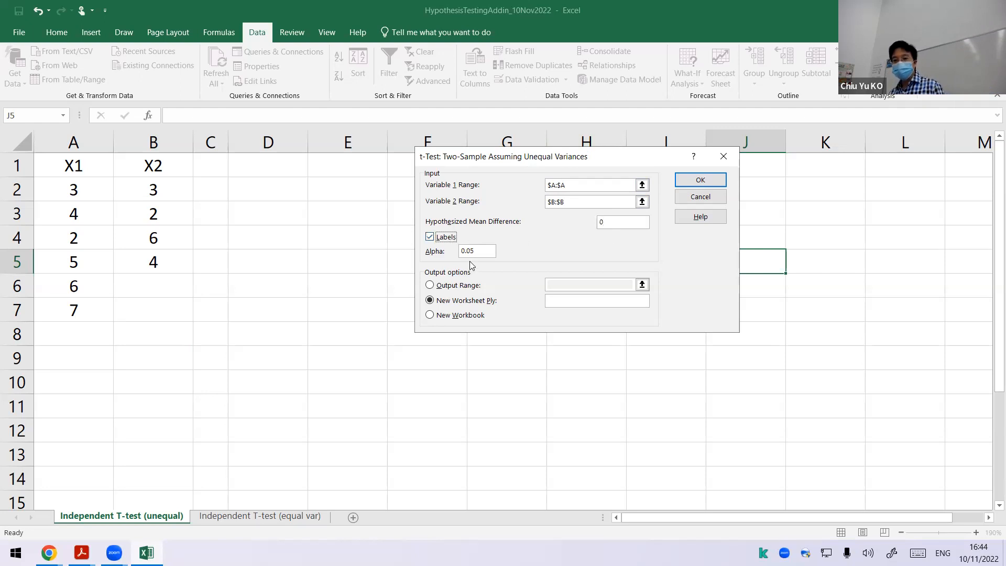
{"action": "left_click", "coordinate": [468, 286]}
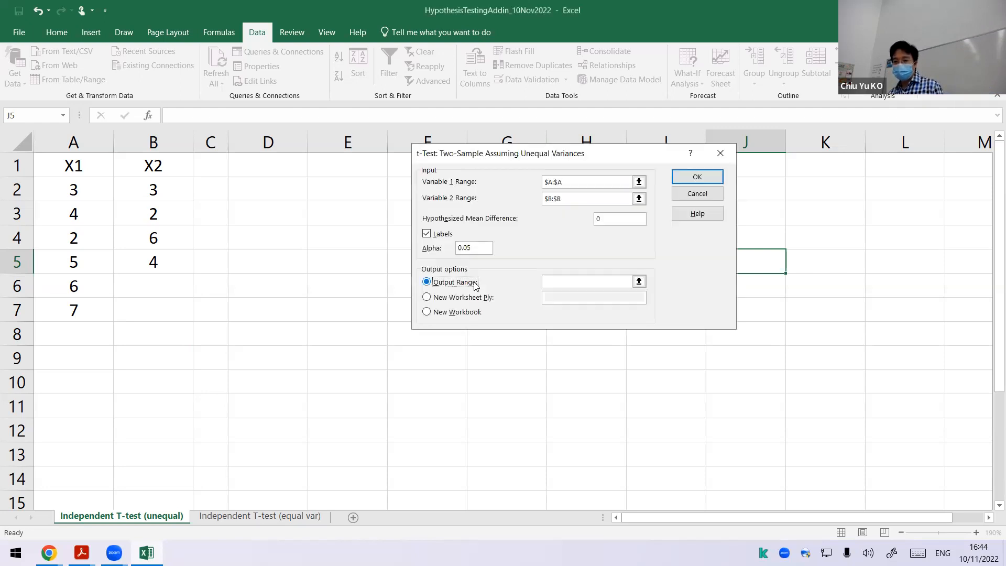
{"action": "left_click", "coordinate": [642, 284]}
{"action": "left_click", "coordinate": [283, 168]}
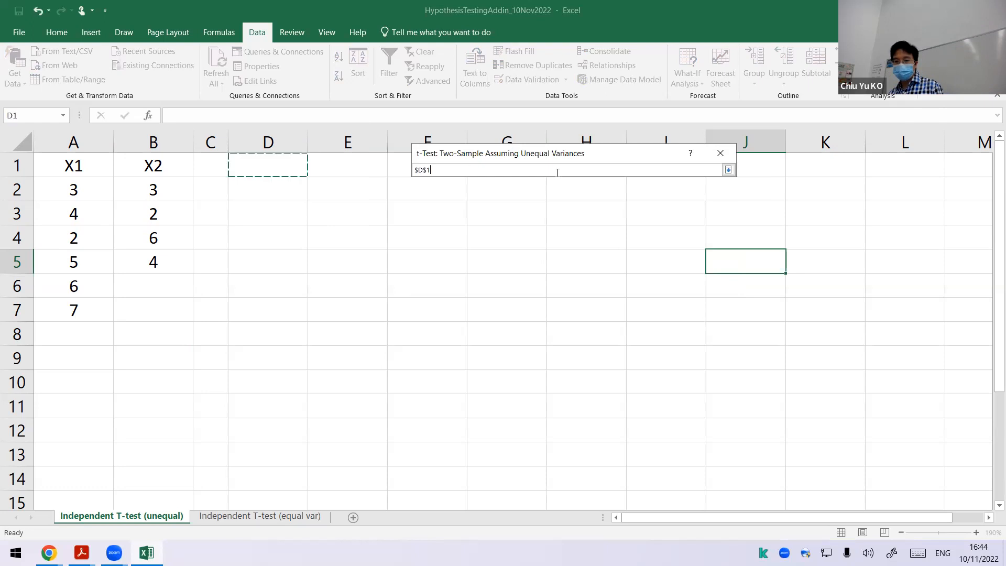
{"action": "left_click", "coordinate": [729, 170]}
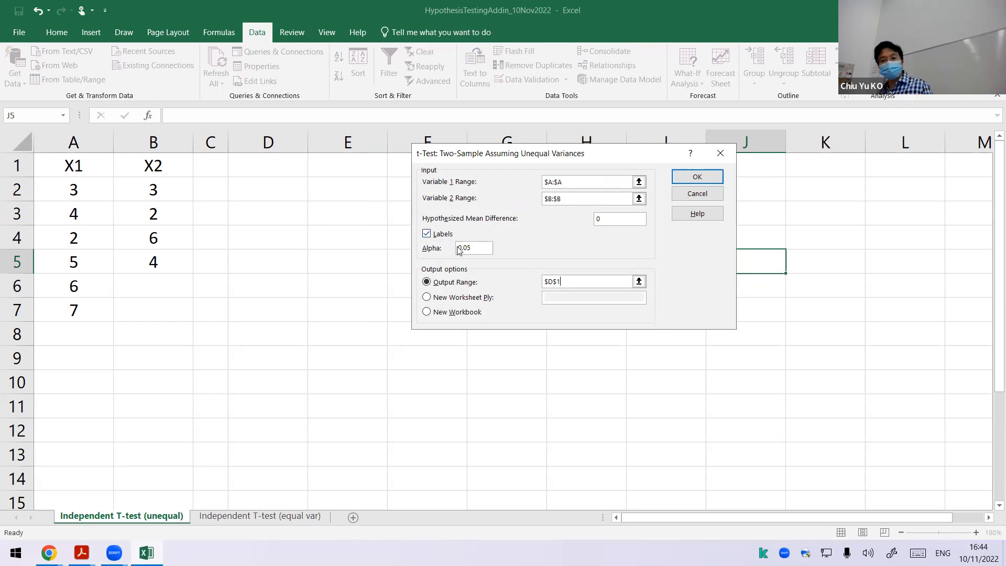
{"action": "left_click", "coordinate": [697, 178]}
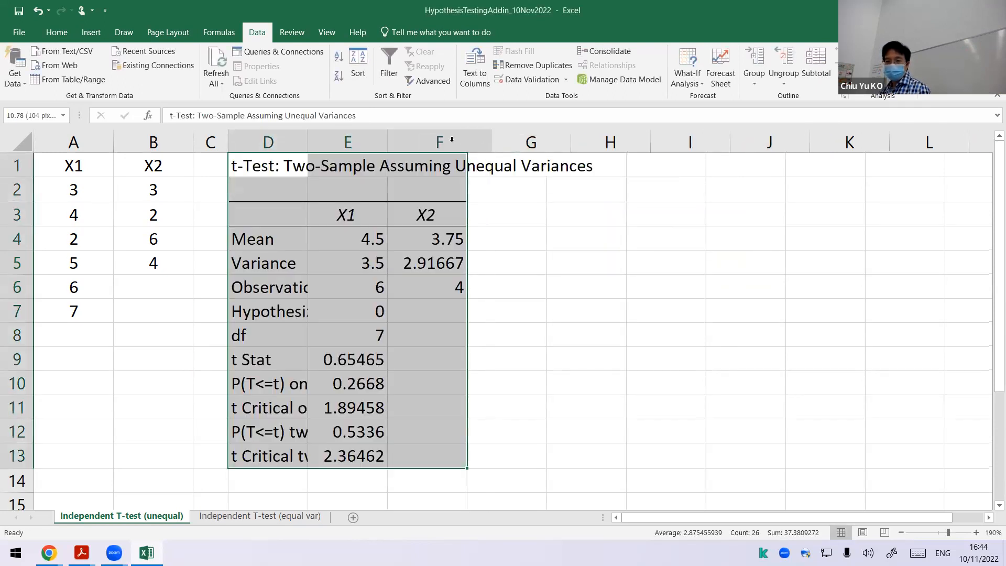
Step: Widen columns D and F so the test output's row labels and X2 values are readable
{"action": "double_click", "coordinate": [471, 143]}
{"action": "left_click_drag", "start_coordinate": [309, 142], "coordinate": [437, 141]}
{"action": "left_click", "coordinate": [468, 365]}
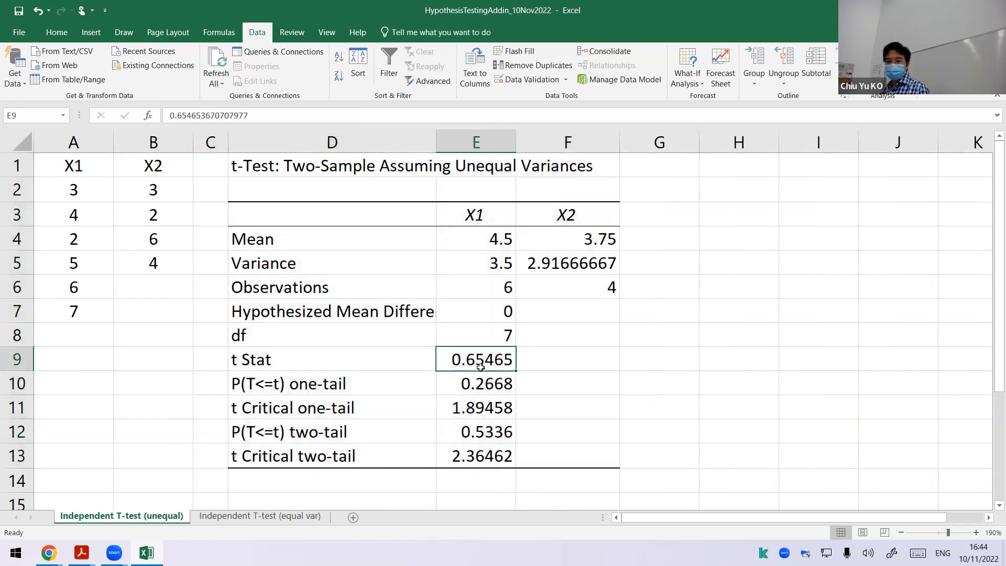
Step: Compare the degrees of freedom in the unequal-variance output with those on the equal-variance worksheet
{"action": "left_click", "coordinate": [496, 339]}
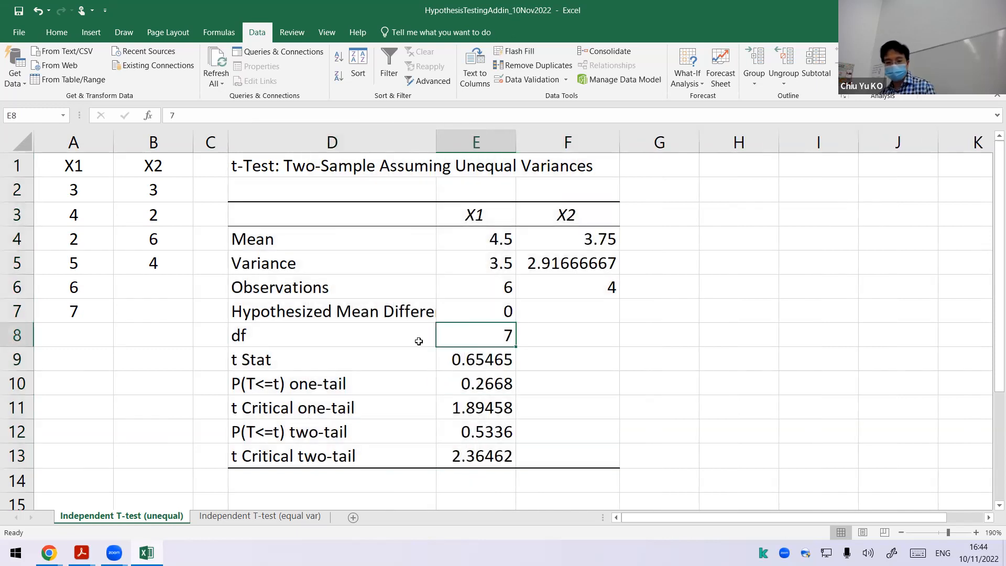
{"action": "left_click", "coordinate": [252, 519]}
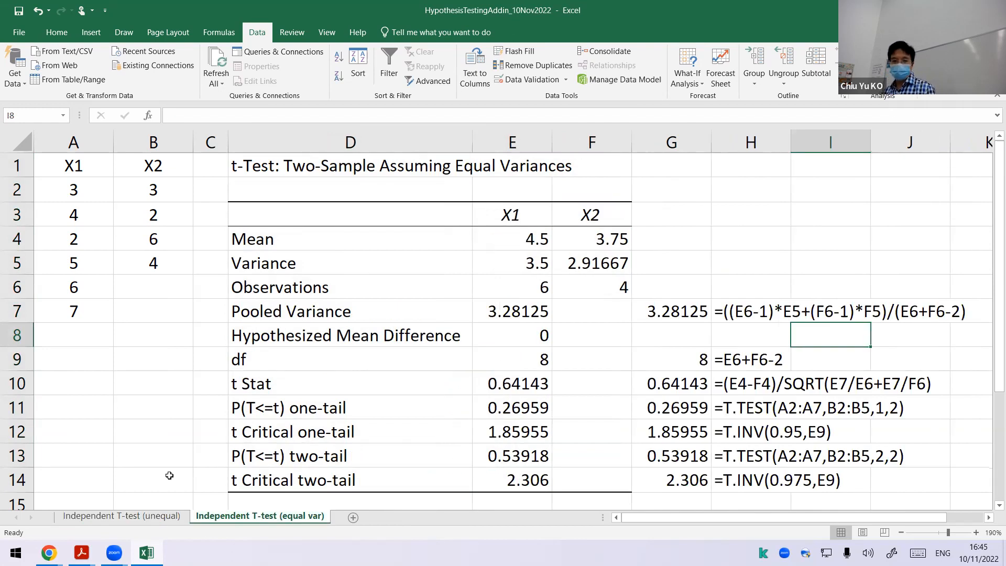
{"action": "left_click", "coordinate": [141, 504]}
{"action": "left_click", "coordinate": [141, 516]}
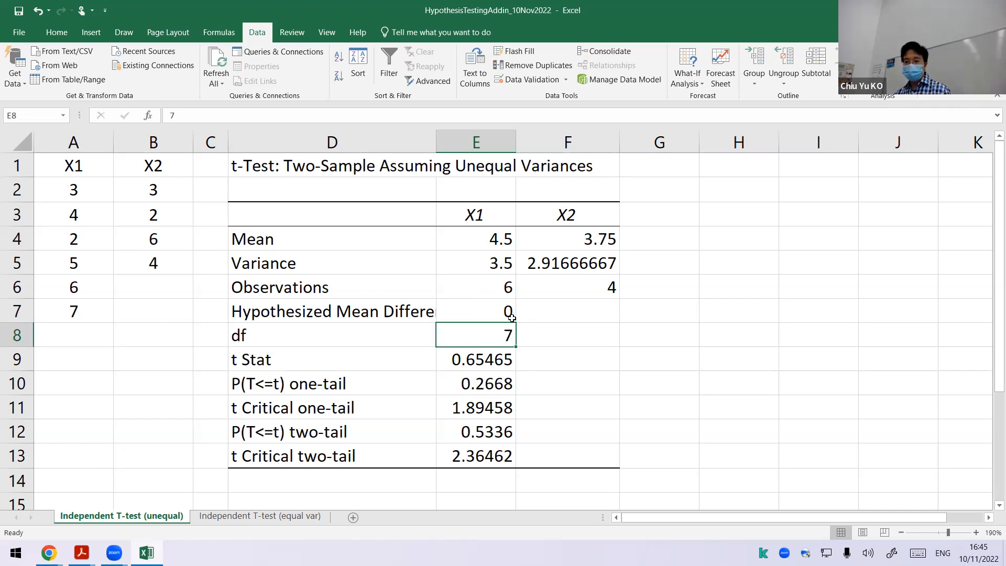
Step: In G8, begin the degrees-of-freedom formula with the squared numerator =(E5/E6+F5/F6)^2
{"action": "left_click", "coordinate": [645, 326]}
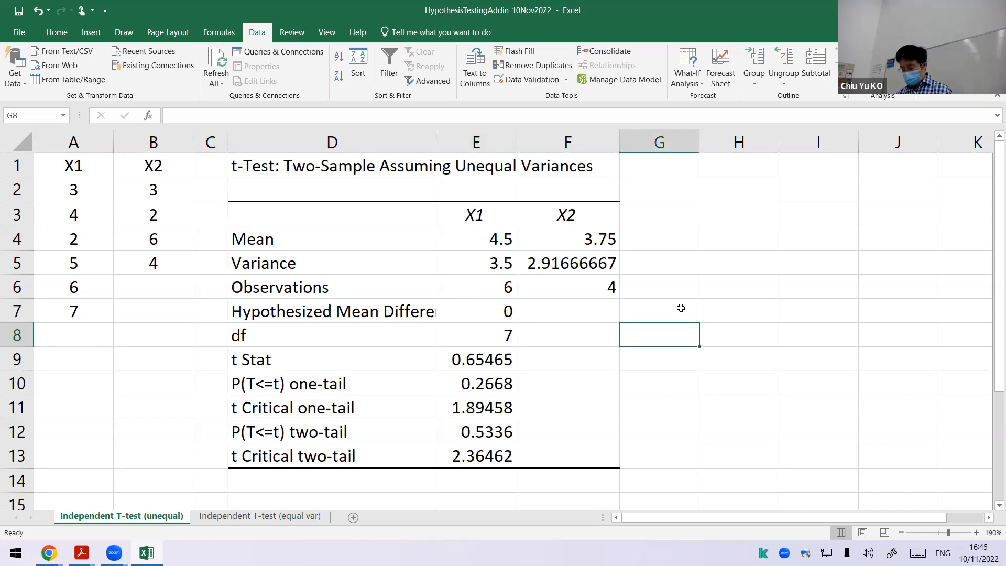
{"action": "type", "text": "=("}
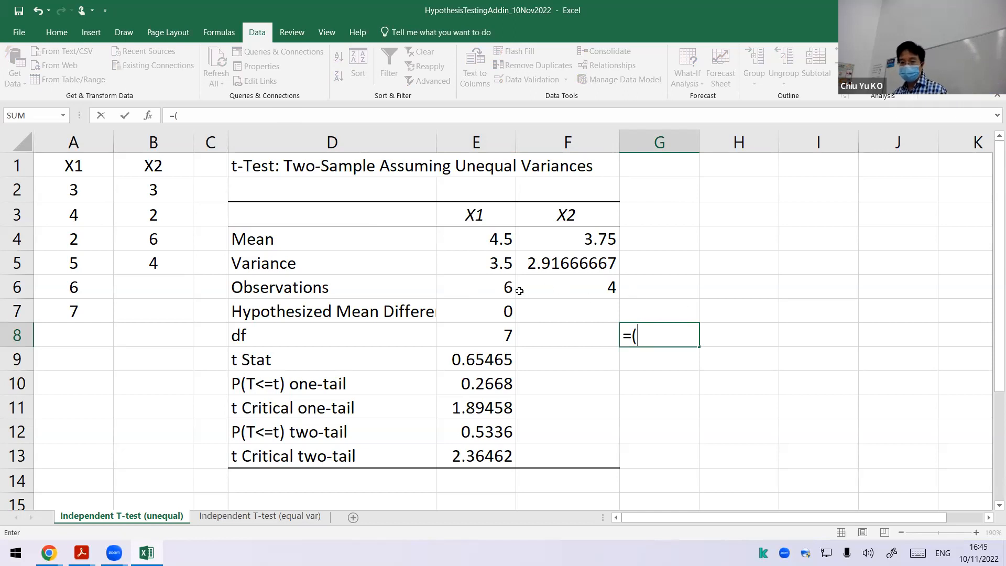
{"action": "left_click", "coordinate": [501, 264]}
{"action": "type", "text": "/"}
{"action": "left_click", "coordinate": [506, 287]}
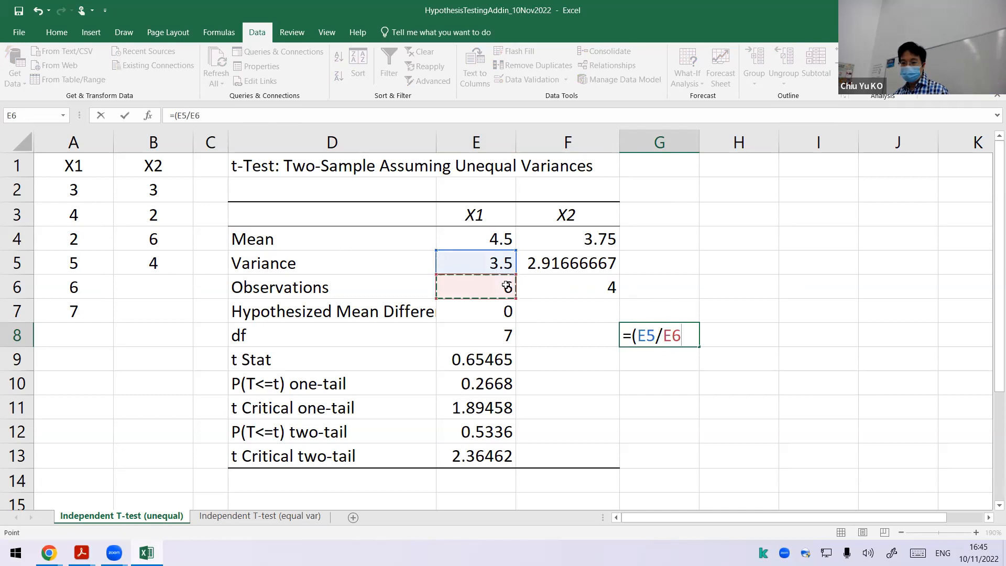
{"action": "type", "text": "+"}
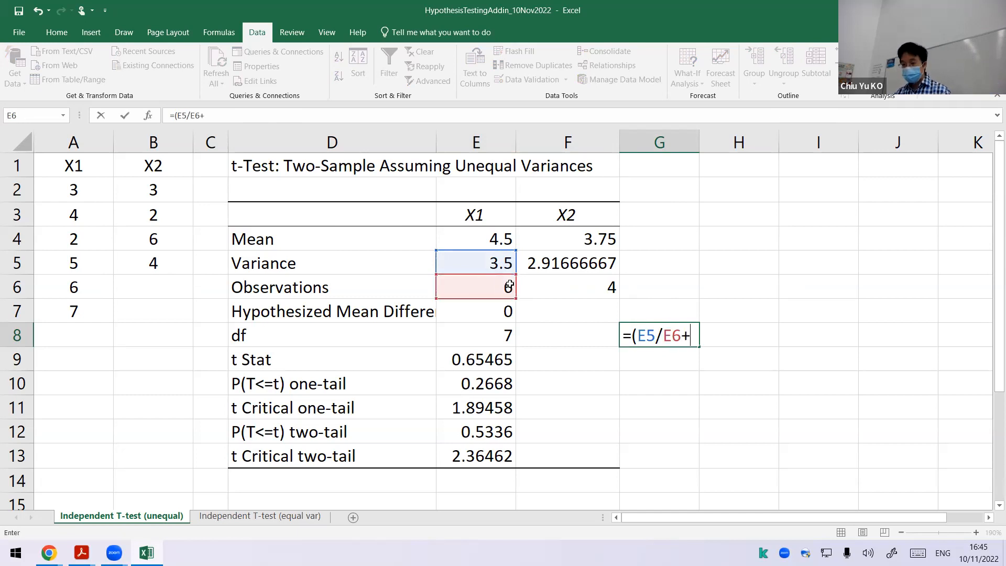
{"action": "left_click", "coordinate": [545, 265]}
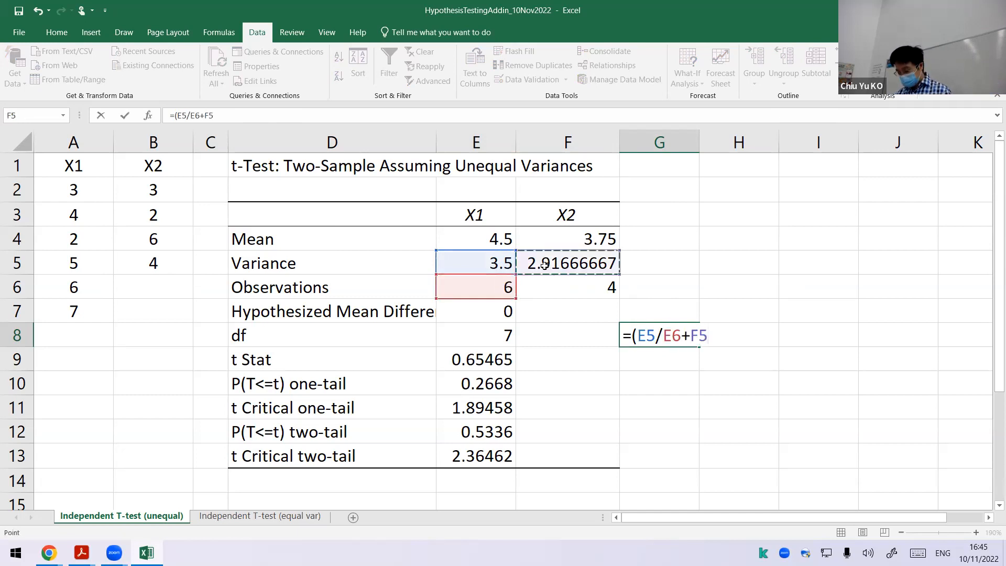
{"action": "type", "text": "/"}
{"action": "left_click", "coordinate": [576, 288]}
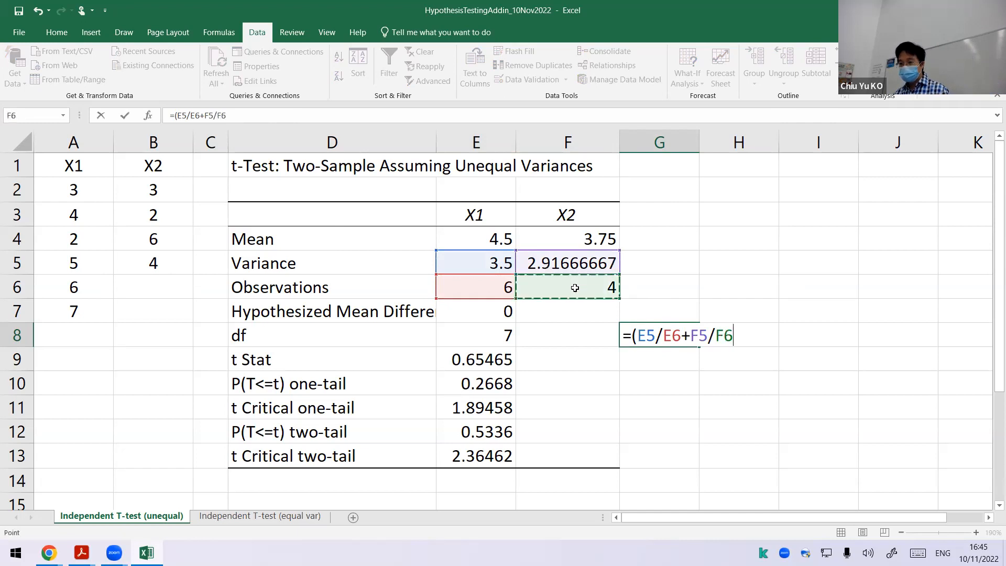
{"action": "type", "text": ")^2"}
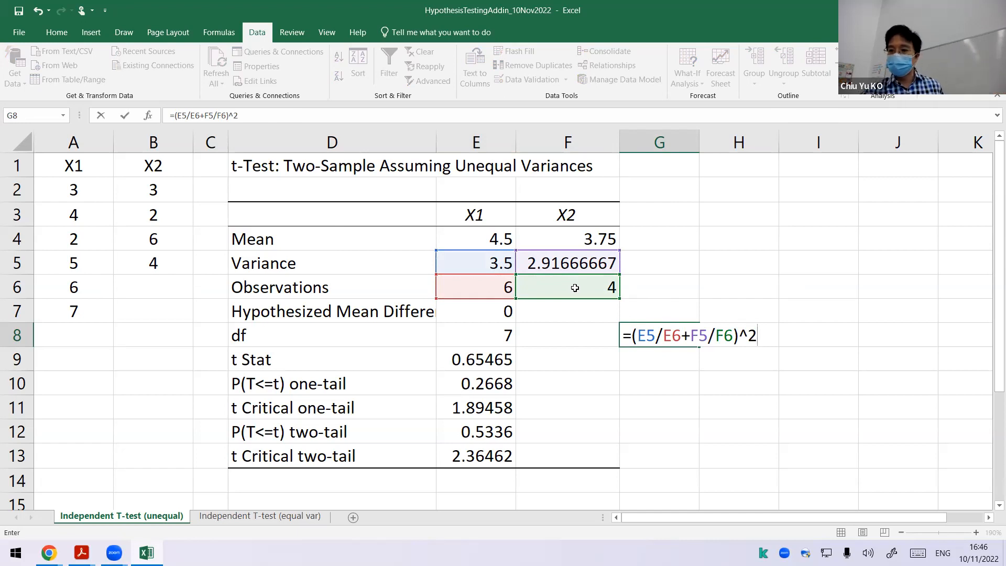
Step: Handwrite the numerator (S1²/n1 + S2²/n2)² above G8 as an on-screen annotation, with a fraction bar beneath it
{"action": "mouse_move", "coordinate": [676, 169]}
{"action": "left_mouse_down"}
{"action": "mouse_move", "coordinate": [660, 185]}
{"action": "mouse_move", "coordinate": [687, 169]}
{"action": "mouse_move", "coordinate": [692, 194]}
{"action": "left_mouse_up"}
{"action": "mouse_move", "coordinate": [679, 181]}
{"action": "left_mouse_down"}
{"action": "mouse_move", "coordinate": [670, 209]}
{"action": "mouse_move", "coordinate": [688, 215]}
{"action": "left_mouse_up"}
{"action": "mouse_move", "coordinate": [703, 190]}
{"action": "left_mouse_down"}
{"action": "mouse_move", "coordinate": [715, 188]}
{"action": "mouse_move", "coordinate": [709, 196]}
{"action": "left_mouse_up"}
{"action": "mouse_move", "coordinate": [745, 167]}
{"action": "left_mouse_down"}
{"action": "mouse_move", "coordinate": [733, 182]}
{"action": "mouse_move", "coordinate": [754, 184]}
{"action": "mouse_move", "coordinate": [759, 164]}
{"action": "mouse_move", "coordinate": [758, 188]}
{"action": "left_mouse_up"}
{"action": "left_click_drag", "start_coordinate": [736, 193], "coordinate": [766, 208]}
{"action": "left_click_drag", "start_coordinate": [656, 159], "coordinate": [652, 211]}
{"action": "mouse_move", "coordinate": [763, 156]}
{"action": "left_mouse_down"}
{"action": "mouse_move", "coordinate": [765, 206]}
{"action": "mouse_move", "coordinate": [781, 164]}
{"action": "left_mouse_up"}
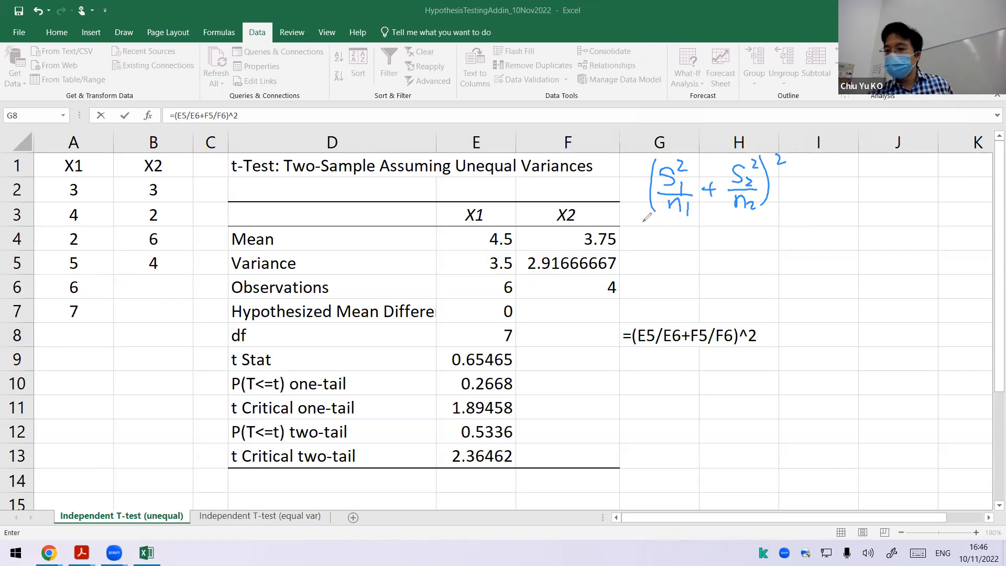
{"action": "left_click_drag", "start_coordinate": [630, 222], "coordinate": [794, 216]}
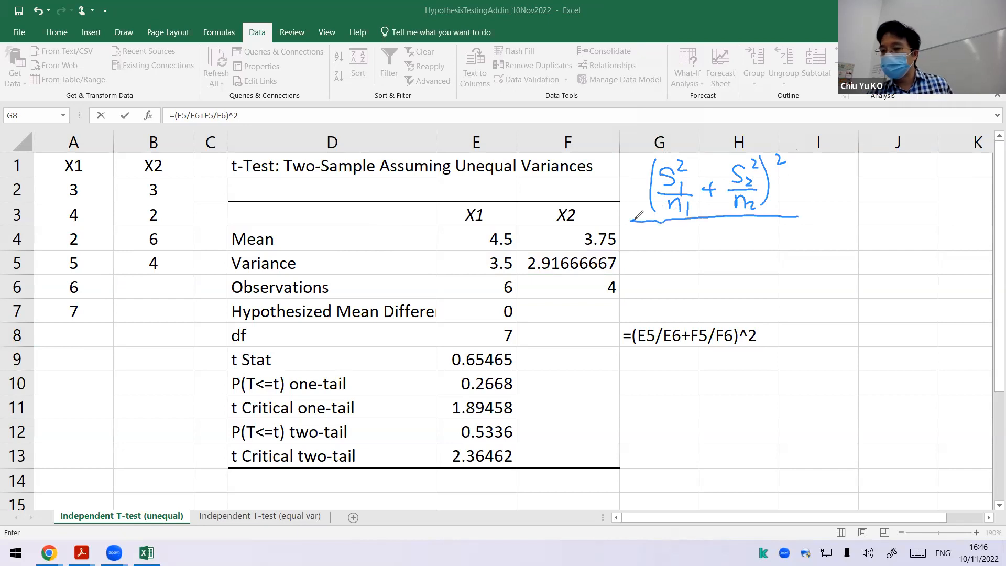
Step: Handwrite the first denominator term, 1/(n1−1) times (S1²/n1)², below the fraction bar
{"action": "left_click_drag", "start_coordinate": [701, 226], "coordinate": [687, 243]}
{"action": "left_click_drag", "start_coordinate": [703, 234], "coordinate": [703, 243]}
{"action": "left_click_drag", "start_coordinate": [682, 248], "coordinate": [710, 247]}
{"action": "mouse_move", "coordinate": [693, 268]}
{"action": "left_mouse_down"}
{"action": "mouse_move", "coordinate": [695, 258]}
{"action": "mouse_move", "coordinate": [703, 269]}
{"action": "left_mouse_up"}
{"action": "left_click_drag", "start_coordinate": [704, 225], "coordinate": [711, 230]}
{"action": "left_click_drag", "start_coordinate": [708, 264], "coordinate": [710, 273]}
{"action": "left_click_drag", "start_coordinate": [684, 228], "coordinate": [682, 271]}
{"action": "left_click_drag", "start_coordinate": [721, 225], "coordinate": [718, 272]}
{"action": "left_click_drag", "start_coordinate": [726, 228], "coordinate": [732, 236]}
{"action": "mouse_move", "coordinate": [652, 232]}
{"action": "left_mouse_down"}
{"action": "mouse_move", "coordinate": [651, 251]}
{"action": "mouse_move", "coordinate": [684, 253]}
{"action": "mouse_move", "coordinate": [648, 272]}
{"action": "left_mouse_up"}
{"action": "left_click", "coordinate": [631, 252]}
{"action": "mouse_move", "coordinate": [654, 259]}
{"action": "left_mouse_down"}
{"action": "mouse_move", "coordinate": [655, 272]}
{"action": "mouse_move", "coordinate": [668, 261]}
{"action": "left_mouse_up"}
{"action": "left_click_drag", "start_coordinate": [676, 251], "coordinate": [678, 268]}
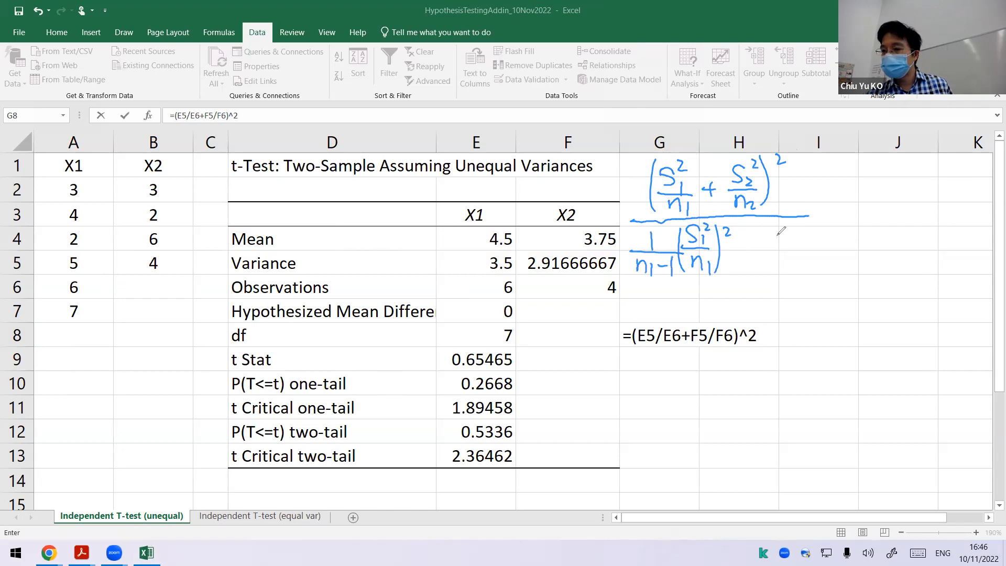
Step: Add the second handwritten denominator term, + 1/(n2−1) times (S2²/n2)², and extend the fraction bar over it
{"action": "left_click_drag", "start_coordinate": [733, 250], "coordinate": [747, 249]}
{"action": "left_click_drag", "start_coordinate": [741, 240], "coordinate": [741, 259]}
{"action": "left_click_drag", "start_coordinate": [773, 237], "coordinate": [773, 247]}
{"action": "mouse_move", "coordinate": [757, 249]}
{"action": "left_mouse_down"}
{"action": "mouse_move", "coordinate": [803, 248]}
{"action": "mouse_move", "coordinate": [776, 268]}
{"action": "mouse_move", "coordinate": [784, 271]}
{"action": "left_mouse_up"}
{"action": "left_click_drag", "start_coordinate": [786, 260], "coordinate": [801, 273]}
{"action": "left_click_drag", "start_coordinate": [826, 230], "coordinate": [815, 243]}
{"action": "mouse_move", "coordinate": [831, 237]}
{"action": "left_mouse_down"}
{"action": "mouse_move", "coordinate": [844, 250]}
{"action": "mouse_move", "coordinate": [831, 271]}
{"action": "left_mouse_up"}
{"action": "left_click_drag", "start_coordinate": [834, 262], "coordinate": [843, 271]}
{"action": "mouse_move", "coordinate": [831, 220]}
{"action": "left_mouse_down"}
{"action": "mouse_move", "coordinate": [839, 233]}
{"action": "mouse_move", "coordinate": [804, 272]}
{"action": "left_mouse_up"}
{"action": "left_click_drag", "start_coordinate": [845, 226], "coordinate": [845, 271]}
{"action": "mouse_move", "coordinate": [853, 226]}
{"action": "left_mouse_down"}
{"action": "mouse_move", "coordinate": [863, 235]}
{"action": "mouse_move", "coordinate": [806, 215]}
{"action": "left_mouse_up"}
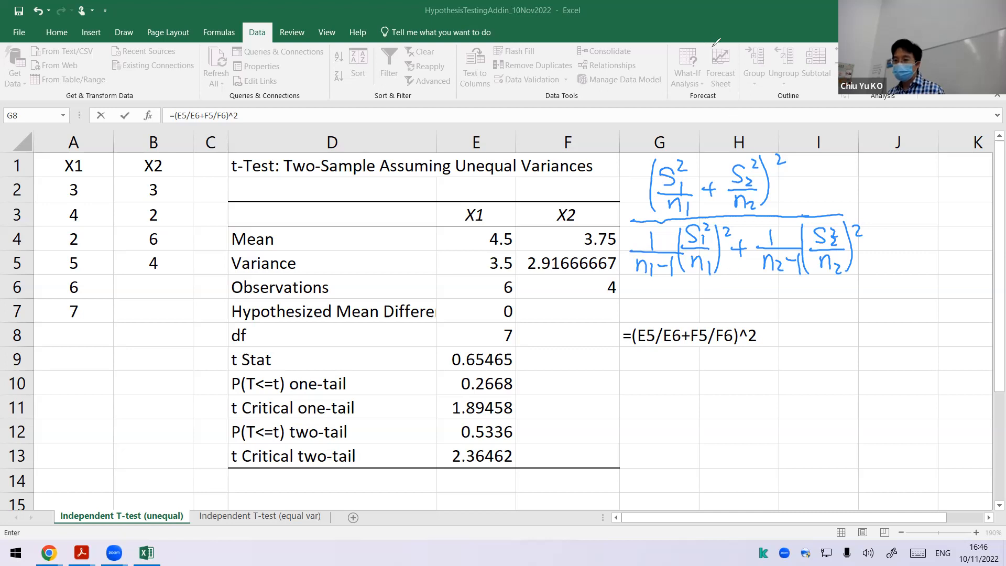
Step: Continue the G8 formula with the first denominator term /((E5/E6)^2/(E6-1)
{"action": "left_click", "coordinate": [753, 332]}
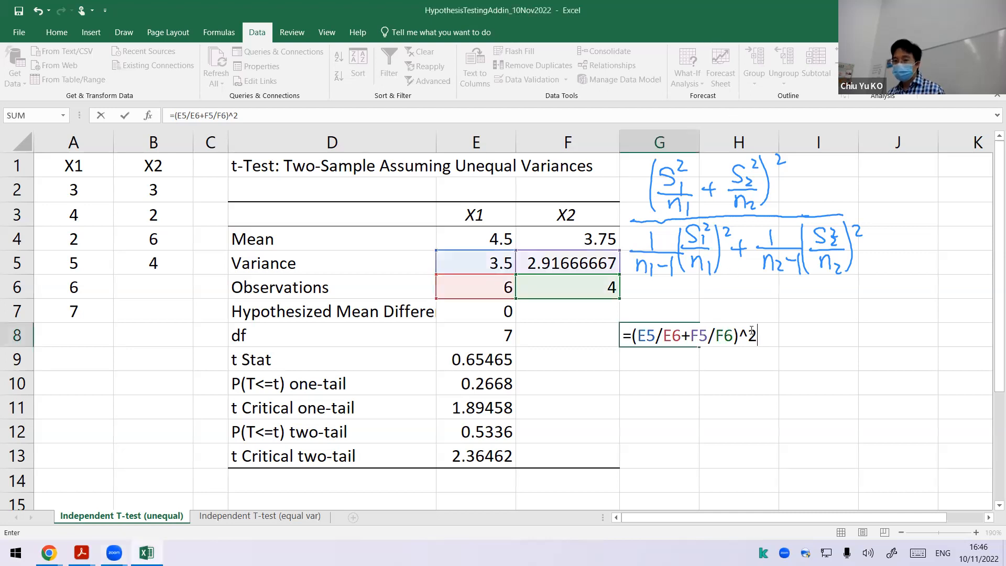
{"action": "type", "text": "/("}
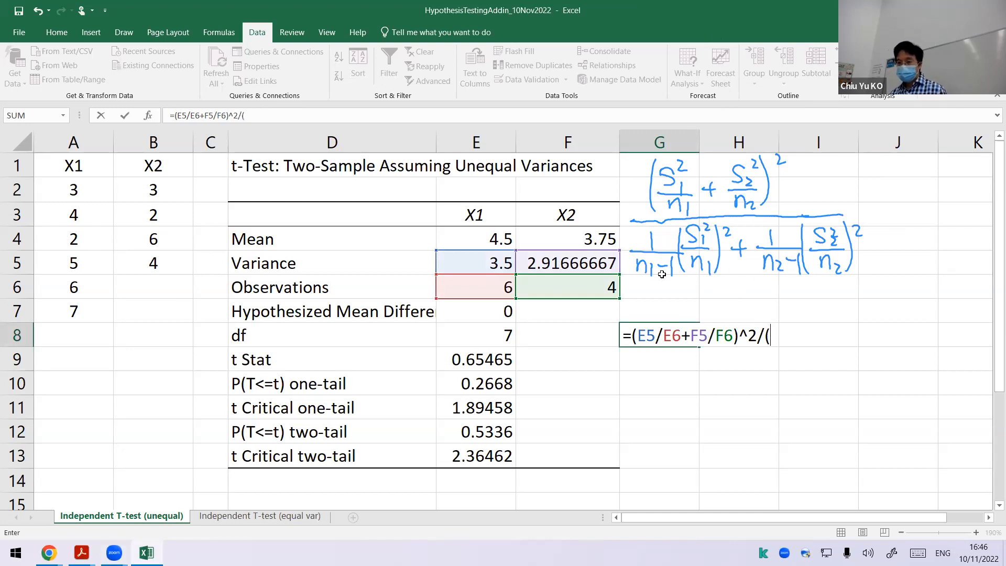
{"action": "type", "text": "("}
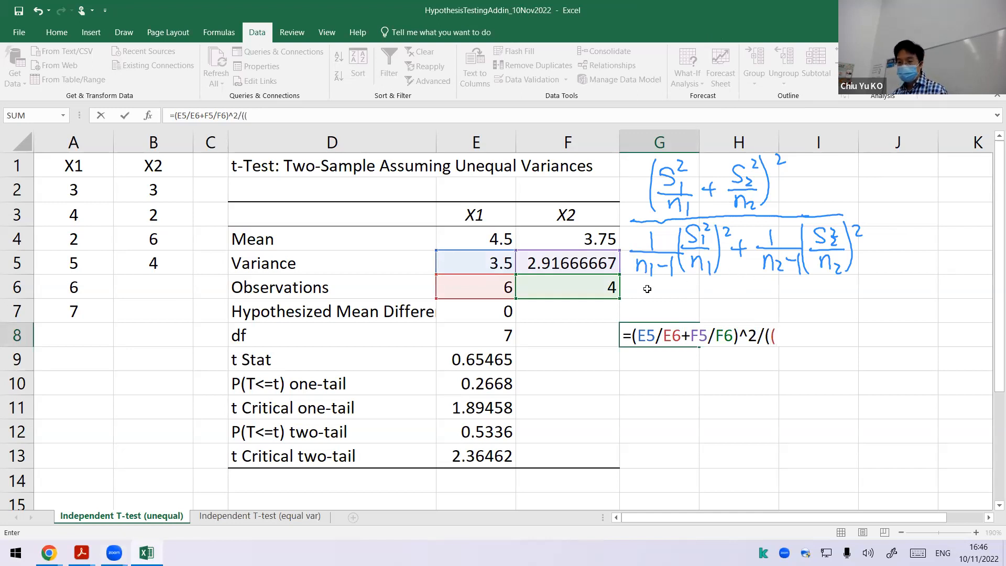
{"action": "left_click", "coordinate": [498, 263]}
{"action": "type", "text": "/"}
{"action": "left_click", "coordinate": [506, 293]}
{"action": "type", "text": ")^2/("}
{"action": "left_click", "coordinate": [494, 296]}
{"action": "type", "text": "-1)"}
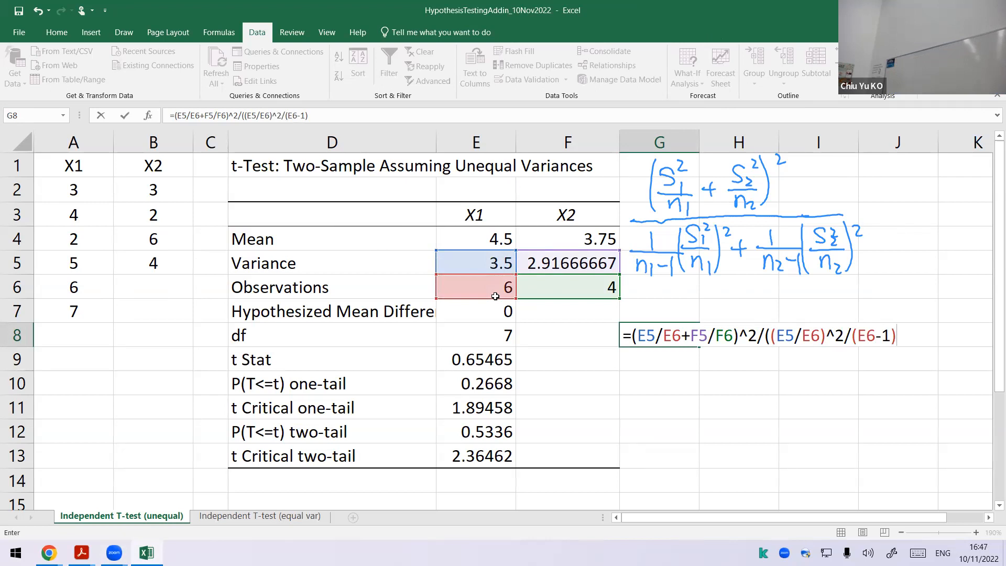
Step: Append the second denominator term +(F5/F6)^2/(F6-1)) to the G8 formula and enter it
{"action": "type", "text": "+"}
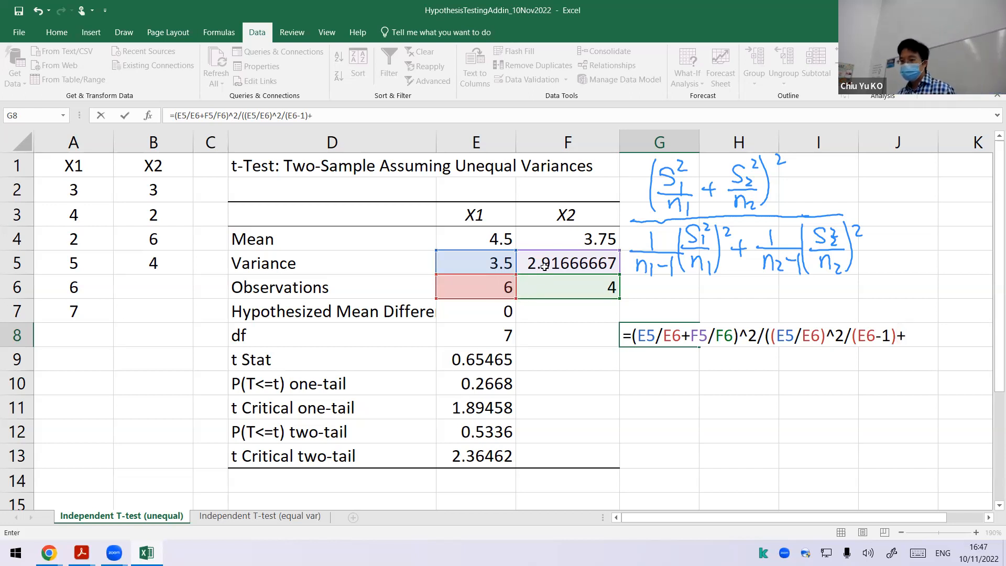
{"action": "type", "text": "("}
{"action": "left_click", "coordinate": [561, 259]}
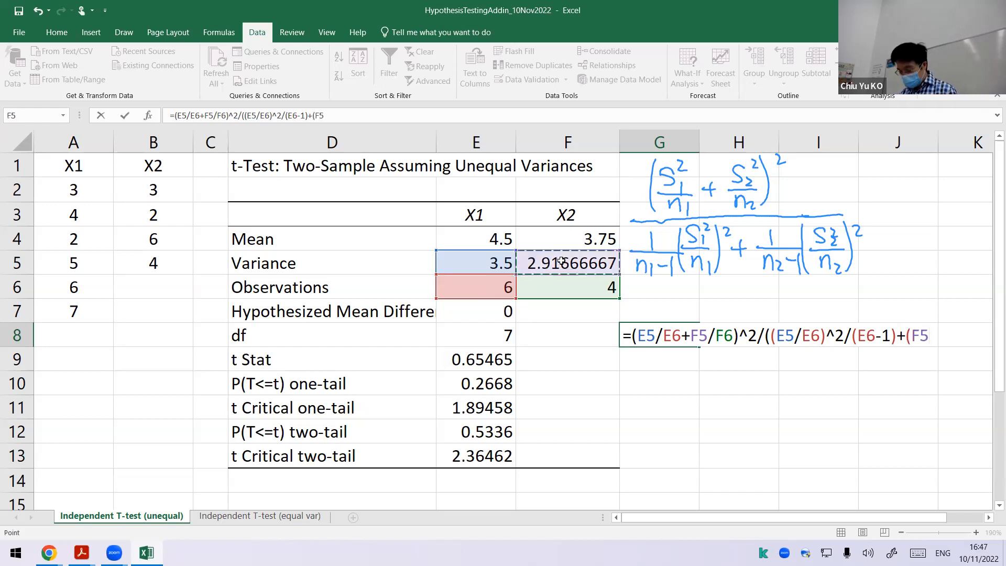
{"action": "type", "text": "/"}
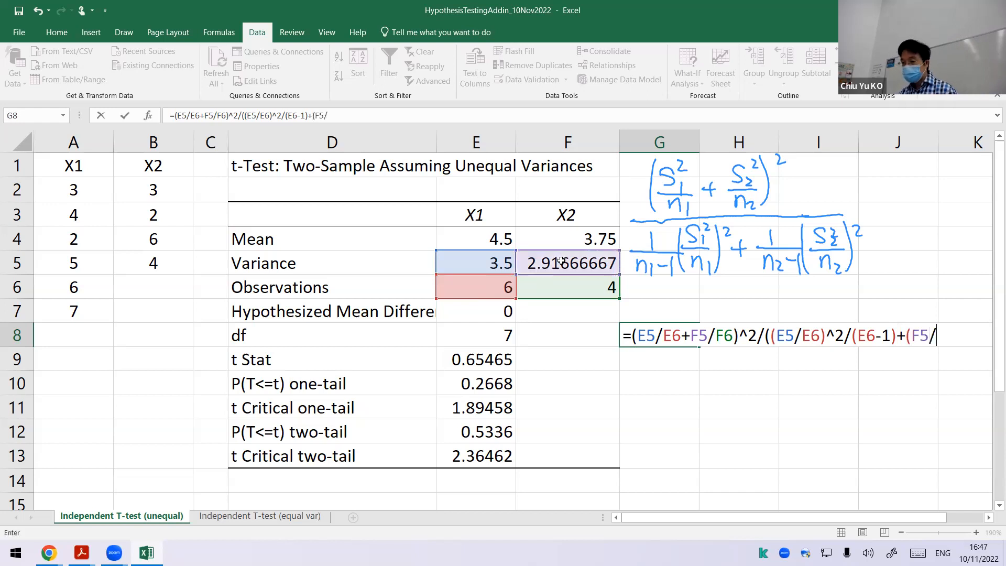
{"action": "left_click", "coordinate": [560, 293]}
{"action": "type", "text": ")"}
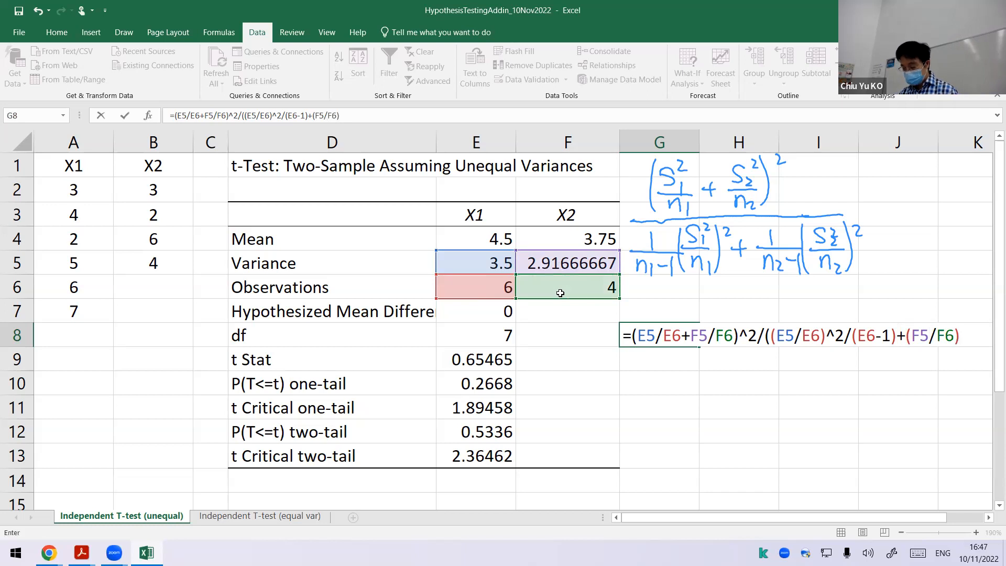
{"action": "type", "text": "^2/("}
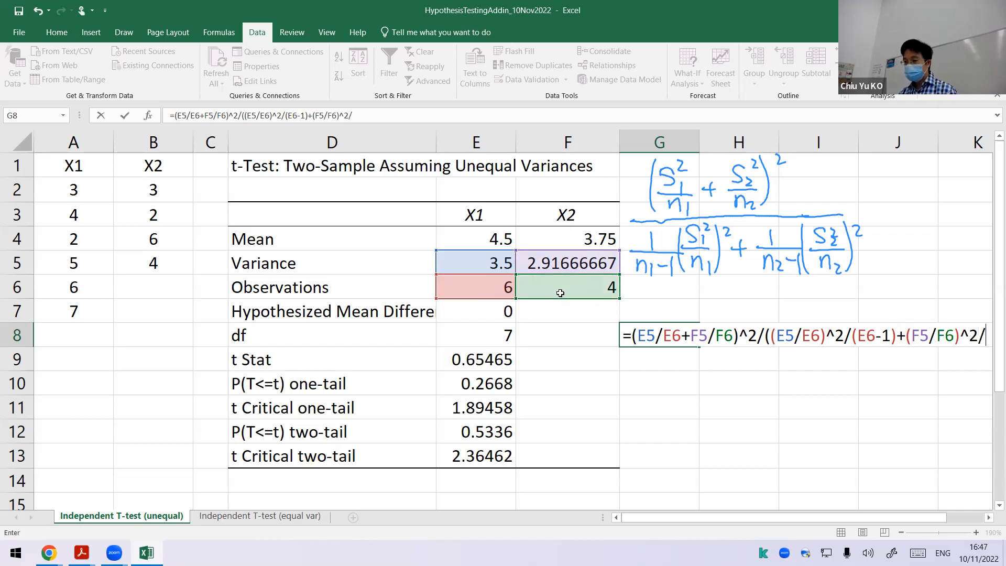
{"action": "left_click", "coordinate": [545, 278]}
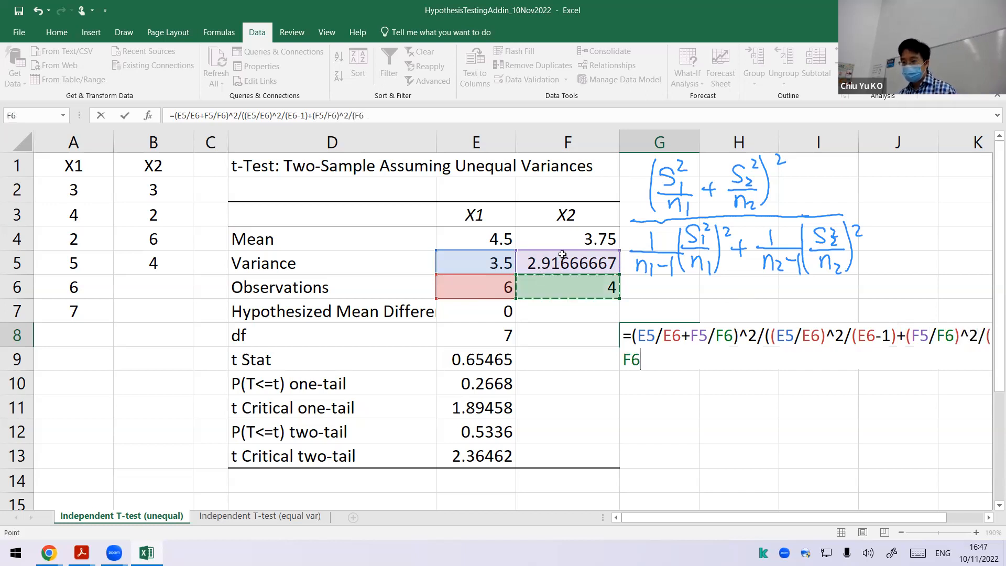
{"action": "type", "text": "-"}
{"action": "type", "text": "1))"}
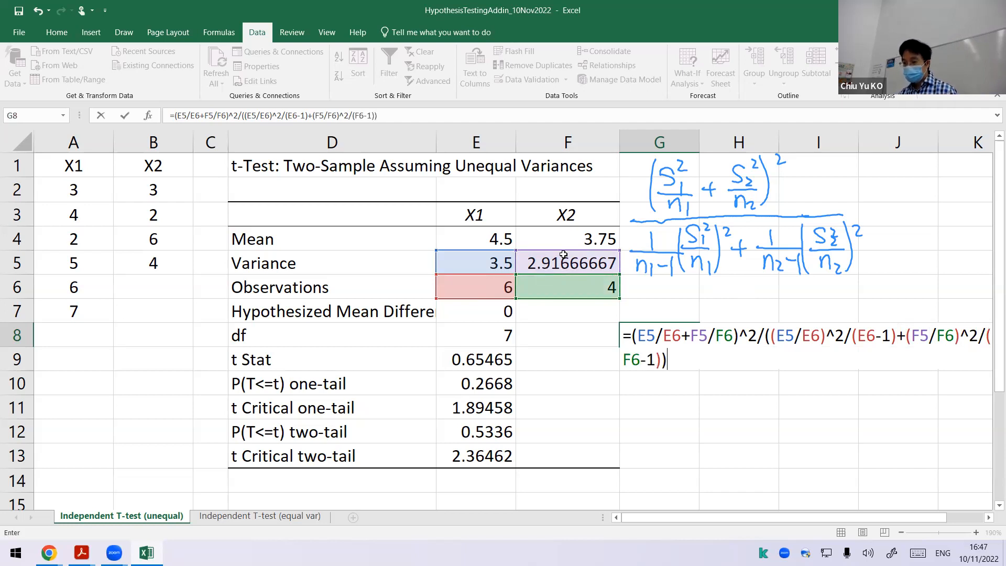
{"action": "key", "text": "Return"}
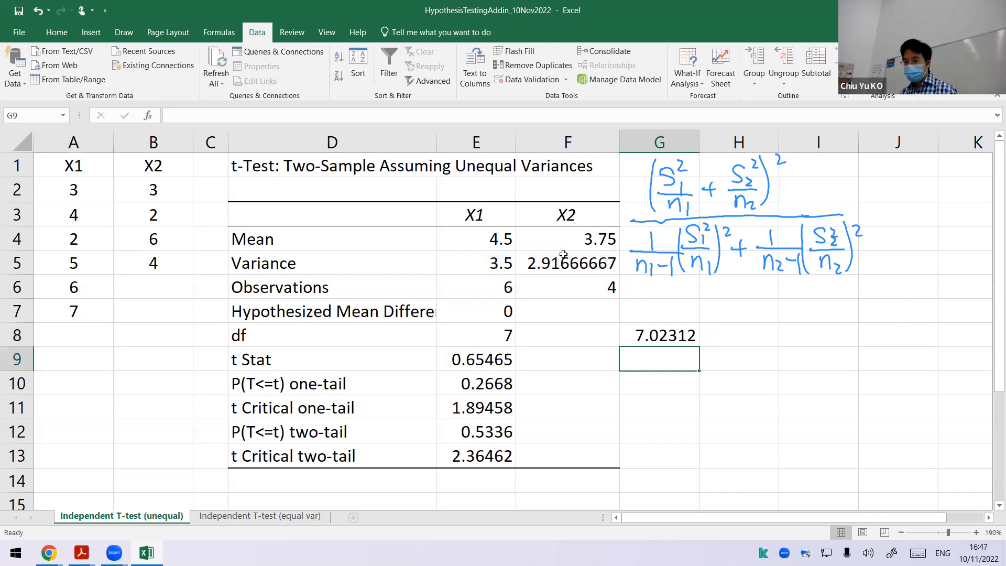
Step: Display G8's formula in H8 with FORMULATEXT and narrow column F so the whole formula text fits in view
{"action": "key", "text": "Up"}
{"action": "key", "text": "Right"}
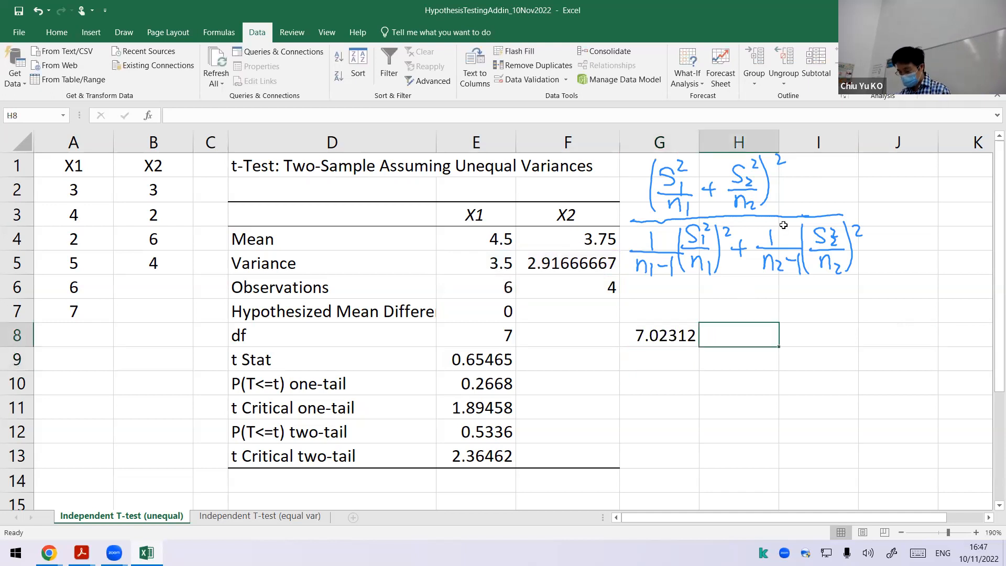
{"action": "type", "text": "=for"}
{"action": "key", "text": "Down"}
{"action": "key", "text": "Down"}
{"action": "key", "text": "Down"}
{"action": "key", "text": "Down"}
{"action": "key", "text": "Down"}
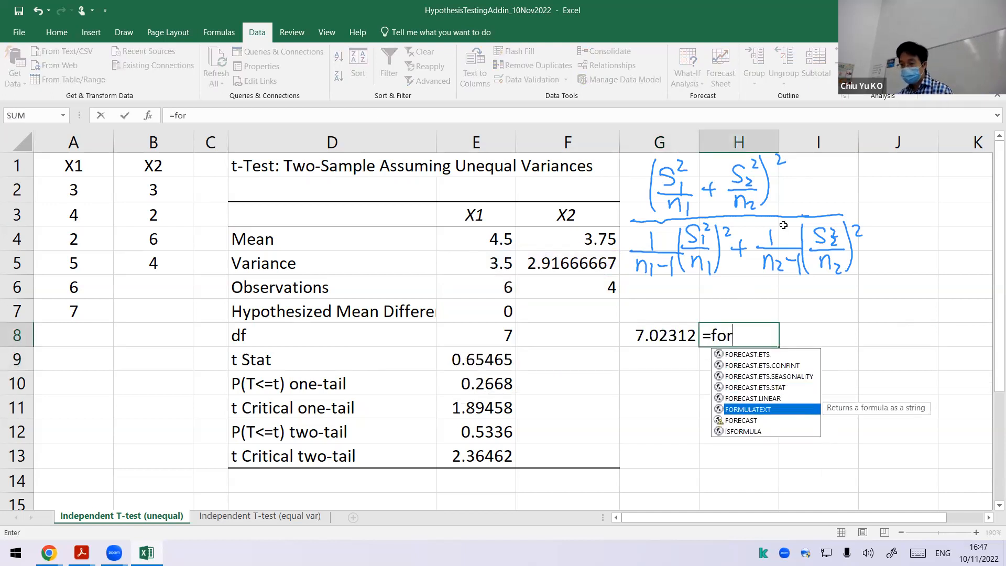
{"action": "key", "text": "Tab"}
{"action": "key", "text": "Left"}
{"action": "key", "text": "Return"}
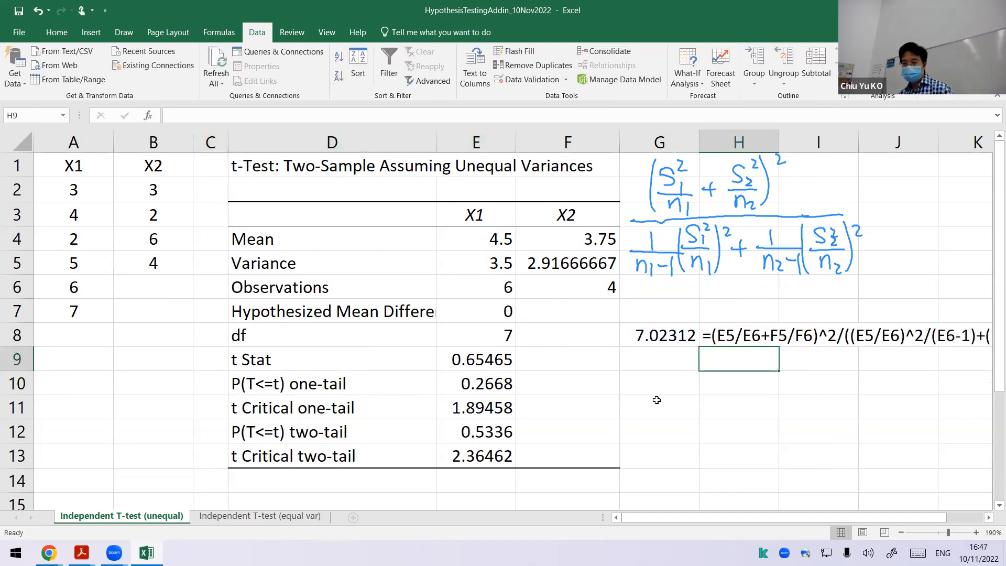
{"action": "left_click_drag", "start_coordinate": [823, 517], "coordinate": [856, 516]}
{"action": "left_click_drag", "start_coordinate": [539, 150], "coordinate": [497, 147]}
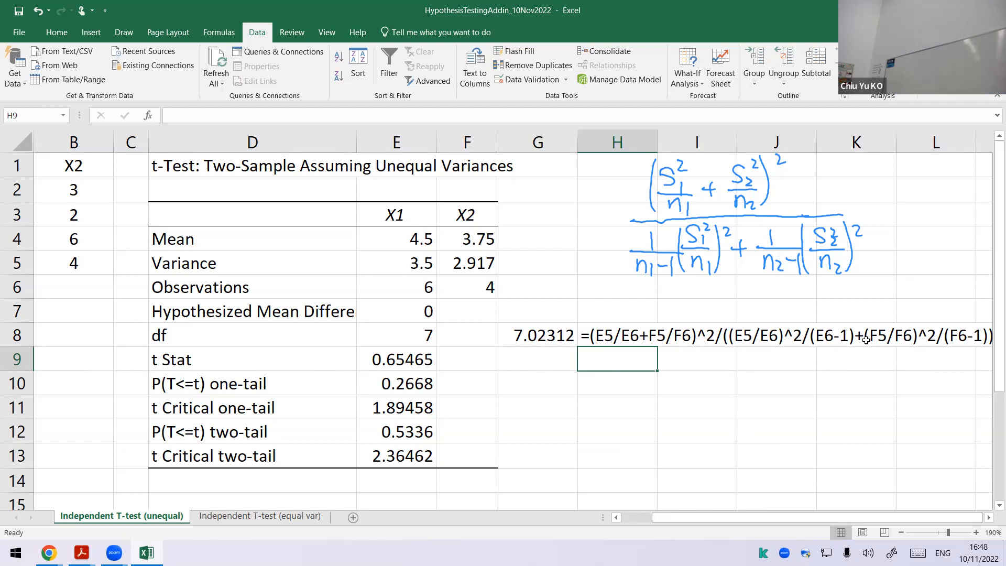
Step: In G9, begin the t-statistic formula with the mean difference over a square root: =(E4-F4)/sqrt(
{"action": "key", "text": "Up"}
{"action": "key", "text": "Left"}
{"action": "key", "text": "Down"}
{"action": "type", "text": "="}
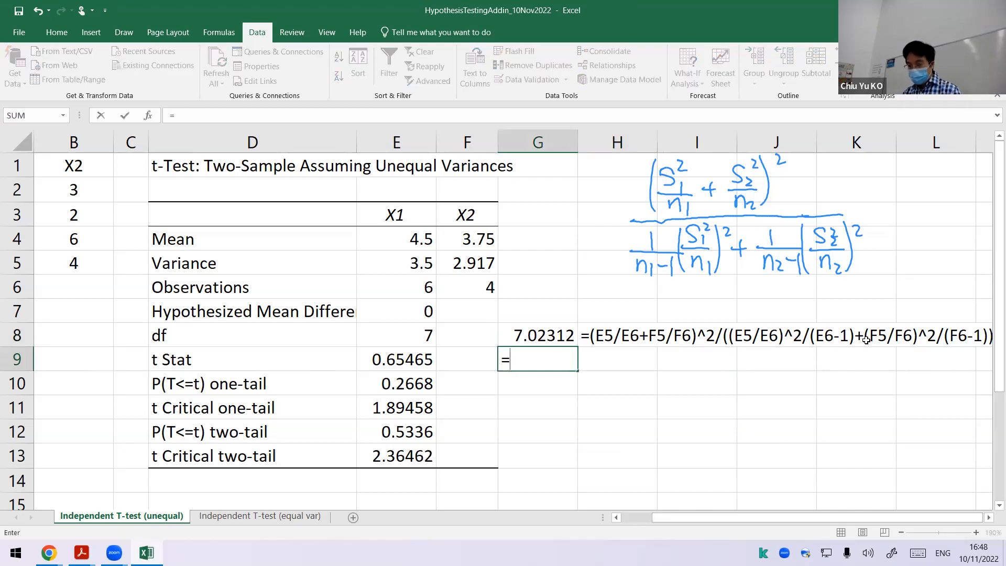
{"action": "type", "text": "("}
{"action": "key", "text": "Up"}
{"action": "key", "text": "Up"}
{"action": "key", "text": "Up"}
{"action": "key", "text": "Up"}
{"action": "key", "text": "Up"}
{"action": "key", "text": "Left"}
{"action": "key", "text": "Left"}
{"action": "type", "text": "-"}
{"action": "key", "text": "Up"}
{"action": "key", "text": "Up"}
{"action": "key", "text": "Up"}
{"action": "key", "text": "Up"}
{"action": "key", "text": "Up"}
{"action": "key", "text": "Left"}
{"action": "type", "text": ")/sqrt("}
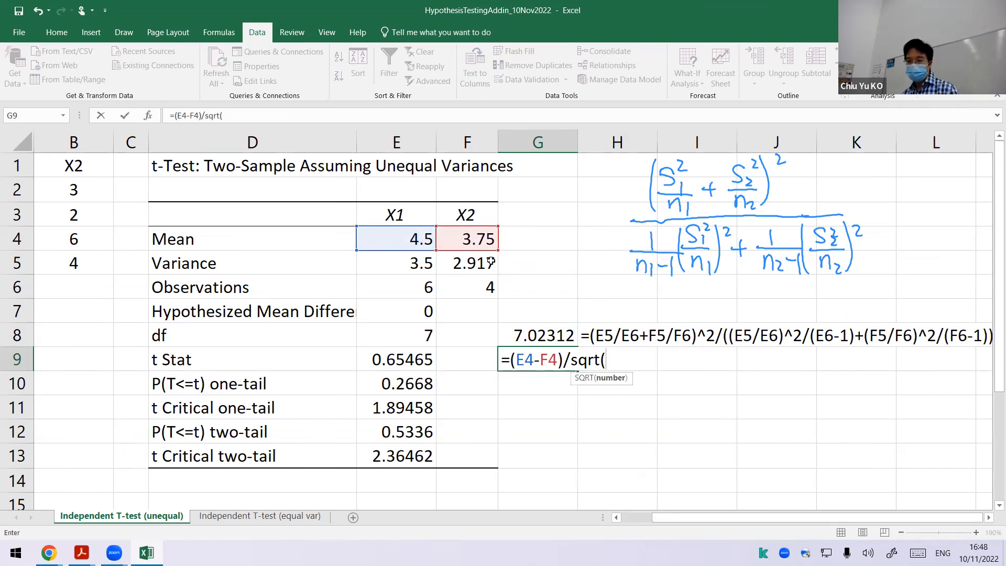
Step: Complete the square-root argument of the G9 formula with E5/E6+F5/F6 and close the parenthesis
{"action": "left_click", "coordinate": [414, 262]}
{"action": "type", "text": "/"}
{"action": "key", "text": "Up"}
{"action": "key", "text": "Up"}
{"action": "key", "text": "Up"}
{"action": "key", "text": "Up"}
{"action": "key", "text": "Left"}
{"action": "key", "text": "Down"}
{"action": "key", "text": "Left"}
{"action": "type", "text": "+"}
{"action": "key", "text": "Up"}
{"action": "key", "text": "Up"}
{"action": "key", "text": "Up"}
{"action": "key", "text": "Up"}
{"action": "key", "text": "Left"}
{"action": "type", "text": "/"}
{"action": "key", "text": "Up"}
{"action": "key", "text": "Left"}
{"action": "key", "text": "Up"}
{"action": "key", "text": "Up"}
{"action": "type", "text": ")"}
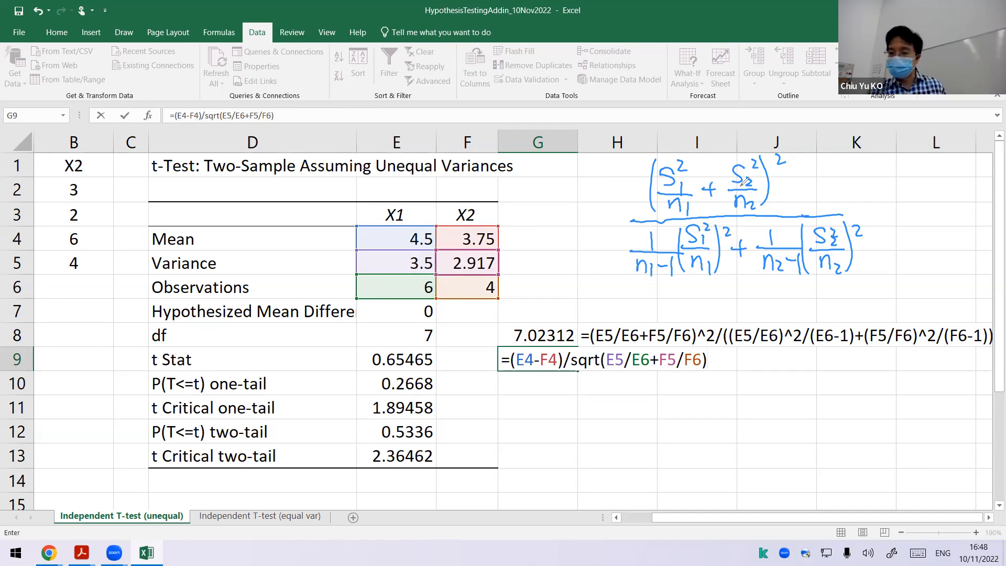
Step: Handwrite the t-statistic numerator X̄1 − X̄2 below the formula and underline E4-F4 in G9
{"action": "mouse_move", "coordinate": [721, 398]}
{"action": "left_mouse_down"}
{"action": "mouse_move", "coordinate": [744, 419]}
{"action": "mouse_move", "coordinate": [730, 422]}
{"action": "left_mouse_up"}
{"action": "left_click_drag", "start_coordinate": [754, 411], "coordinate": [755, 429]}
{"action": "left_click_drag", "start_coordinate": [720, 392], "coordinate": [787, 408]}
{"action": "mouse_move", "coordinate": [811, 390]}
{"action": "left_mouse_down"}
{"action": "mouse_move", "coordinate": [835, 419]}
{"action": "mouse_move", "coordinate": [812, 420]}
{"action": "left_mouse_up"}
{"action": "left_click_drag", "start_coordinate": [833, 406], "coordinate": [849, 428]}
{"action": "left_click_drag", "start_coordinate": [813, 386], "coordinate": [842, 385]}
{"action": "left_click_drag", "start_coordinate": [516, 371], "coordinate": [556, 373]}
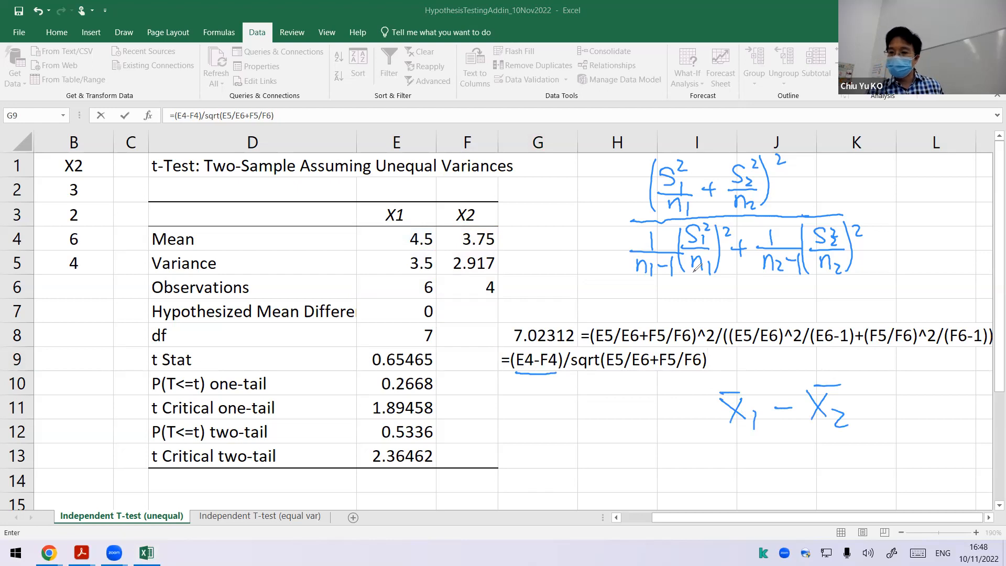
Step: Underline the sqrt term in red and handwrite the matching denominator √(S1²/n1 + S2²/n2) under a fraction bar
{"action": "left_click_drag", "start_coordinate": [577, 372], "coordinate": [697, 368]}
{"action": "left_click_drag", "start_coordinate": [708, 429], "coordinate": [740, 429]}
{"action": "left_click_drag", "start_coordinate": [802, 434], "coordinate": [868, 433]}
{"action": "mouse_move", "coordinate": [722, 461]}
{"action": "left_mouse_down"}
{"action": "mouse_move", "coordinate": [730, 472]}
{"action": "mouse_move", "coordinate": [780, 442]}
{"action": "mouse_move", "coordinate": [878, 443]}
{"action": "left_mouse_up"}
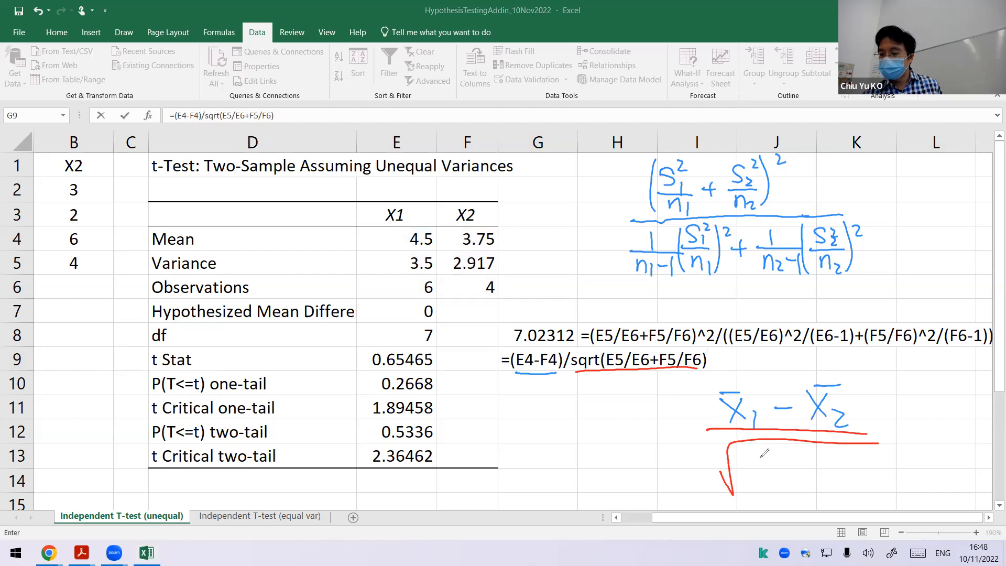
{"action": "left_click_drag", "start_coordinate": [766, 449], "coordinate": [749, 462]}
{"action": "mouse_move", "coordinate": [775, 443]}
{"action": "left_mouse_down"}
{"action": "mouse_move", "coordinate": [783, 451]}
{"action": "mouse_move", "coordinate": [766, 468]}
{"action": "left_mouse_up"}
{"action": "mouse_move", "coordinate": [748, 468]}
{"action": "left_mouse_down"}
{"action": "mouse_move", "coordinate": [788, 468]}
{"action": "mouse_move", "coordinate": [771, 478]}
{"action": "mouse_move", "coordinate": [775, 491]}
{"action": "left_mouse_up"}
{"action": "mouse_move", "coordinate": [781, 481]}
{"action": "left_mouse_down"}
{"action": "mouse_move", "coordinate": [783, 496]}
{"action": "mouse_move", "coordinate": [817, 466]}
{"action": "left_mouse_up"}
{"action": "mouse_move", "coordinate": [812, 461]}
{"action": "left_mouse_down"}
{"action": "mouse_move", "coordinate": [811, 477]}
{"action": "mouse_move", "coordinate": [852, 471]}
{"action": "mouse_move", "coordinate": [865, 457]}
{"action": "mouse_move", "coordinate": [840, 477]}
{"action": "mouse_move", "coordinate": [871, 473]}
{"action": "left_mouse_up"}
{"action": "left_click", "coordinate": [857, 448]}
{"action": "left_click_drag", "start_coordinate": [842, 482], "coordinate": [854, 492]}
{"action": "left_click_drag", "start_coordinate": [857, 480], "coordinate": [870, 491]}
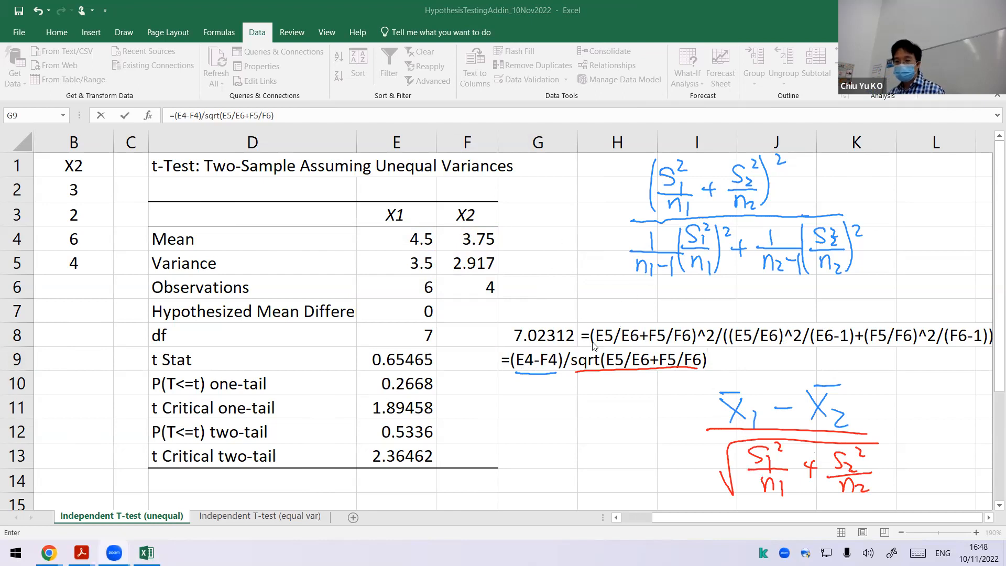
Step: Enter the t-statistic formula in G9 and reselect that cell
{"action": "double_click", "coordinate": [571, 357]}
{"action": "key", "text": "Return"}
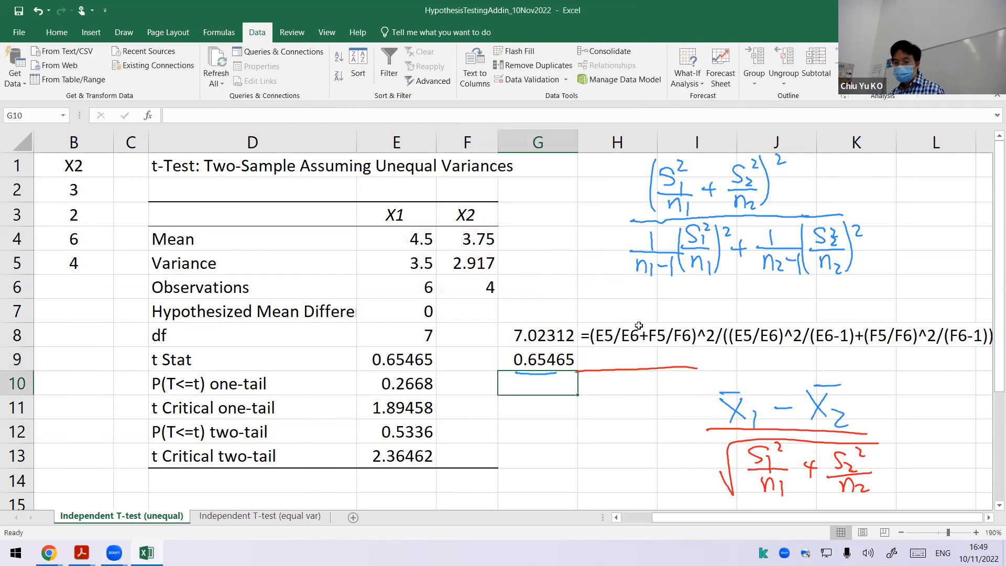
{"action": "left_click", "coordinate": [553, 363]}
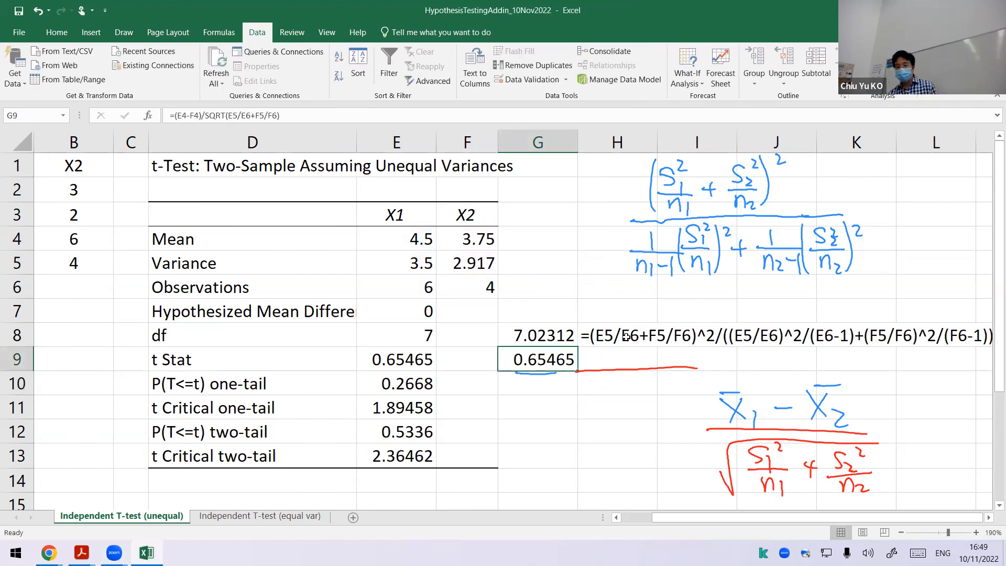
Step: Copy the formula-text display from H8 down to H9 so it documents the t-statistic formula in G9
{"action": "left_click", "coordinate": [608, 346]}
{"action": "left_click_drag", "start_coordinate": [658, 346], "coordinate": [652, 367]}
{"action": "left_click", "coordinate": [598, 412]}
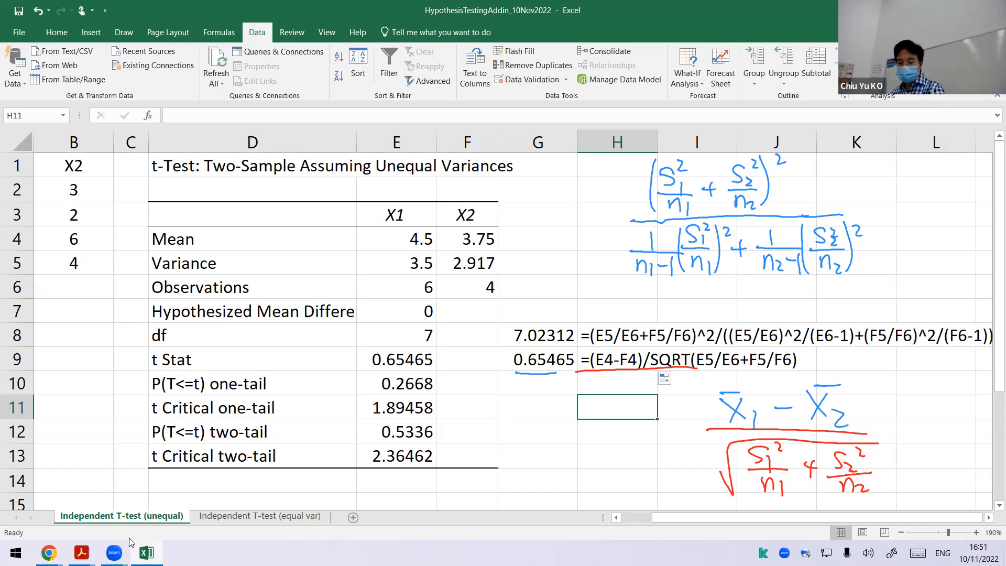
Step: Check the unequal-variance t-test slide in 6-HypothesisTesting.pdf, then return to the Excel workbook and clear the handwritten annotations
{"action": "left_click", "coordinate": [81, 552]}
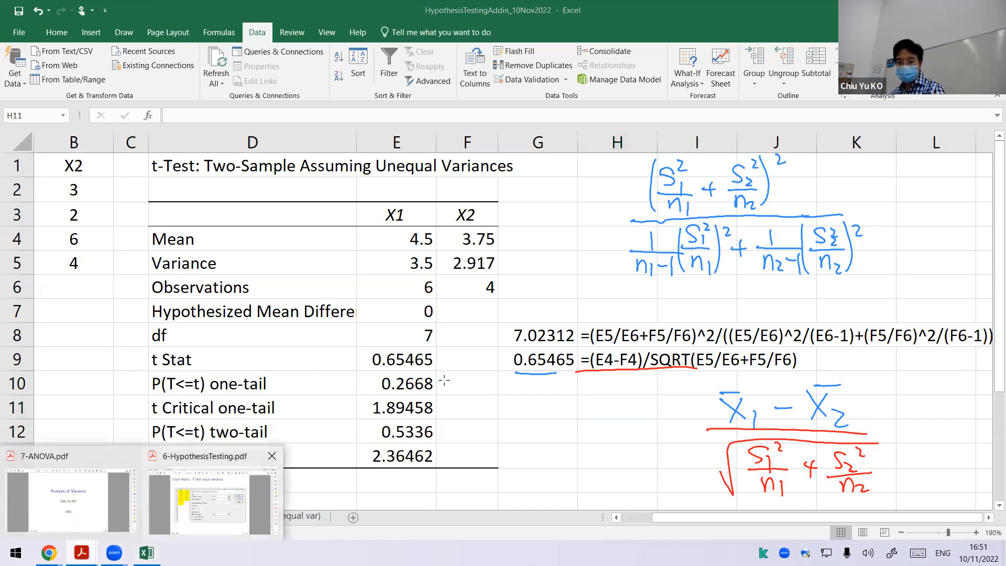
{"action": "scroll", "coordinate": [445, 383], "scroll_direction": "down", "scroll_amount": 2}
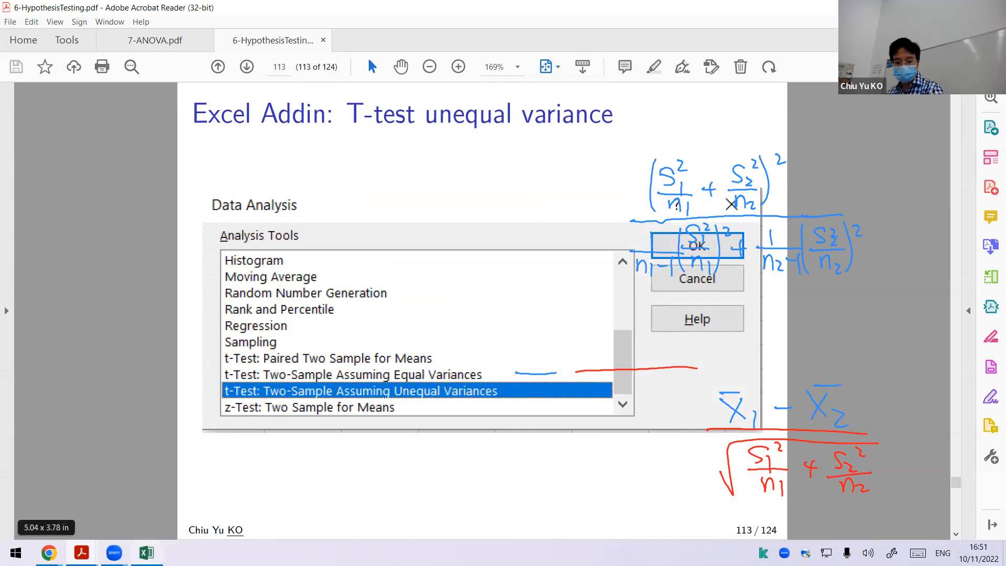
{"action": "left_click", "coordinate": [147, 552]}
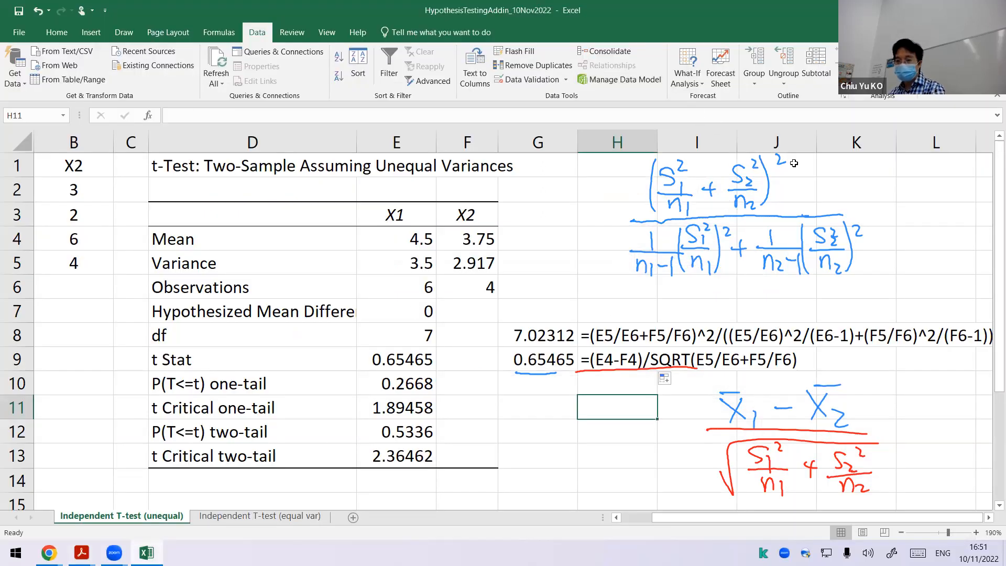
{"action": "left_click", "coordinate": [569, 69]}
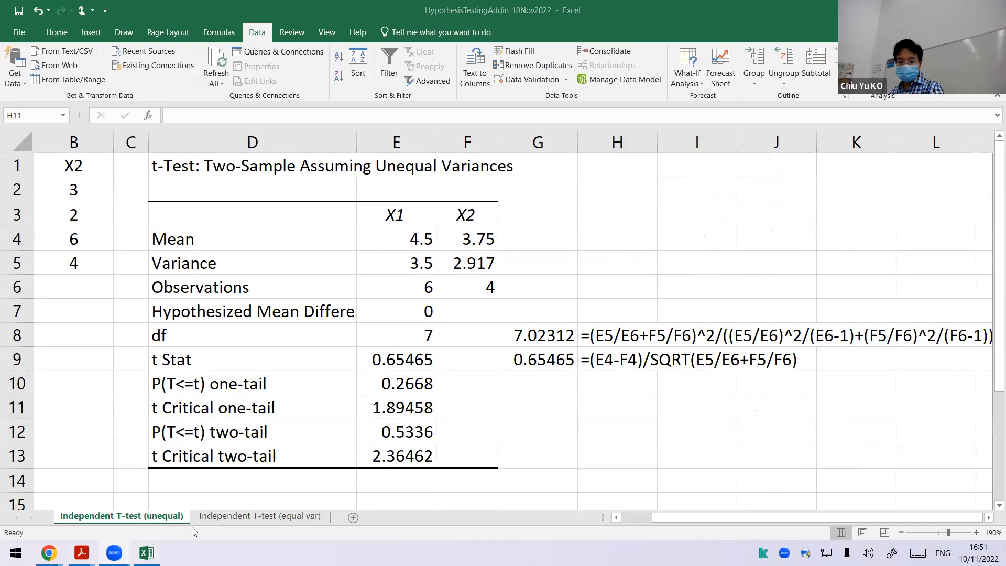
Step: Add a new worksheet and name it Pair T
{"action": "left_click", "coordinate": [349, 519]}
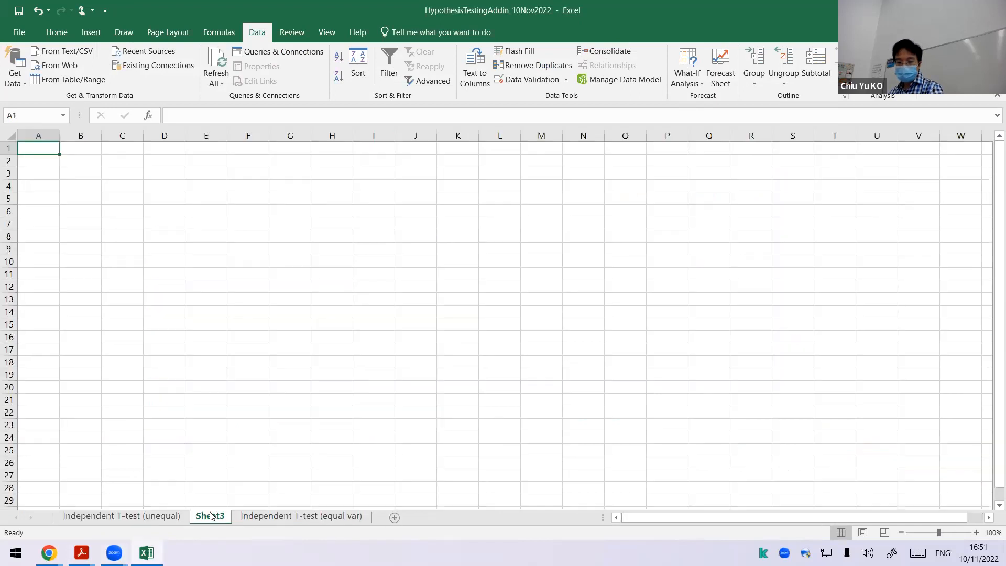
{"action": "key", "text": "alt+h"}
{"action": "type", "text": "orpA"}
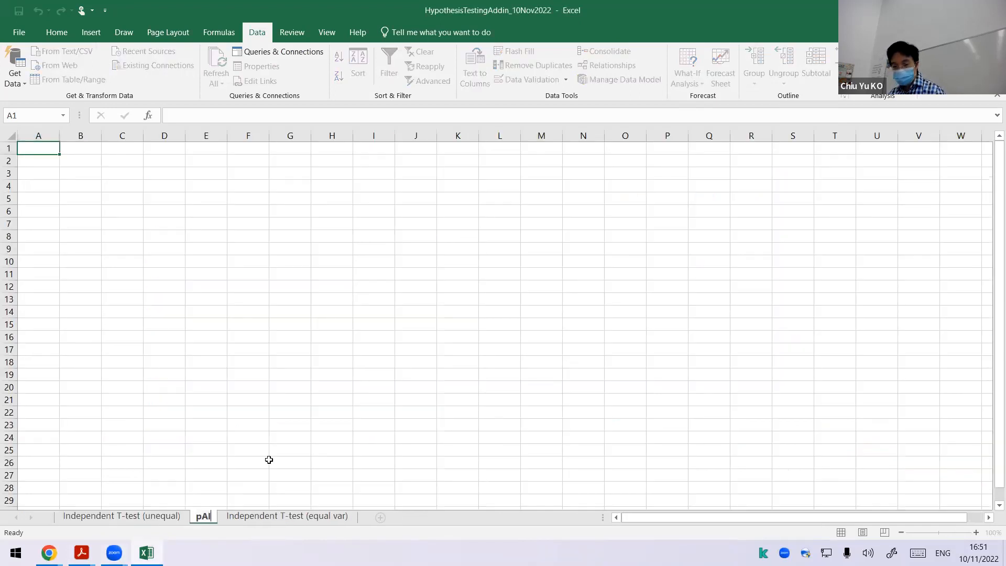
{"action": "key", "text": "BackSpace"}
{"action": "key", "text": "BackSpace"}
{"action": "type", "text": "Pair T"}
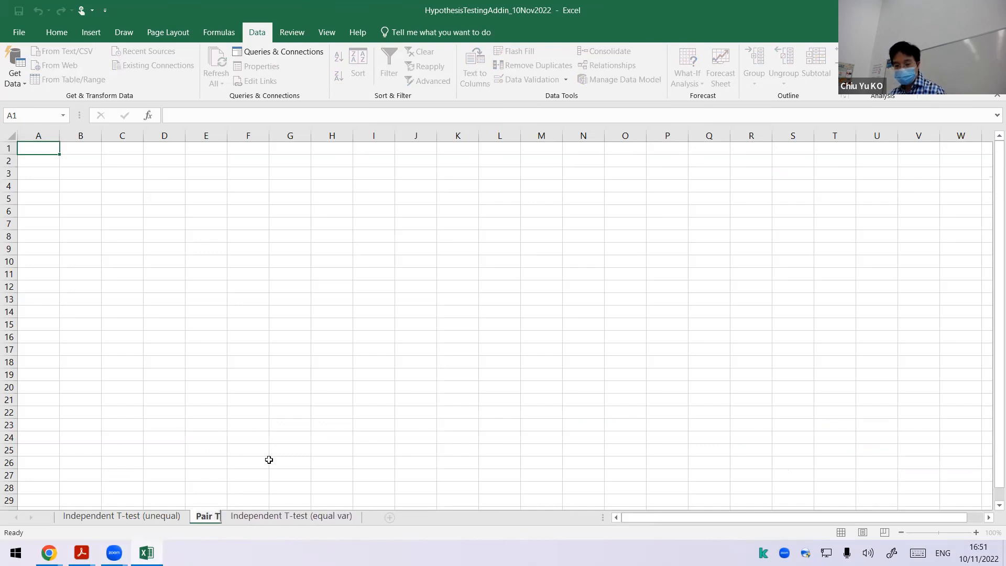
{"action": "key", "text": "Return"}
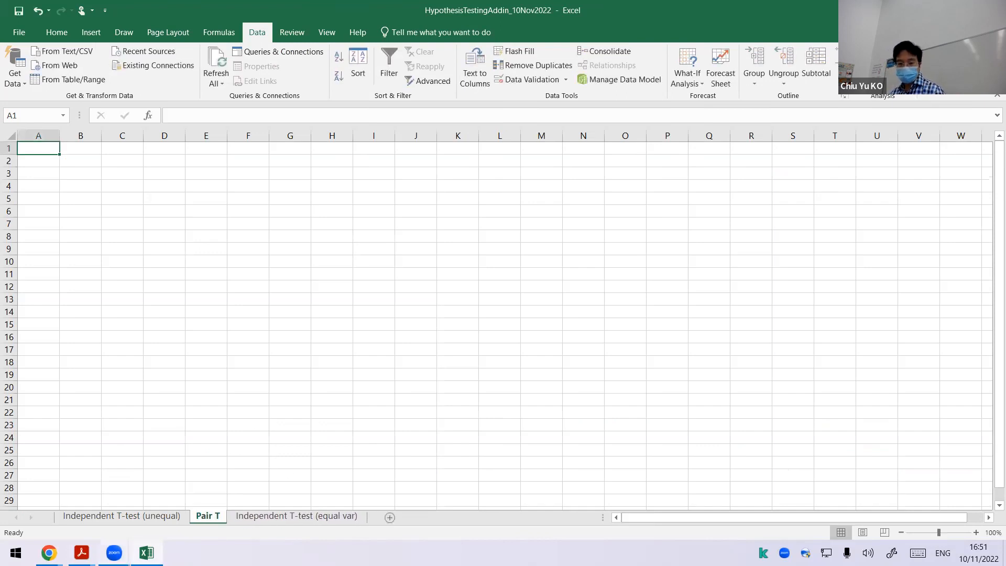
Step: Bring up the paired t-test example on page 119 of 6-HypothesisTesting.pdf and place a smaller, zoomed-in Excel window beside its data
{"action": "mouse_move", "coordinate": [82, 553]}
{"action": "left_click", "coordinate": [209, 511]}
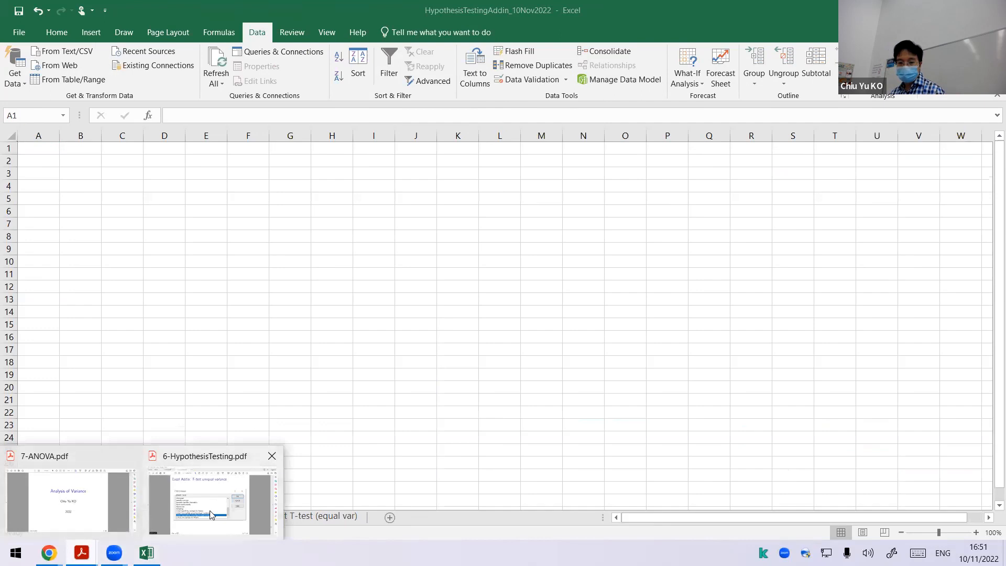
{"action": "scroll", "coordinate": [337, 420], "scroll_direction": "down", "scroll_amount": 2}
{"action": "scroll", "coordinate": [336, 420], "scroll_direction": "down", "scroll_amount": 4}
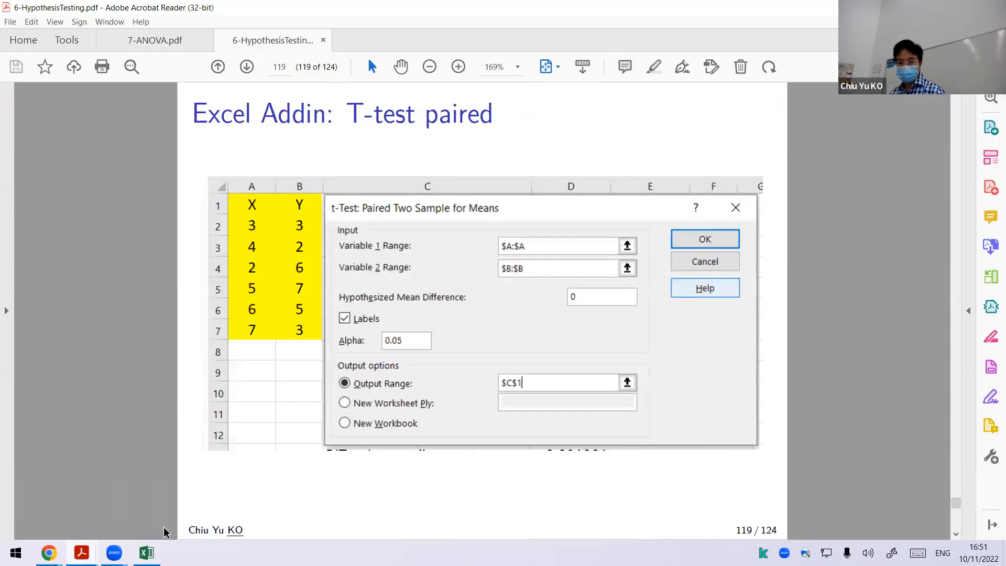
{"action": "left_click", "coordinate": [146, 553]}
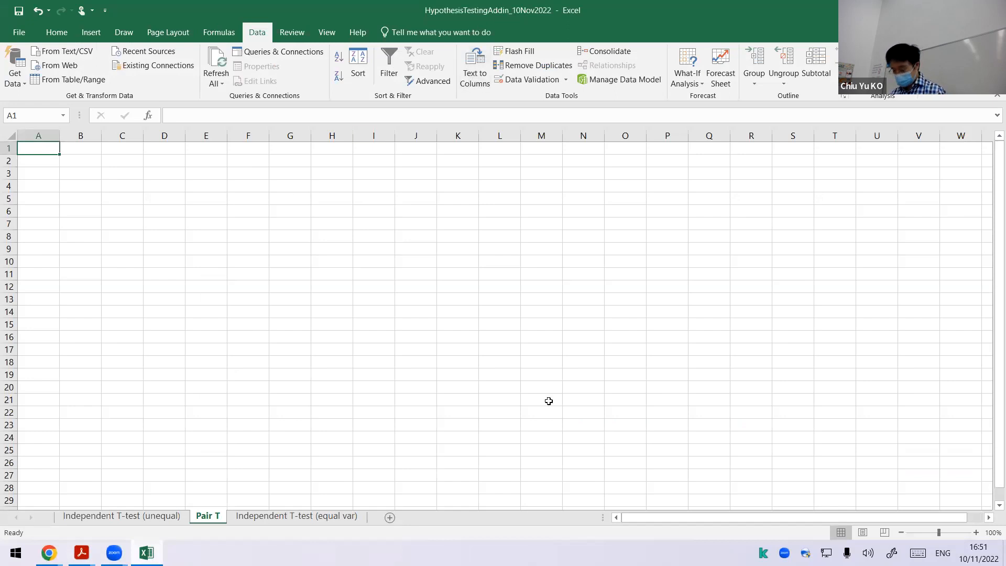
{"action": "key", "text": "super+Down"}
{"action": "scroll", "coordinate": [560, 335], "scroll_direction": "up", "scroll_amount": 6}
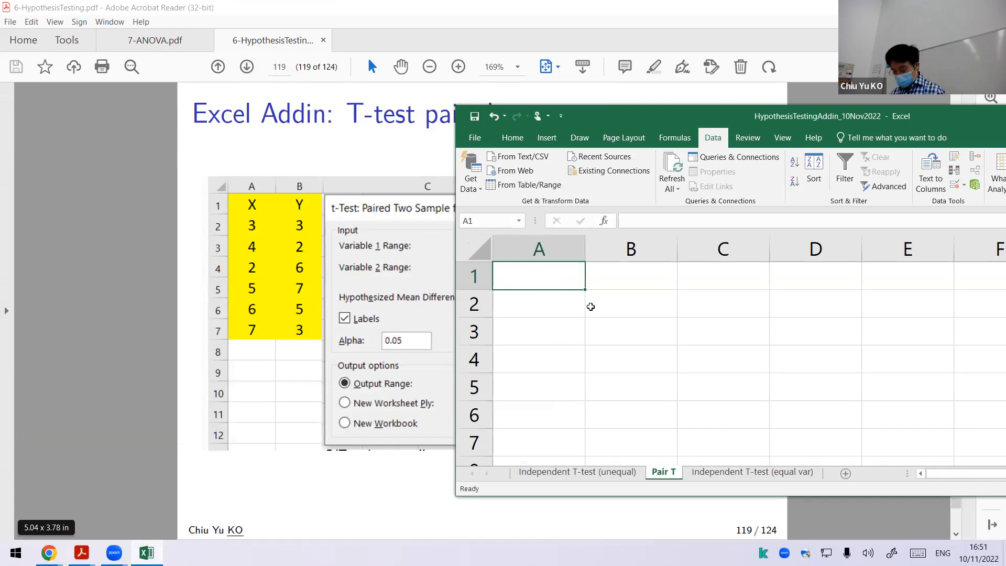
Step: Enter the column headers X1 in A1 and X2 in B1 of the Pair T sheet
{"action": "type", "text": "X1"}
{"action": "key", "text": "Tab"}
{"action": "type", "text": "X2"}
{"action": "key", "text": "Down"}
{"action": "key", "text": "Left"}
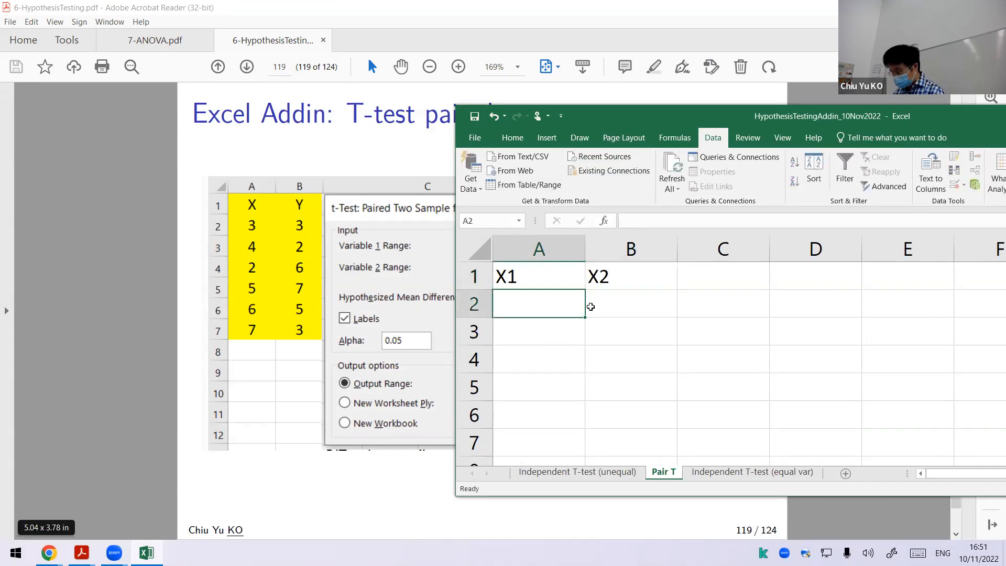
Step: Fill the X1 column in A2:A7 with the values 3, 4, 2, 5, 6 and 7
{"action": "type", "text": "3"}
{"action": "key", "text": "Return"}
{"action": "type", "text": "4"}
{"action": "key", "text": "Return"}
{"action": "type", "text": "2"}
{"action": "key", "text": "Return"}
{"action": "type", "text": "5"}
{"action": "key", "text": "Return"}
{"action": "type", "text": "6"}
{"action": "key", "text": "Return"}
{"action": "type", "text": "7"}
{"action": "key", "text": "Return"}
{"action": "key", "text": "Up"}
{"action": "key", "text": "Up"}
{"action": "key", "text": "Up"}
{"action": "key", "text": "Up"}
{"action": "key", "text": "Up"}
{"action": "key", "text": "Up"}
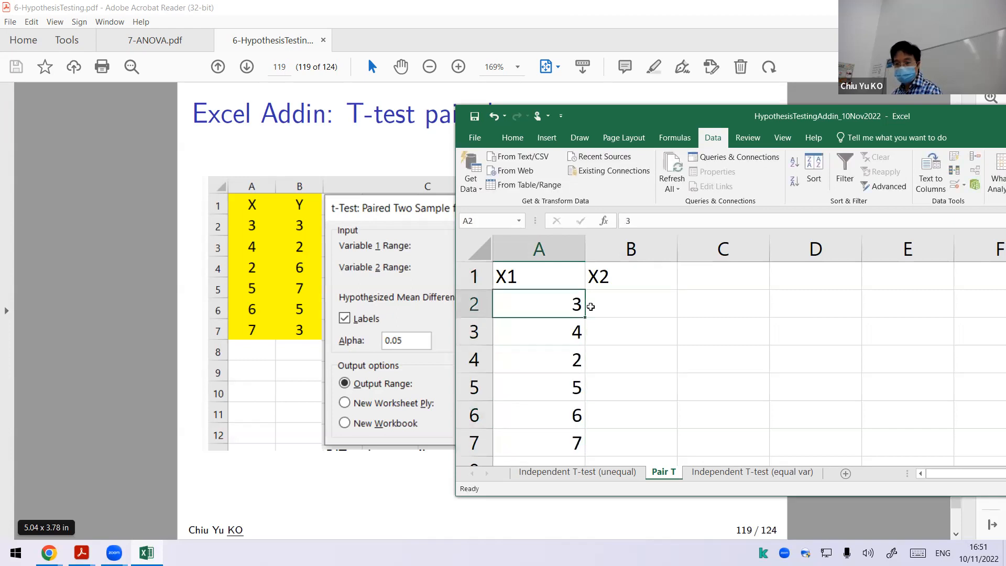
Step: Fill the X2 column in B2:B7 with the values 3, 2, 6, 7, 5 and 3
{"action": "key", "text": "Right"}
{"action": "type", "text": "3 2 6"}
{"action": "key", "text": "Return"}
{"action": "type", "text": "7"}
{"action": "key", "text": "Return"}
{"action": "type", "text": "5"}
{"action": "key", "text": "Return"}
{"action": "type", "text": "3"}
{"action": "key", "text": "Return"}
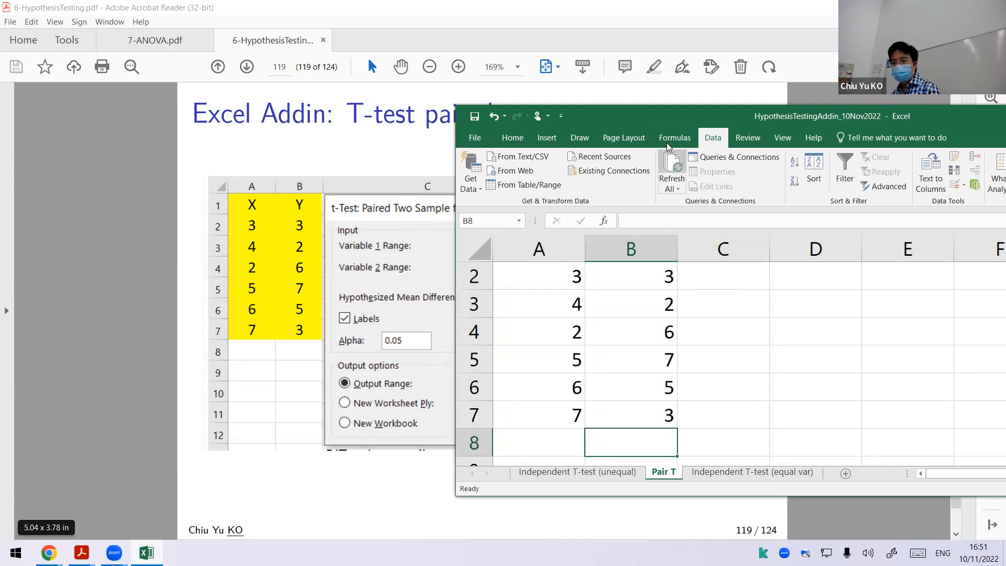
Step: Maximize the Excel window and center the contents of columns A and B
{"action": "double_click", "coordinate": [662, 122]}
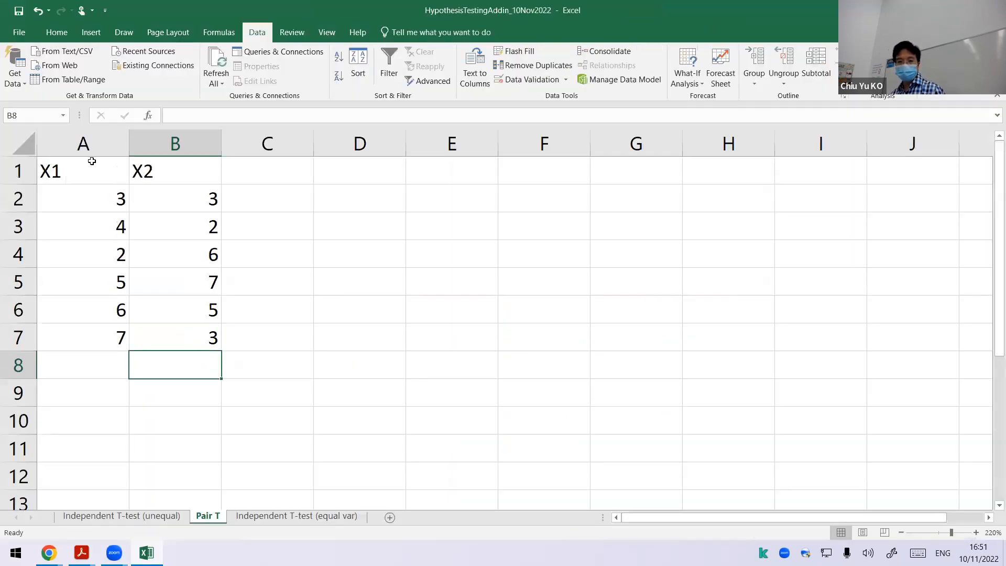
{"action": "left_click_drag", "start_coordinate": [84, 144], "coordinate": [177, 149]}
{"action": "left_click", "coordinate": [58, 33]}
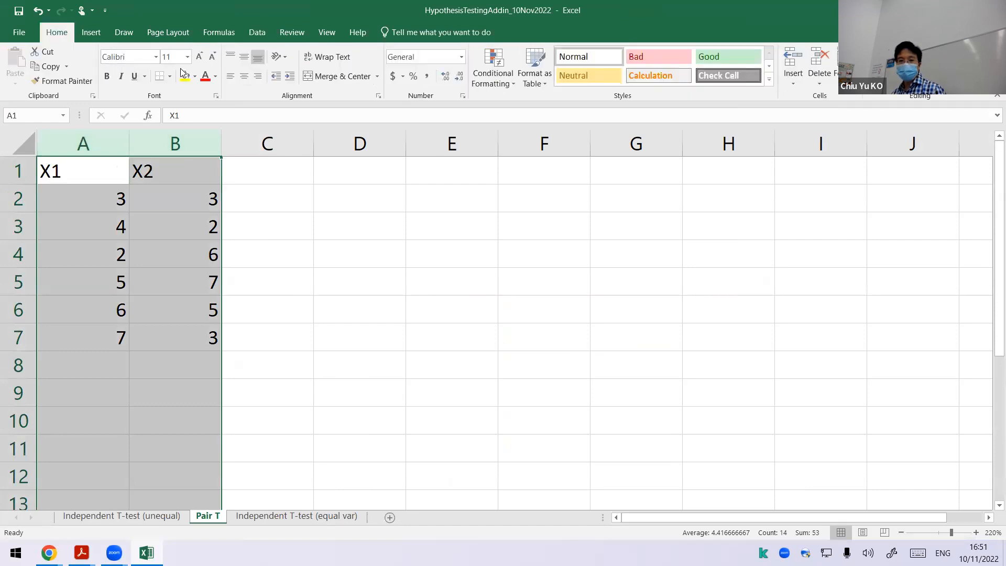
{"action": "left_click", "coordinate": [244, 73]}
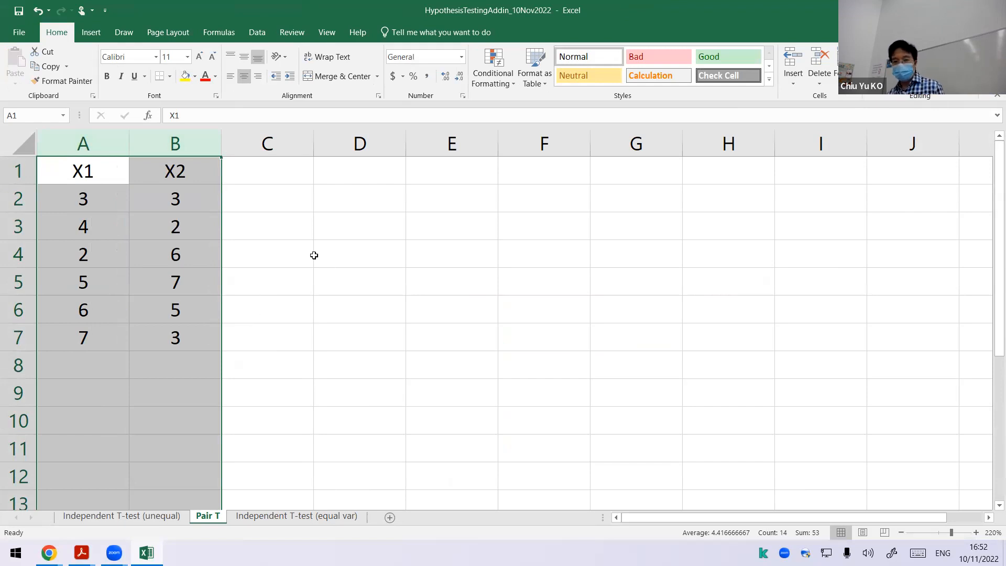
Step: Narrow column C to a thin spacer beside the data and select D3
{"action": "left_click", "coordinate": [308, 142]}
{"action": "left_click_drag", "start_coordinate": [308, 142], "coordinate": [256, 141]}
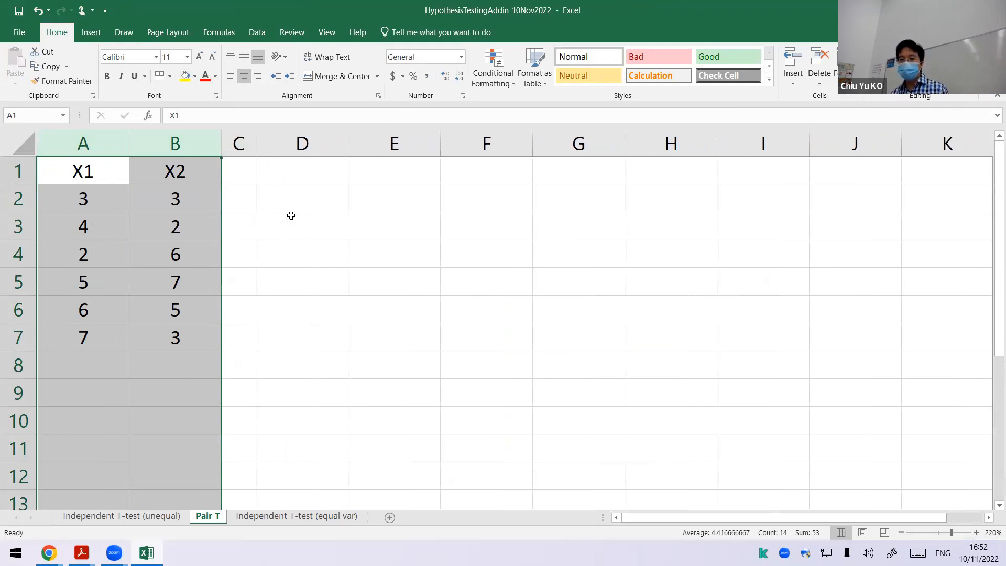
{"action": "left_click", "coordinate": [292, 215]}
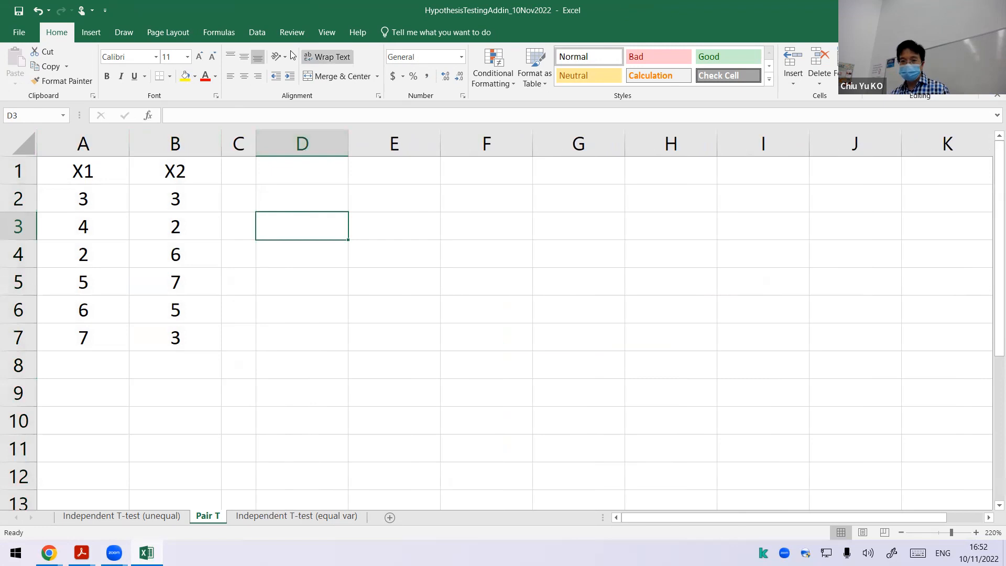
Step: Start the Data Analysis tool t-Test: Paired Two Sample for Means
{"action": "left_click", "coordinate": [257, 32]}
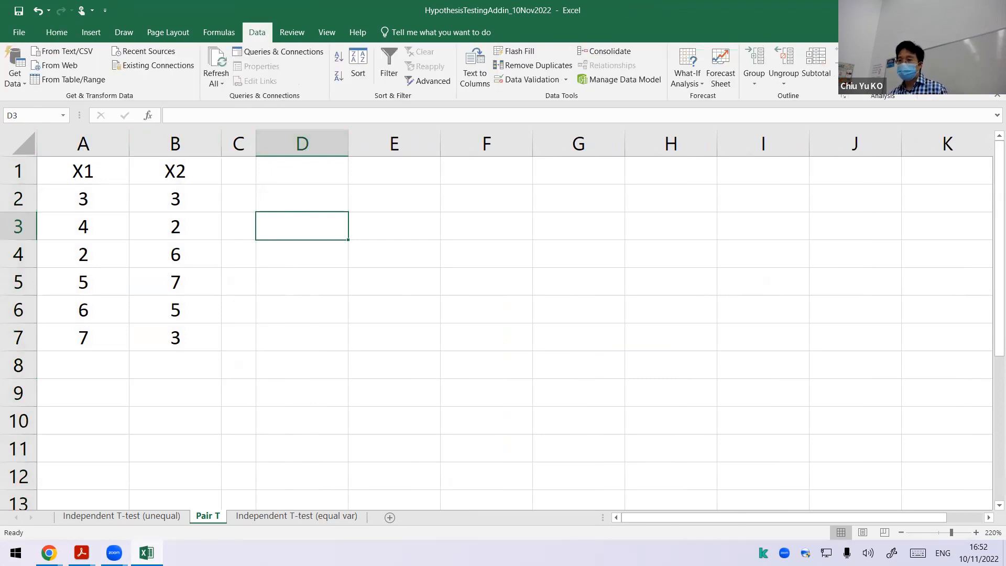
{"action": "left_click", "coordinate": [881, 52]}
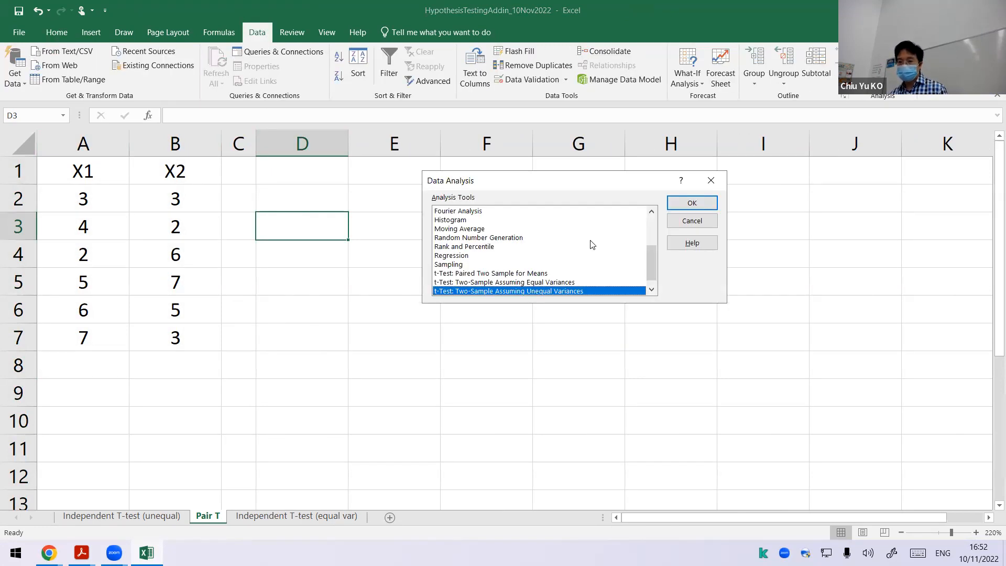
{"action": "scroll", "coordinate": [548, 280], "scroll_direction": "down", "scroll_amount": 1}
{"action": "left_click", "coordinate": [539, 265]}
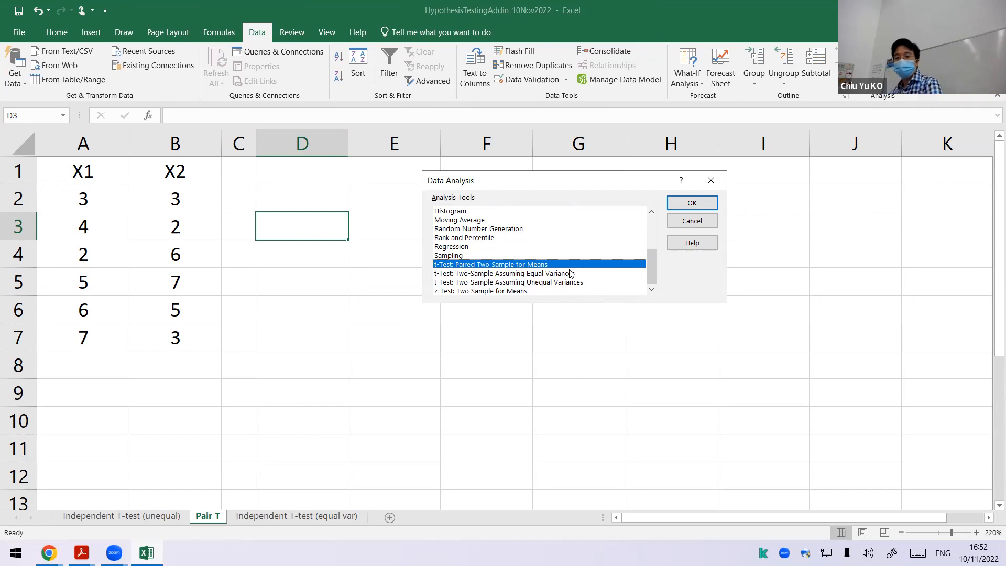
{"action": "left_click", "coordinate": [683, 203]}
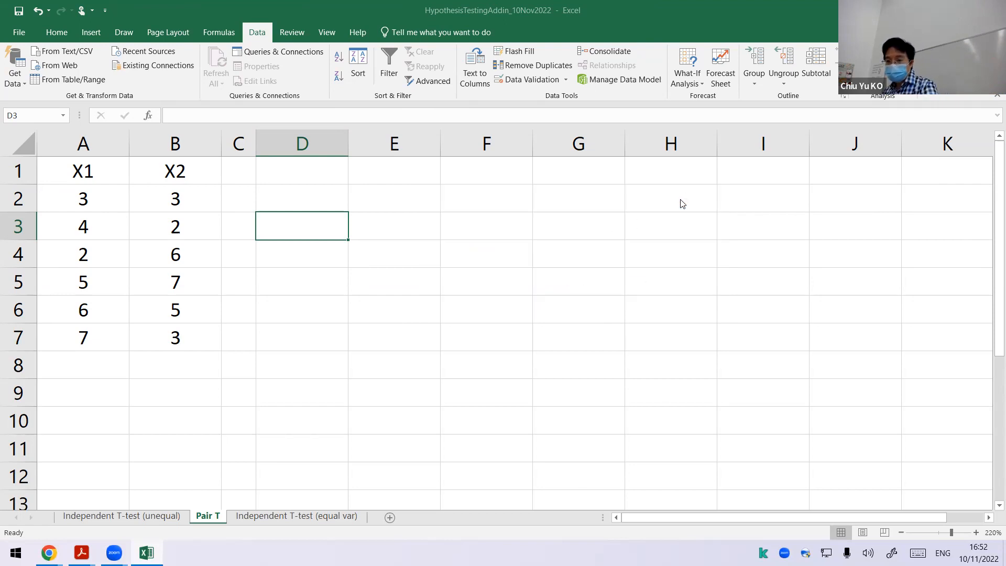
Step: Set the paired t-test's Variable 1 Range to column A ($A:$A) and Variable 2 Range to column B ($B:$B)
{"action": "left_click", "coordinate": [295, 158]}
{"action": "left_click", "coordinate": [69, 141]}
{"action": "left_click", "coordinate": [729, 169]}
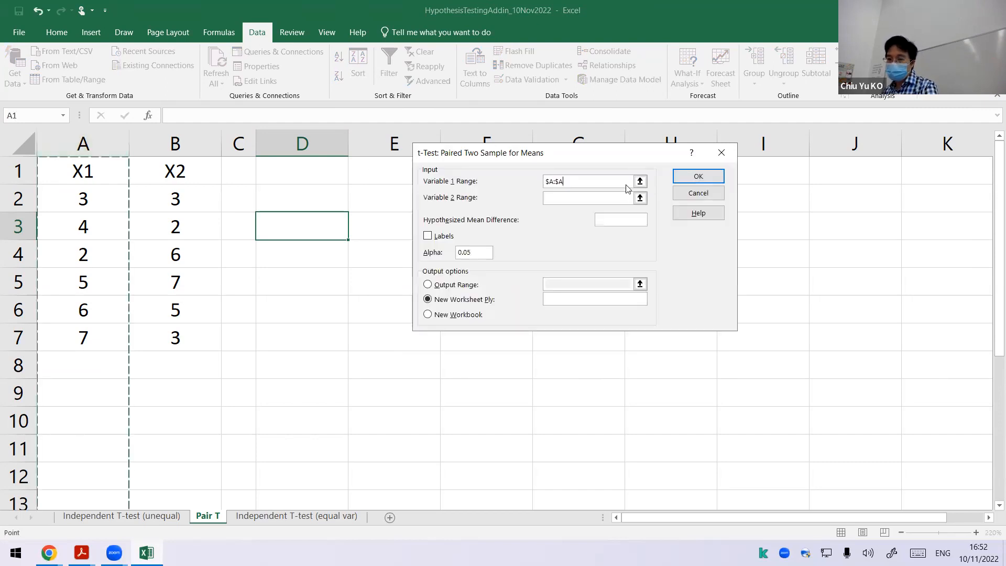
{"action": "left_click", "coordinate": [640, 198]}
{"action": "left_click", "coordinate": [192, 151]}
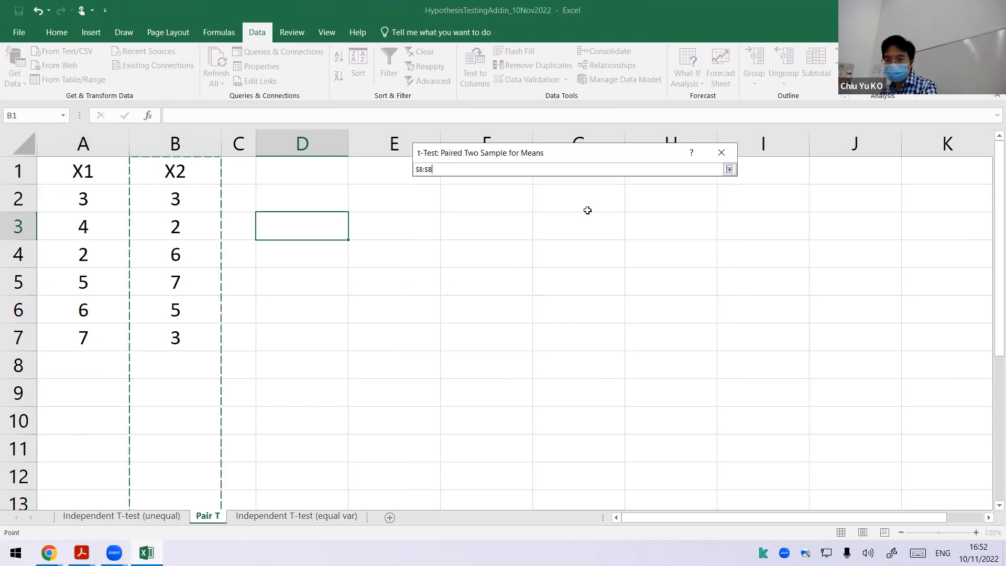
{"action": "left_click", "coordinate": [729, 169]}
Step: Set the hypothesized mean difference to 0, include labels, and run the paired t-test with its output range at $D$1
{"action": "left_click", "coordinate": [631, 223]}
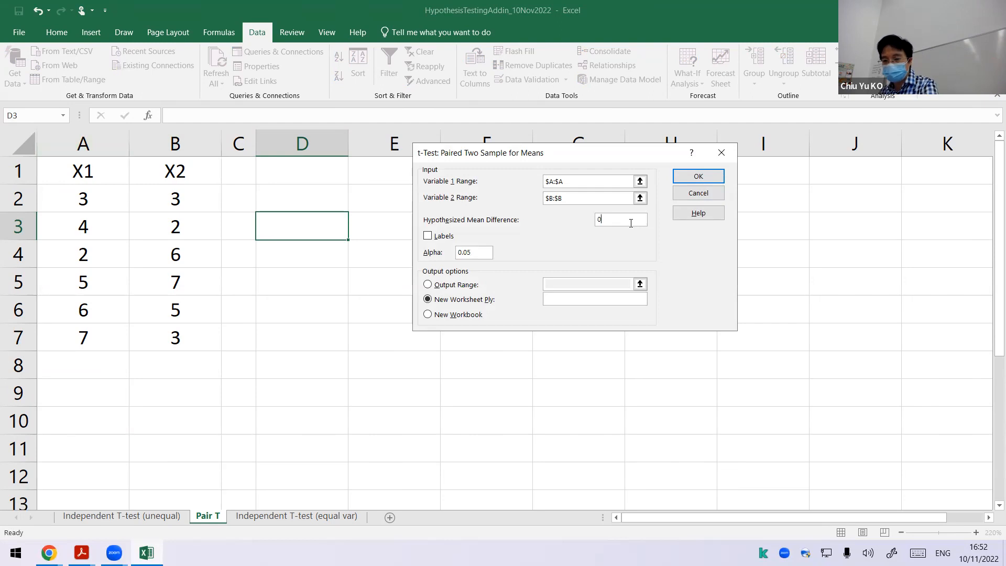
{"action": "left_click", "coordinate": [447, 238]}
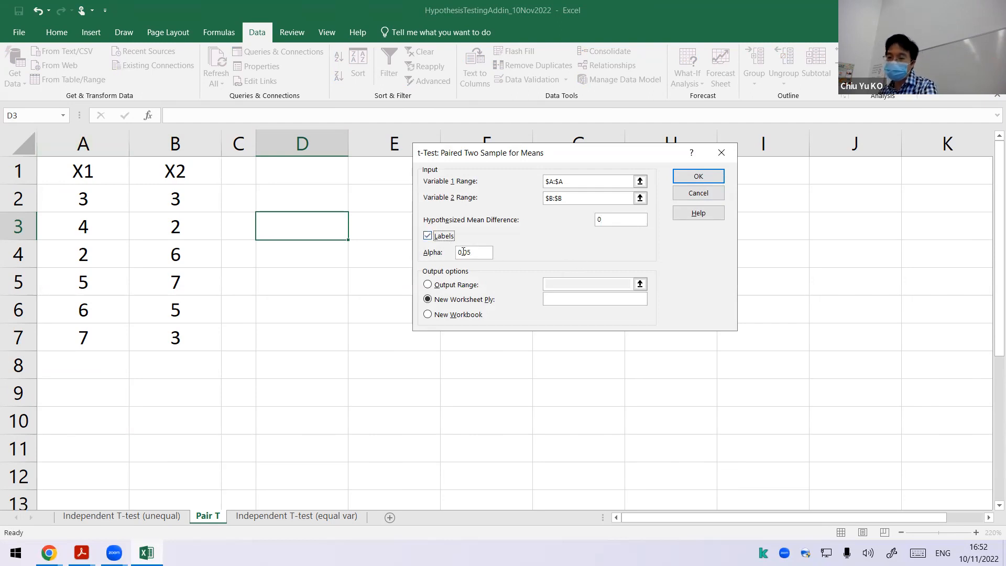
{"action": "left_click", "coordinate": [467, 285]}
{"action": "left_click", "coordinate": [637, 281]}
{"action": "left_click", "coordinate": [311, 171]}
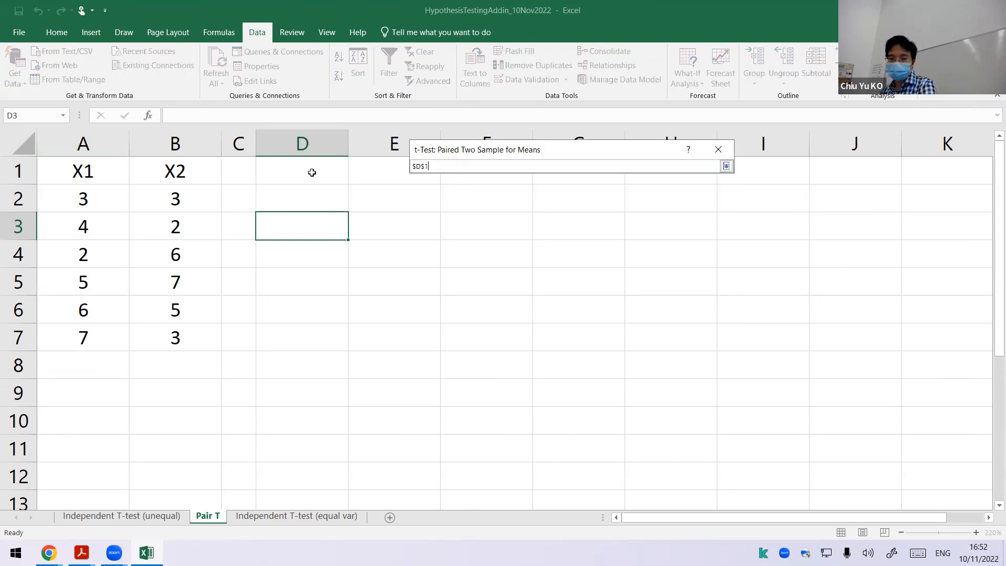
{"action": "left_click", "coordinate": [726, 167]}
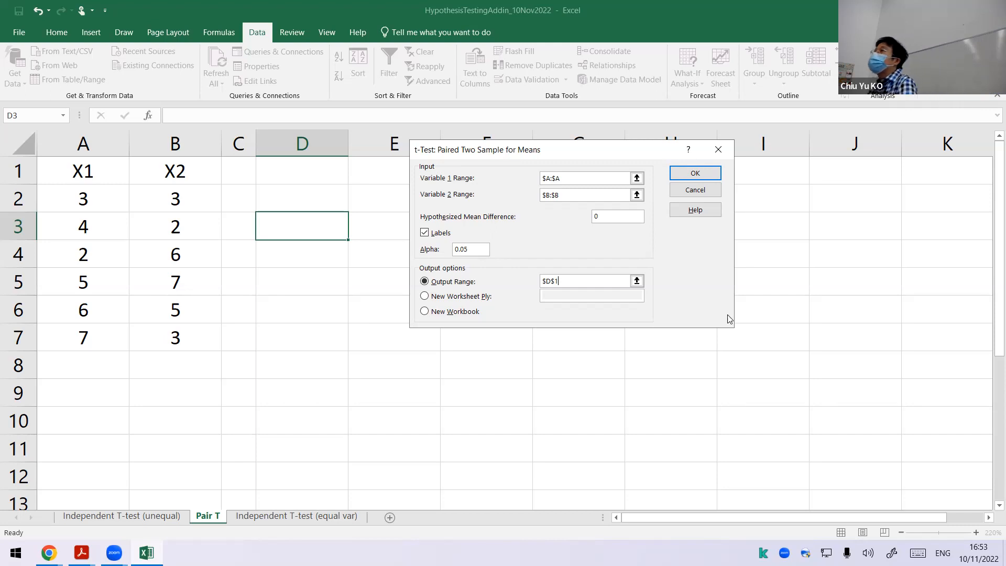
{"action": "left_click", "coordinate": [691, 172]}
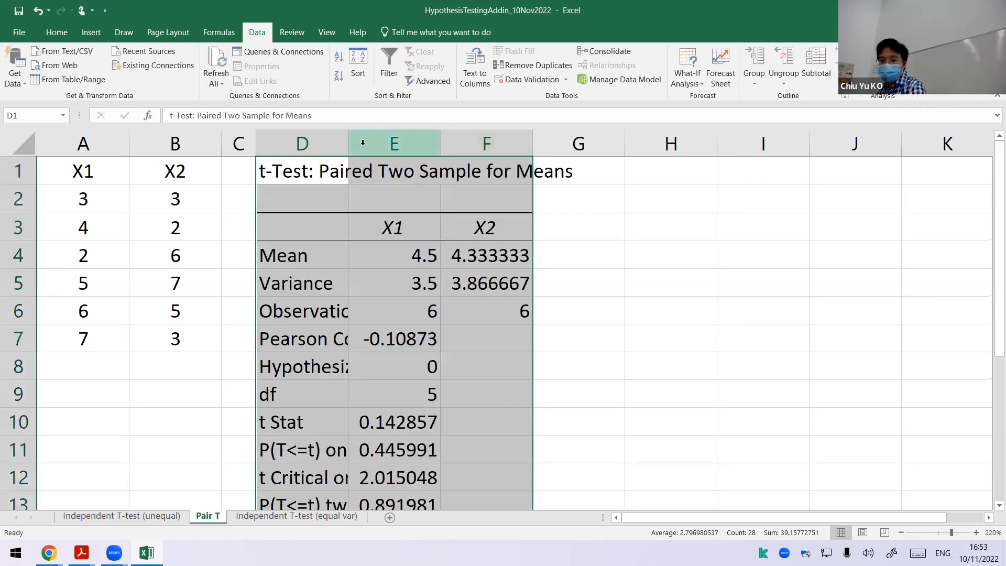
Step: Widen column D until the row labels of the paired t-test output, including Hypothesized Mean Difference, fit completely
{"action": "left_click_drag", "start_coordinate": [349, 143], "coordinate": [457, 142]}
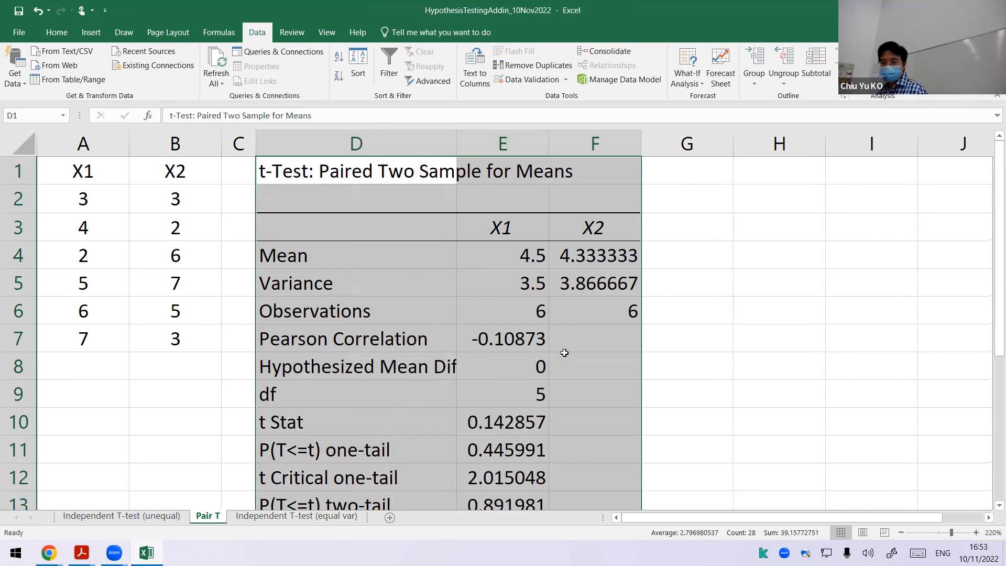
{"action": "scroll", "coordinate": [565, 353], "scroll_direction": "down", "scroll_amount": 1}
{"action": "scroll", "coordinate": [565, 353], "scroll_direction": "down", "scroll_amount": 2}
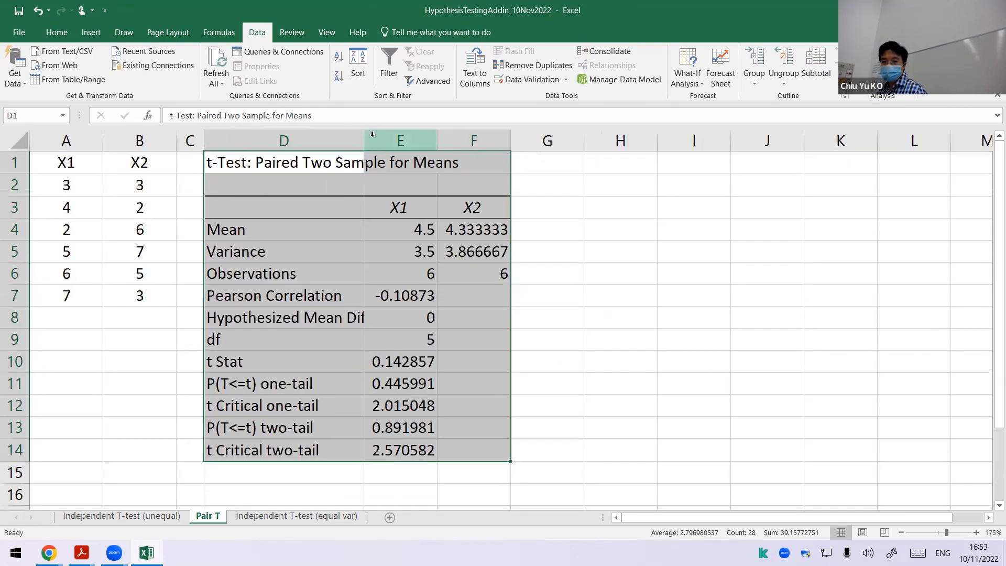
{"action": "left_click_drag", "start_coordinate": [365, 139], "coordinate": [465, 141]}
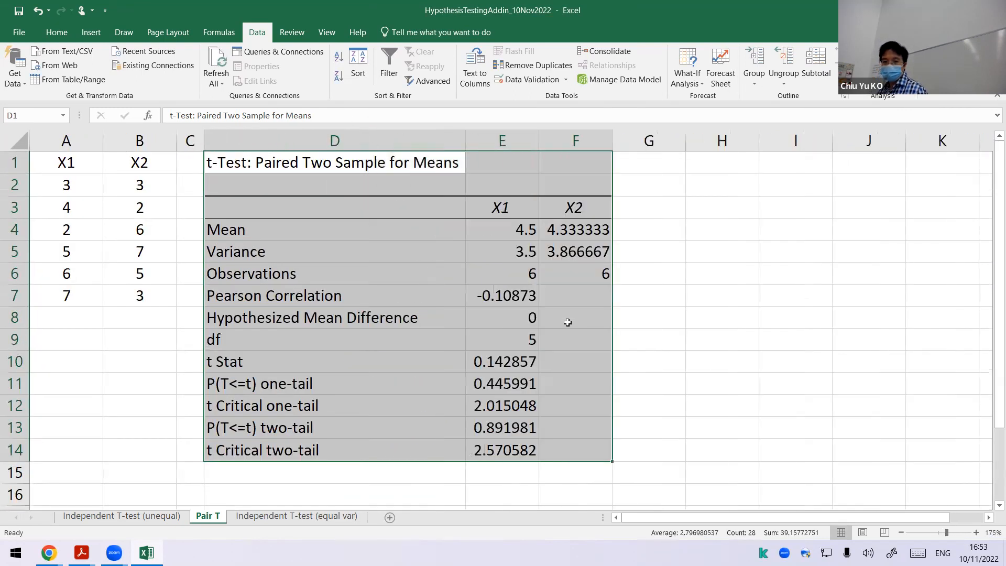
Step: Highlight the Pearson Correlation value in E7 with yellow fill
{"action": "left_click", "coordinate": [610, 329]}
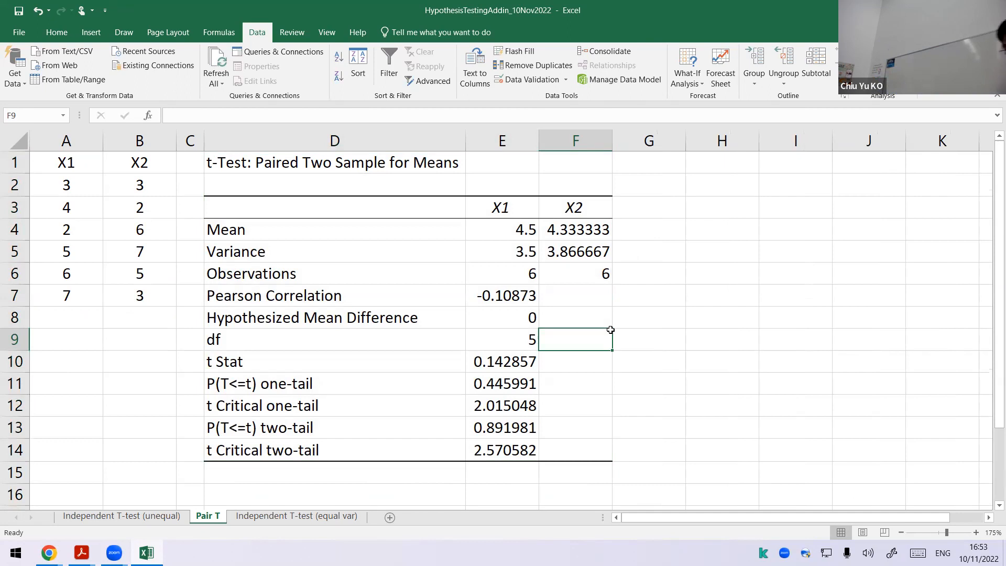
{"action": "left_click", "coordinate": [489, 291]}
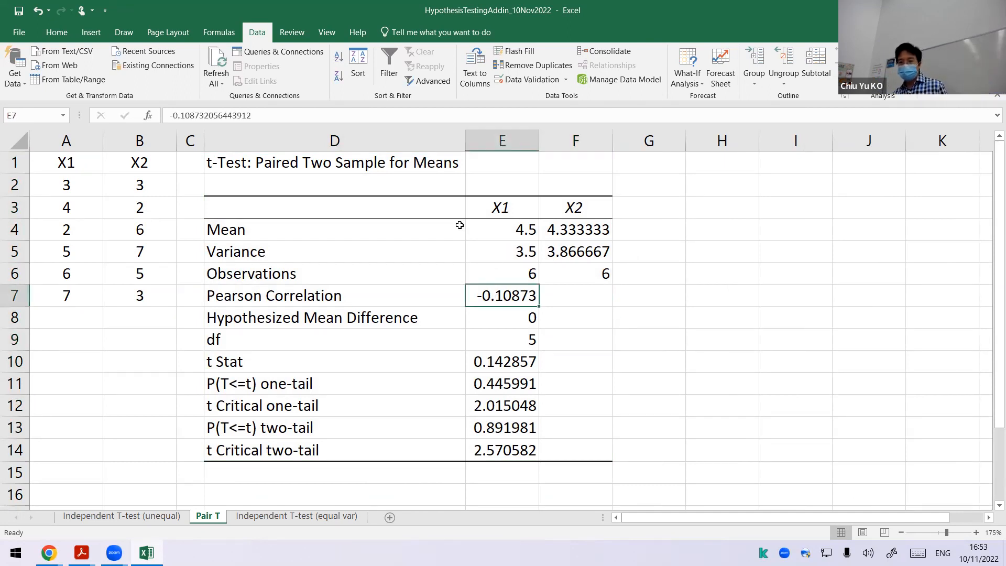
{"action": "left_click", "coordinate": [67, 36]}
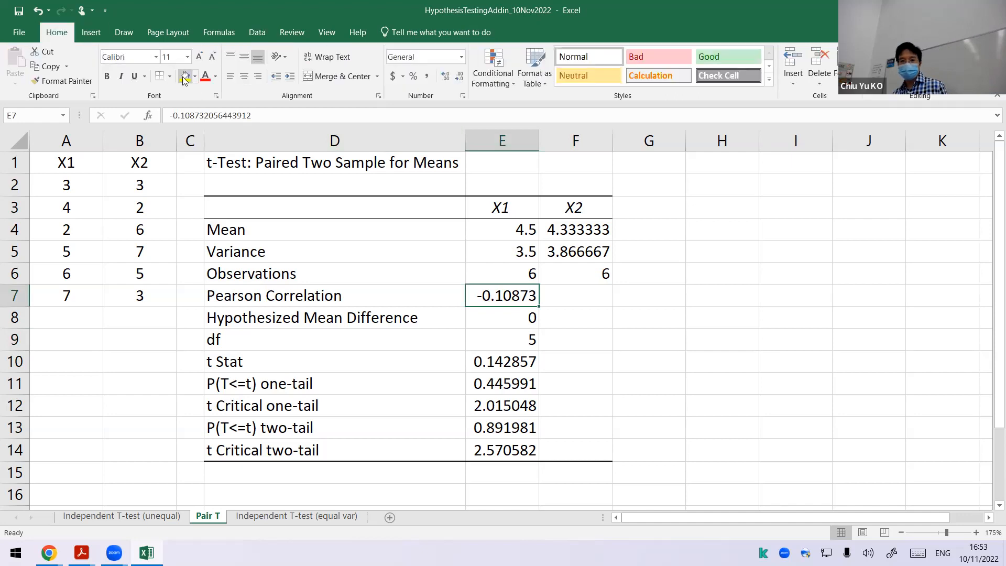
{"action": "left_click", "coordinate": [185, 76]}
Step: Enter =CORREL(A2:A7,B2:B7) in G7 to check the Pearson correlation of X1 and X2
{"action": "left_click", "coordinate": [624, 306]}
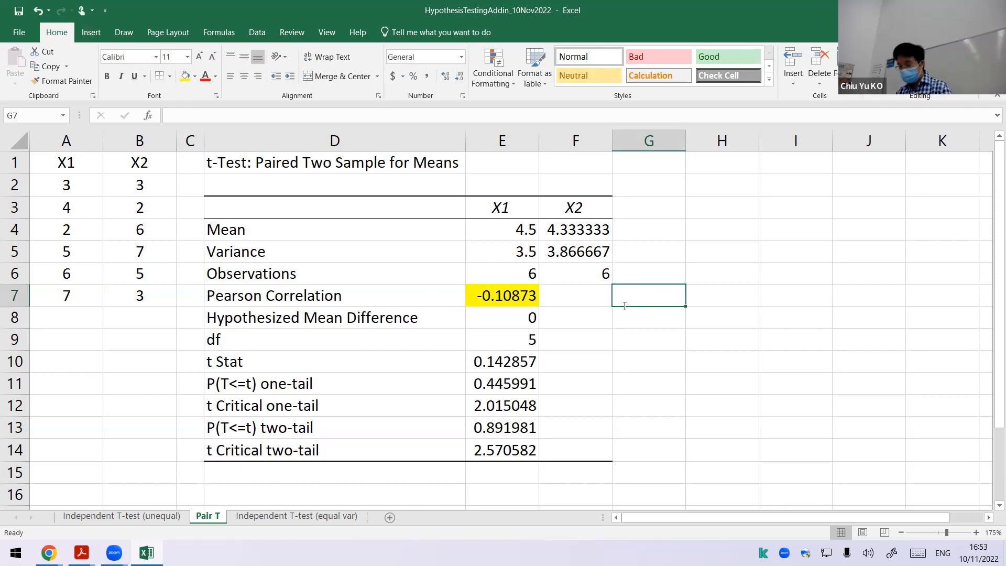
{"action": "type", "text": "=CO"}
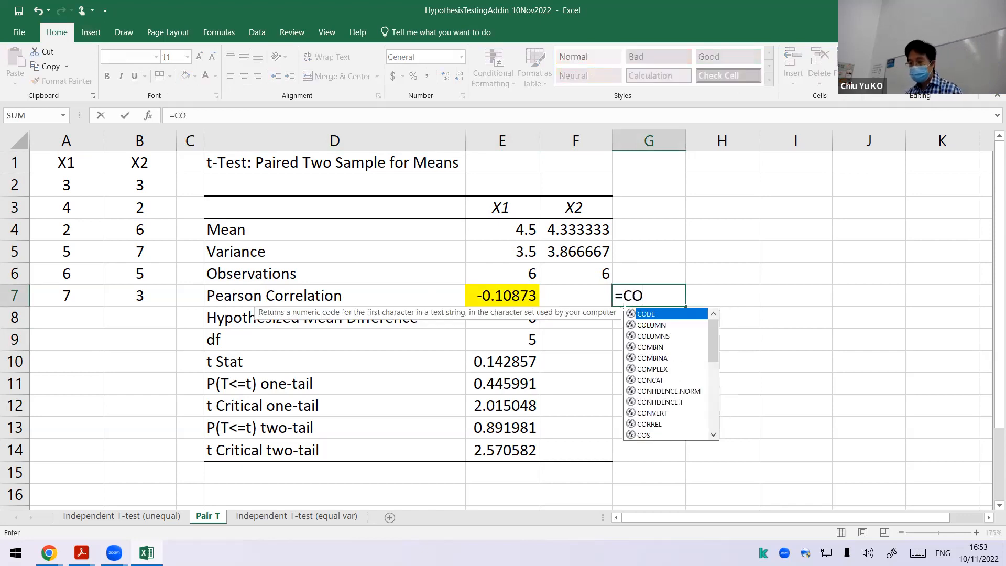
{"action": "type", "text": "RREL("}
{"action": "left_click_drag", "start_coordinate": [84, 185], "coordinate": [83, 296]}
{"action": "type", "text": ","}
{"action": "left_click_drag", "start_coordinate": [127, 186], "coordinate": [137, 293]}
{"action": "key", "text": "Return"}
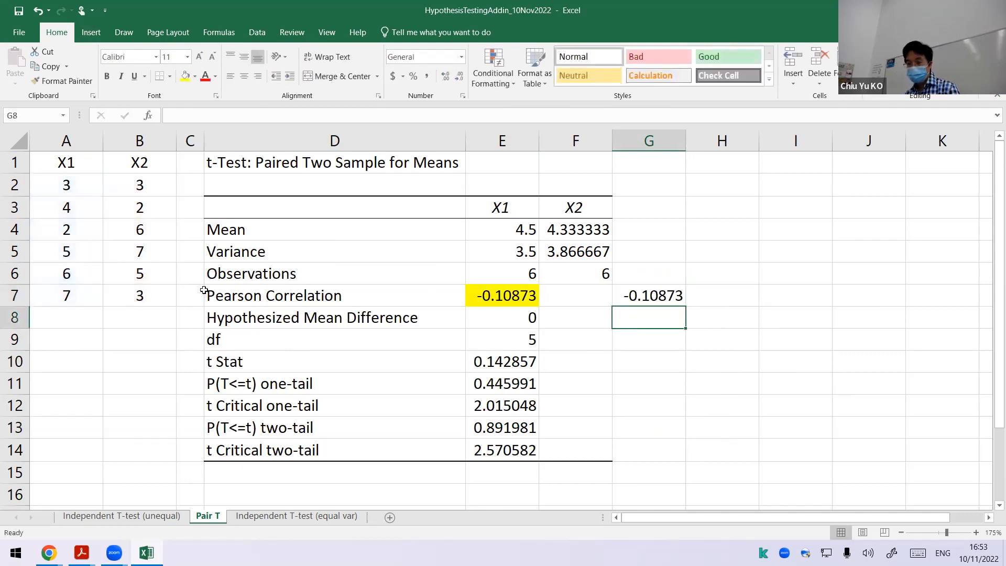
Step: Document the correlation formula in H7 with =FORMULATEXT(G7)
{"action": "left_click", "coordinate": [724, 299]}
{"action": "type", "text": "f"}
{"action": "key", "text": "BackSpace"}
{"action": "type", "text": "=fr"}
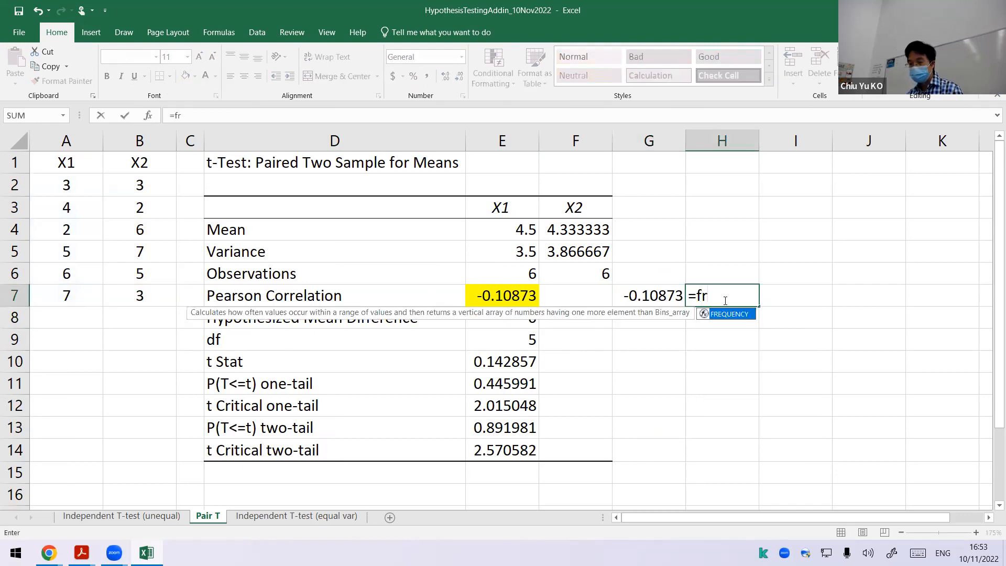
{"action": "key", "text": "BackSpace"}
{"action": "type", "text": "or"}
{"action": "key", "text": "Down"}
{"action": "key", "text": "Down"}
{"action": "key", "text": "Down"}
{"action": "key", "text": "Down"}
{"action": "key", "text": "Down"}
{"action": "key", "text": "Down"}
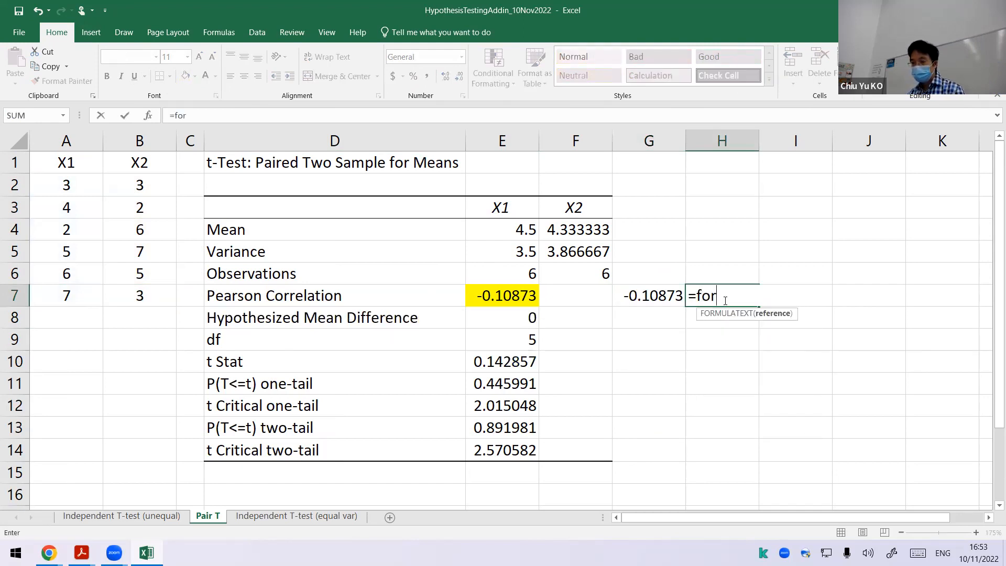
{"action": "key", "text": "Tab"}
{"action": "key", "text": "Left"}
{"action": "key", "text": "Return"}
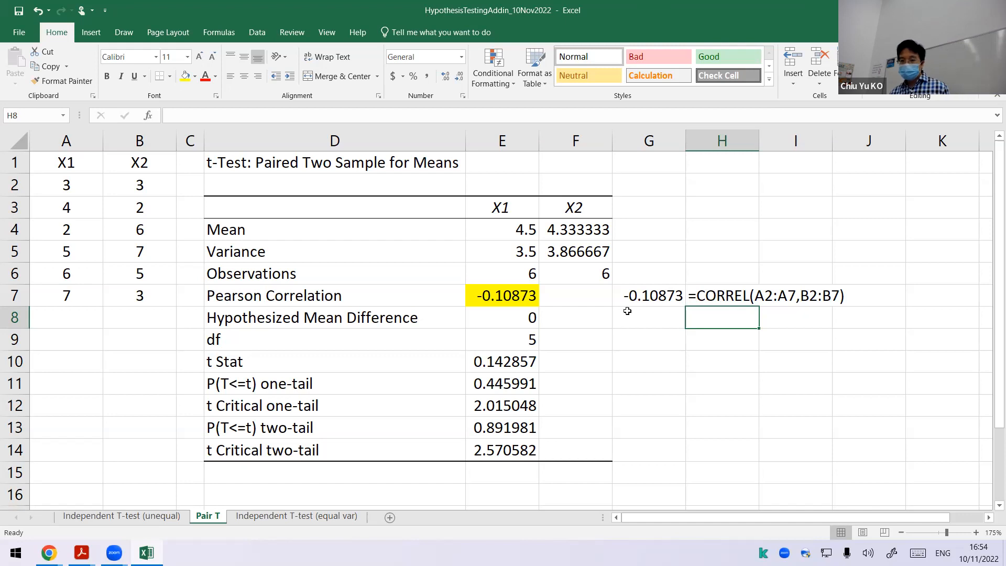
{"action": "left_click", "coordinate": [653, 369]}
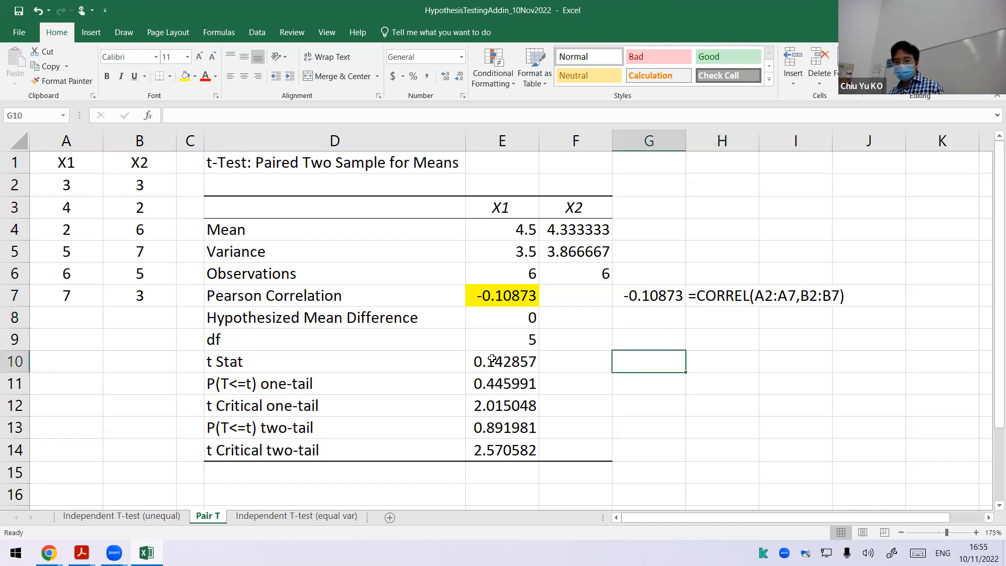
{"action": "type", "text": "="}
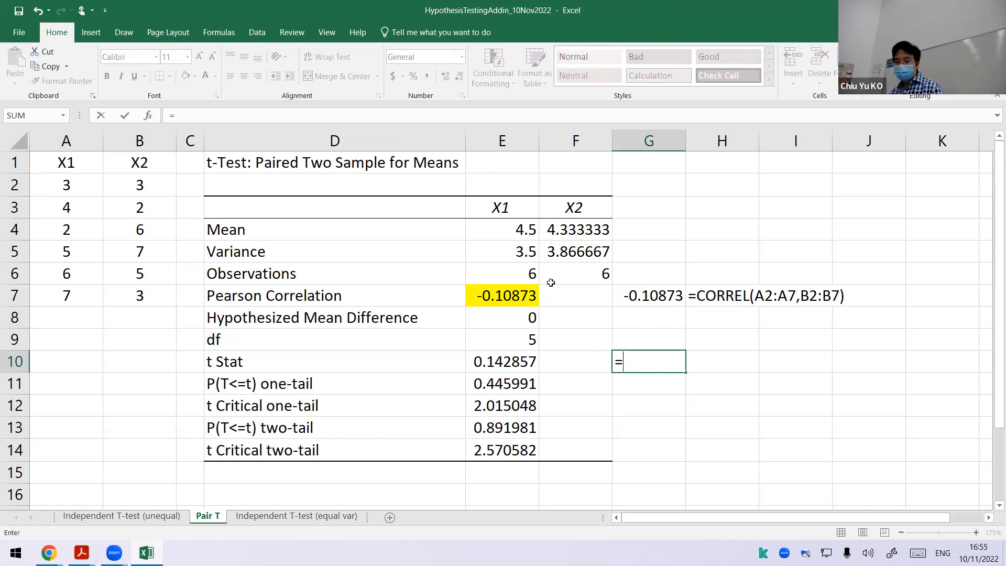
{"action": "type", "text": "("}
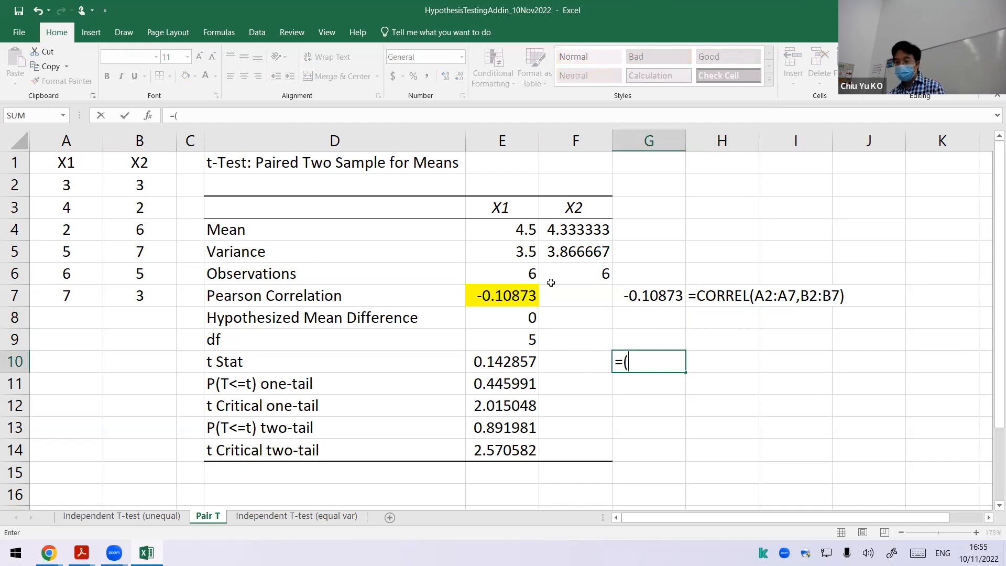
{"action": "left_click", "coordinate": [522, 229]}
{"action": "type", "text": "-"}
{"action": "left_click", "coordinate": [596, 229]}
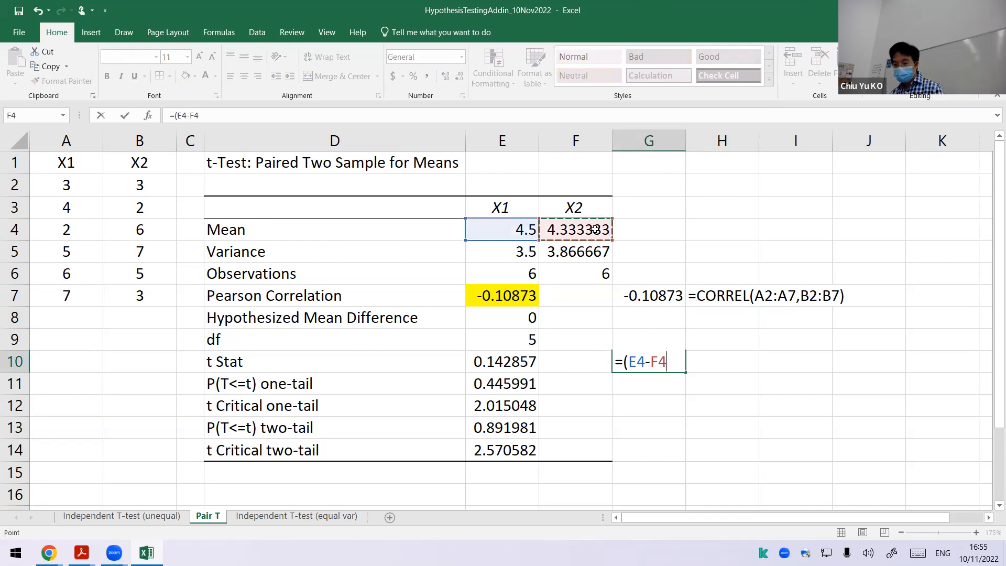
{"action": "type", "text": ")"}
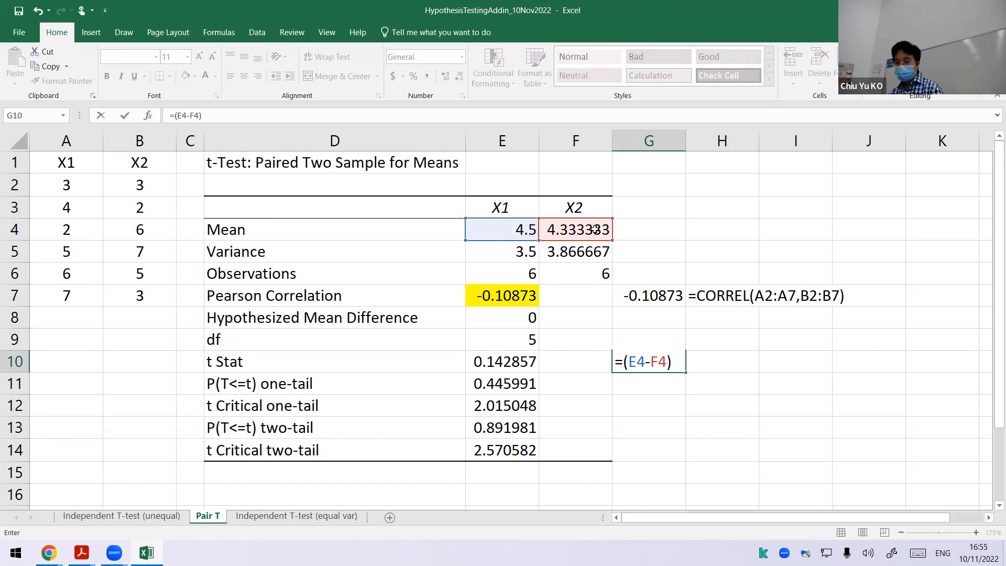
{"action": "key", "text": "Escape"}
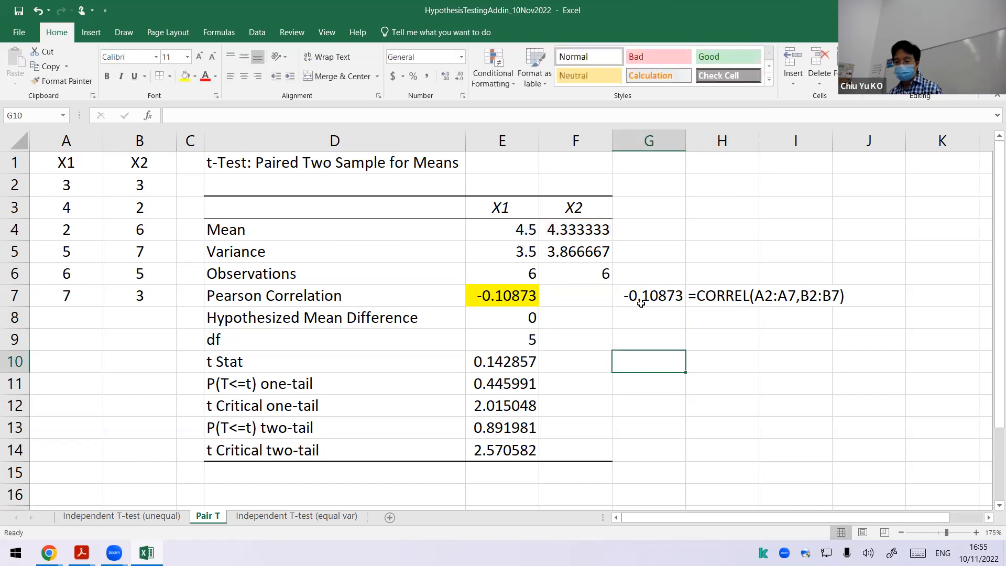
Step: Add the header D in C1 for the paired differences and widen column C to about the width of a data column
{"action": "left_click", "coordinate": [181, 167]}
{"action": "type", "text": "D"}
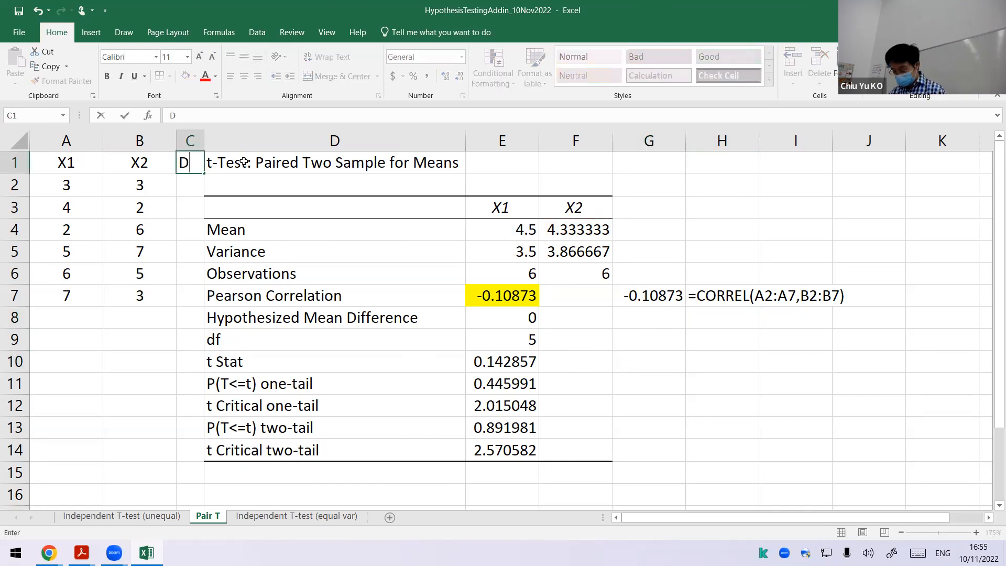
{"action": "key", "text": "Return"}
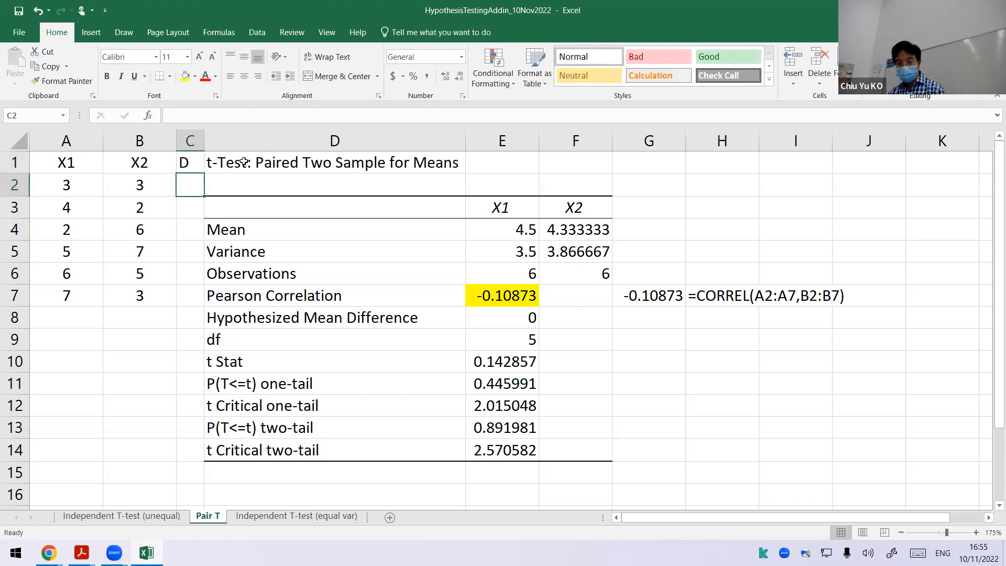
{"action": "double_click", "coordinate": [204, 140]}
{"action": "left_click_drag", "start_coordinate": [194, 139], "coordinate": [269, 145]}
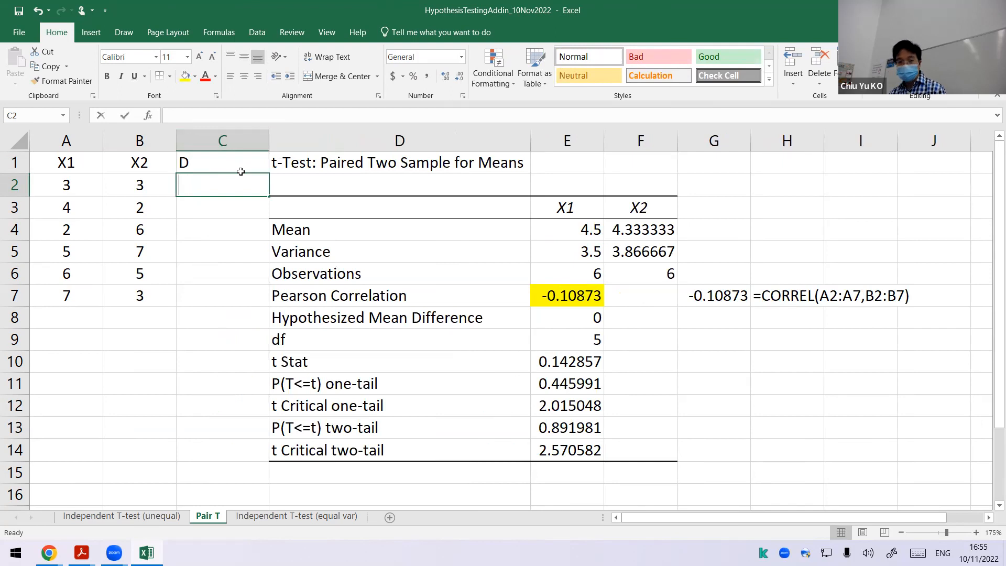
Step: Calculate the paired differences with =A2-B2 in C2, fill it through C7, and center the values
{"action": "type", "text": "="}
{"action": "key", "text": "Left"}
{"action": "key", "text": "Left"}
{"action": "type", "text": "-"}
{"action": "key", "text": "Left"}
{"action": "key", "text": "Return"}
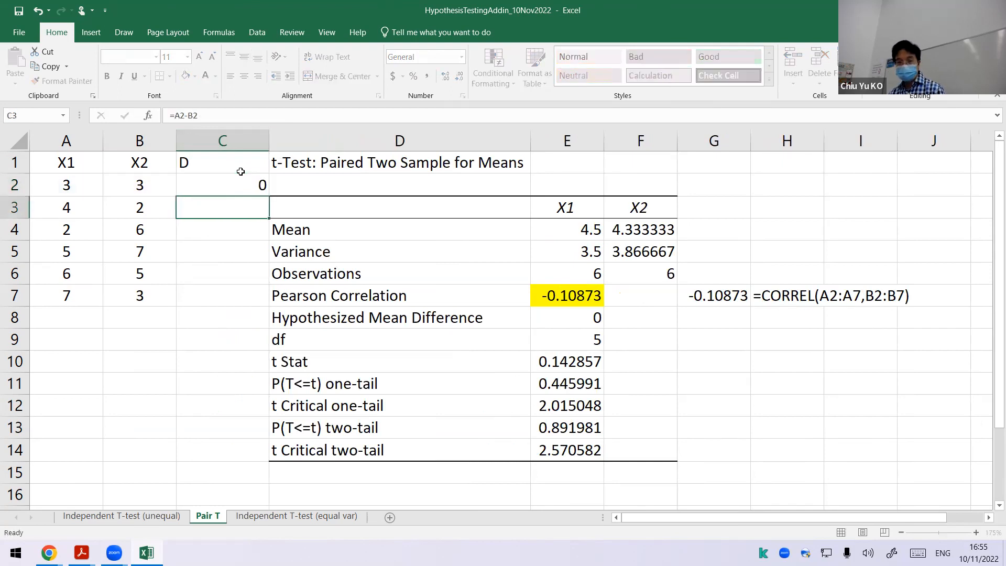
{"action": "left_click", "coordinate": [259, 190]}
{"action": "left_click_drag", "start_coordinate": [268, 196], "coordinate": [260, 309]}
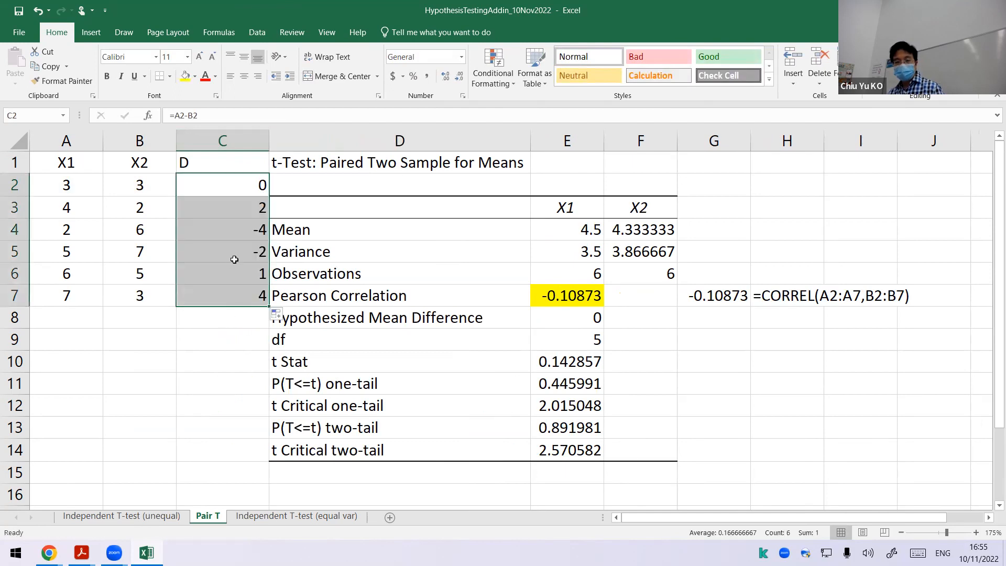
{"action": "left_click", "coordinate": [244, 77]}
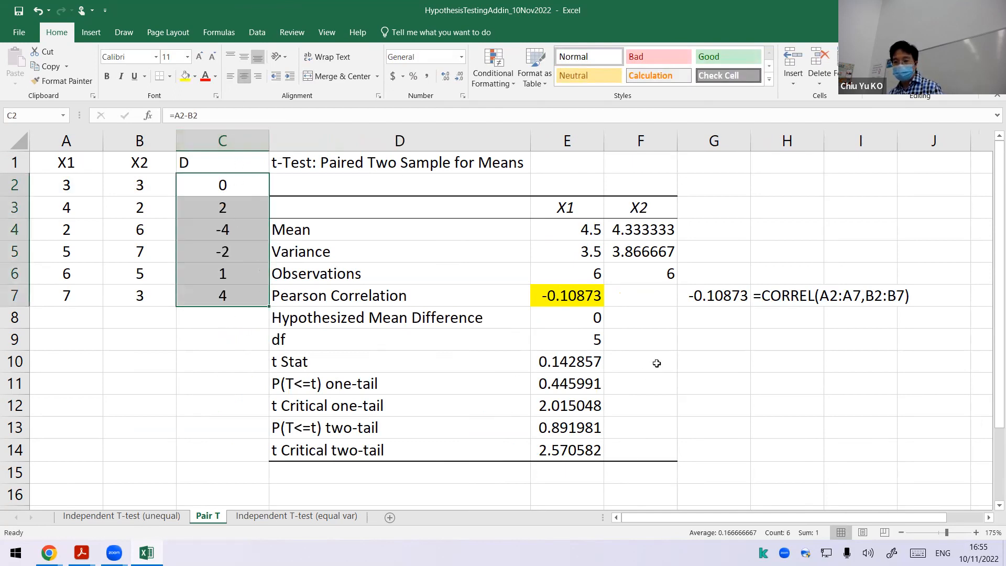
Step: Begin the t Stat check formula in G10 with the difference of the means as numerator, =(E4-F4)/
{"action": "left_click", "coordinate": [693, 341]}
{"action": "left_click", "coordinate": [697, 363]}
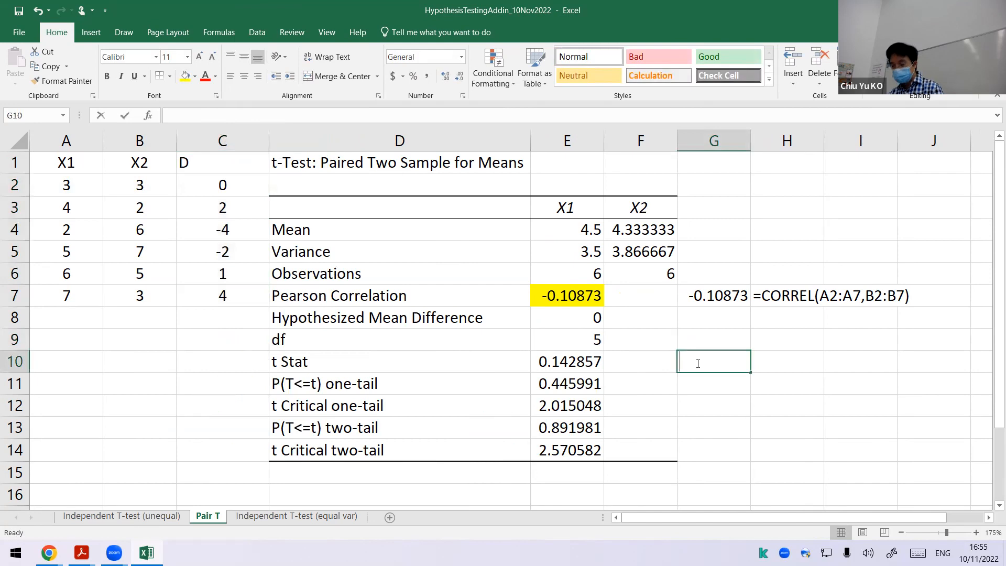
{"action": "type", "text": "=("}
{"action": "left_click", "coordinate": [592, 229]}
{"action": "type", "text": "0"}
{"action": "key", "text": "BackSpace"}
{"action": "type", "text": "-"}
{"action": "left_click", "coordinate": [619, 225]}
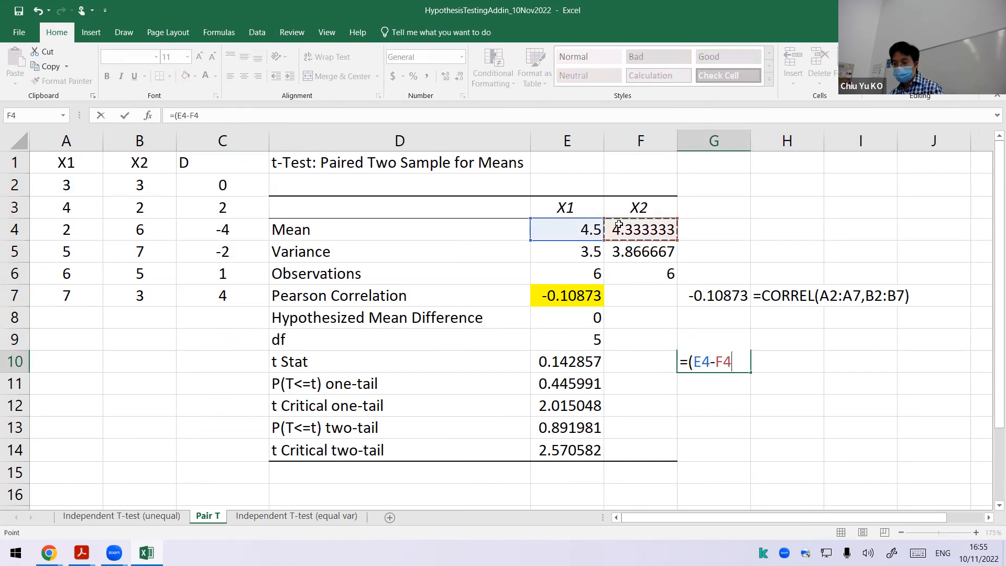
{"action": "type", "text": ")/"}
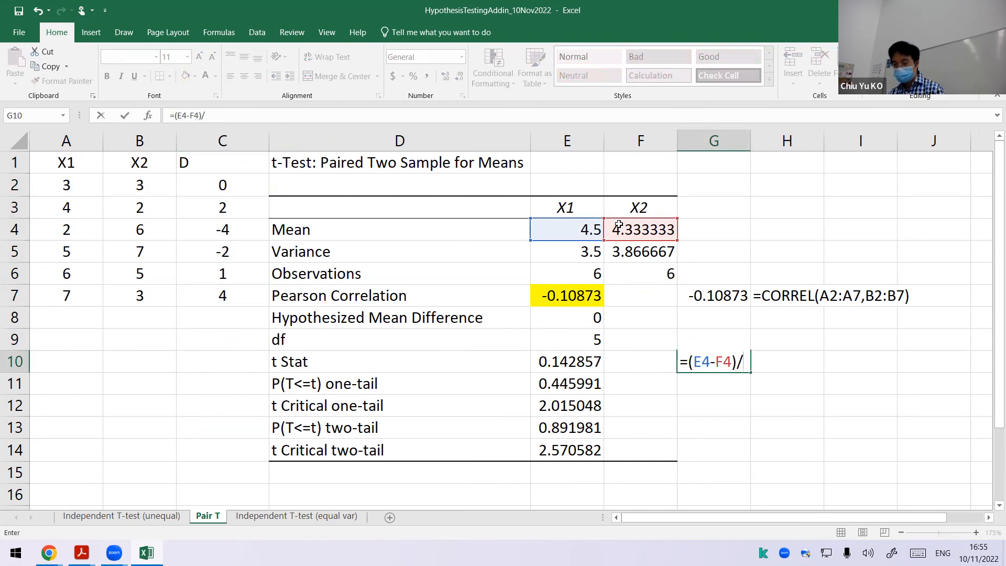
{"action": "type", "text": "ST"}
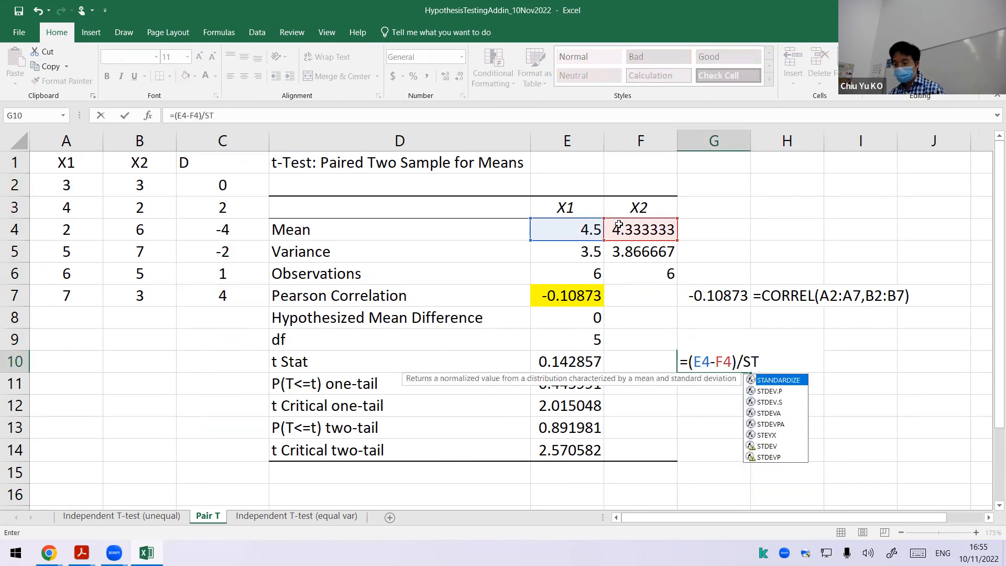
Step: Open the denominator of the G10 formula with the sample standard deviation of the differences, (STDEV.S(C2:C7)/
{"action": "key", "text": "BackSpace"}
{"action": "key", "text": "BackSpace"}
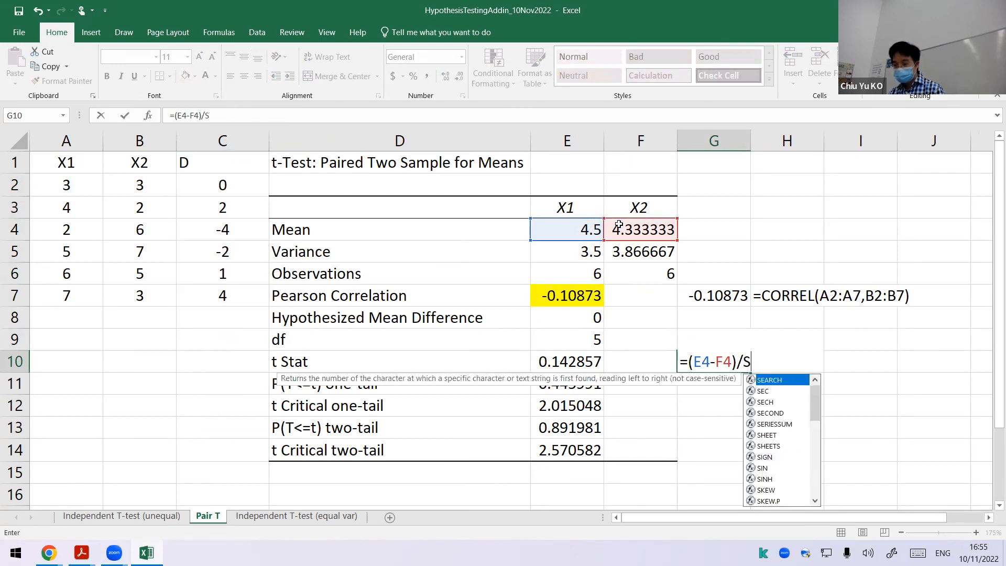
{"action": "type", "text": "(ST"}
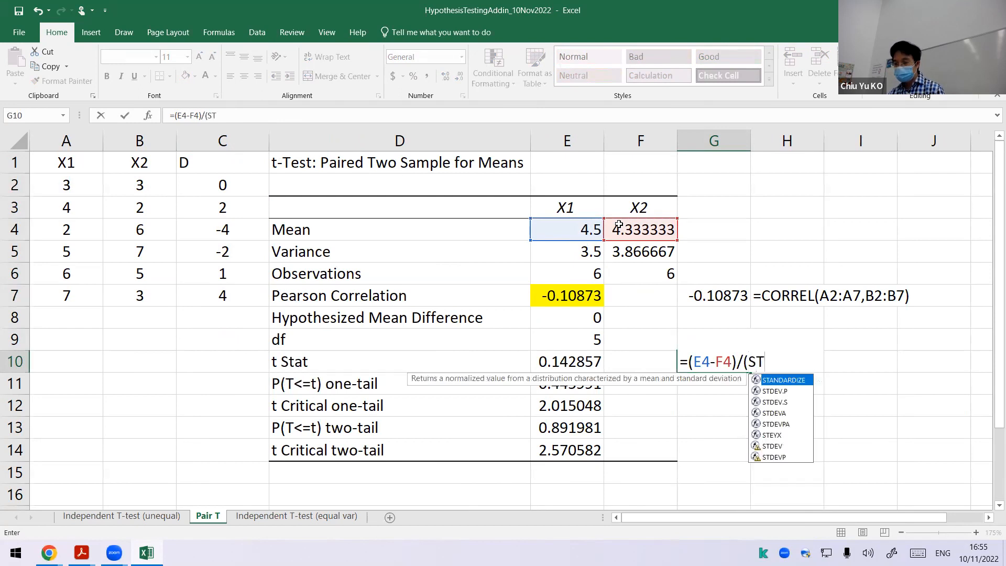
{"action": "key", "text": "Down"}
{"action": "key", "text": "Down"}
{"action": "key", "text": "Tab"}
{"action": "left_click_drag", "start_coordinate": [242, 189], "coordinate": [241, 283]}
{"action": "type", "text": ")/"}
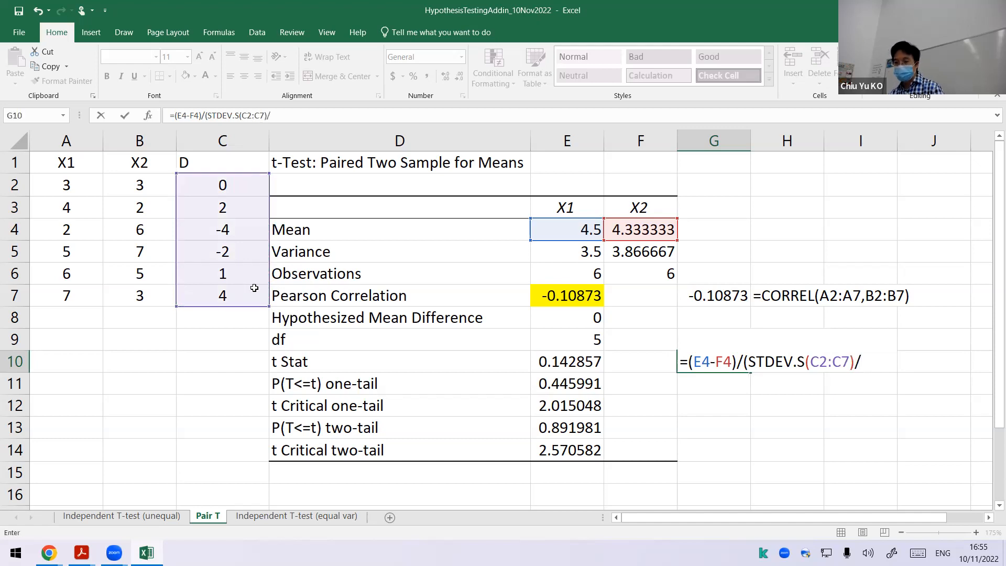
{"action": "type", "text": "sqrt("}
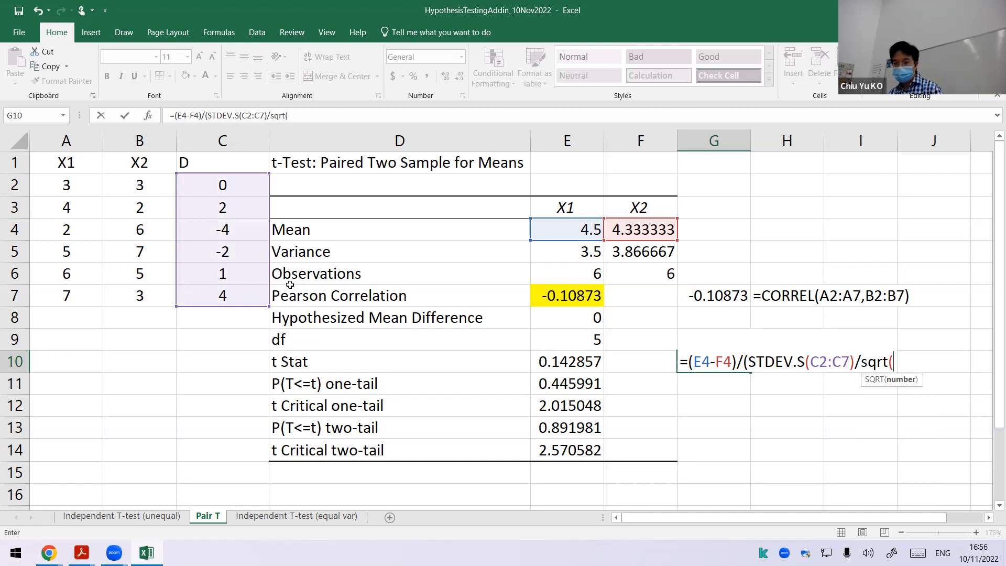
Step: Complete the G10 formula as =(E4-F4)/(STDEV.S(C2:C7)/SQRT(6)), correcting the square root argument and the closing brackets
{"action": "left_click", "coordinate": [557, 279]}
{"action": "type", "text": ")"}
{"action": "key", "text": "Return"}
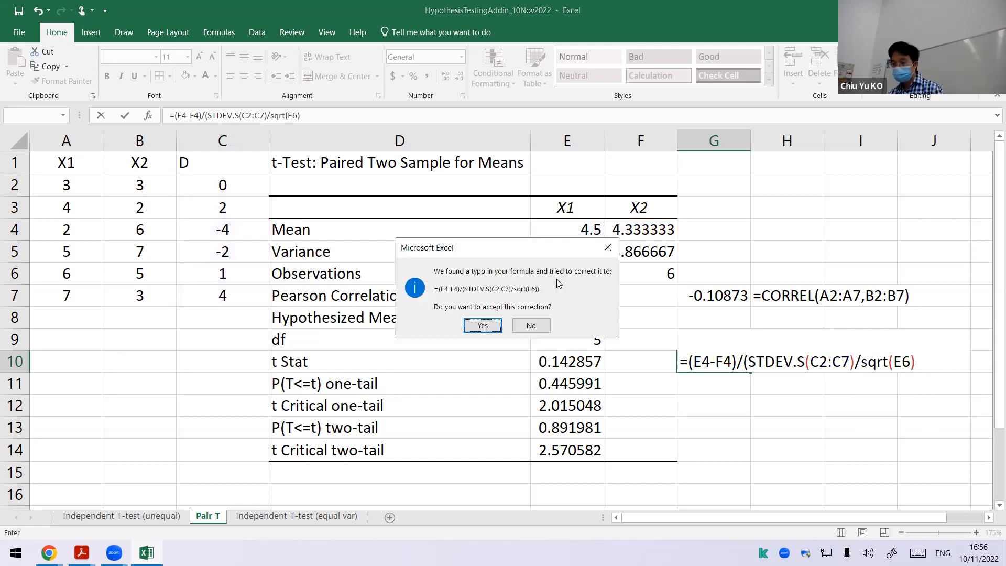
{"action": "key", "text": "n"}
{"action": "key", "text": "Return"}
{"action": "key", "text": "Right"}
{"action": "key", "text": "Left"}
{"action": "key", "text": "BackSpace"}
{"action": "key", "text": "Right"}
{"action": "type", "text": ")"}
{"action": "key", "text": "Return"}
{"action": "key", "text": "Up"}
Step: Copy the FORMULATEXT formula from H7 to H10 to document the t Stat formula, and inspect the references in G10
{"action": "left_click", "coordinate": [753, 296]}
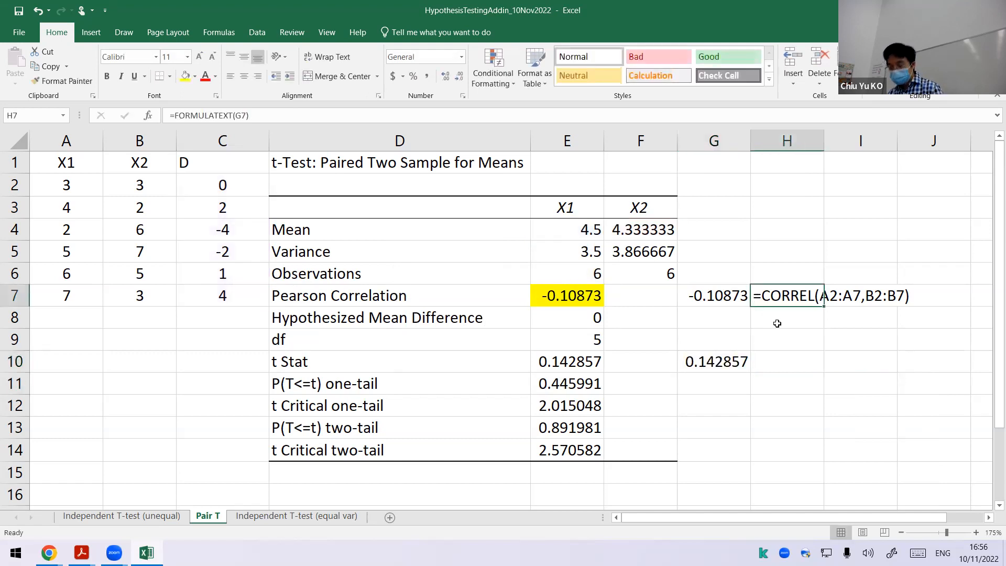
{"action": "key", "text": "ctrl+c"}
{"action": "left_click", "coordinate": [781, 346]}
{"action": "key", "text": "ctrl+v"}
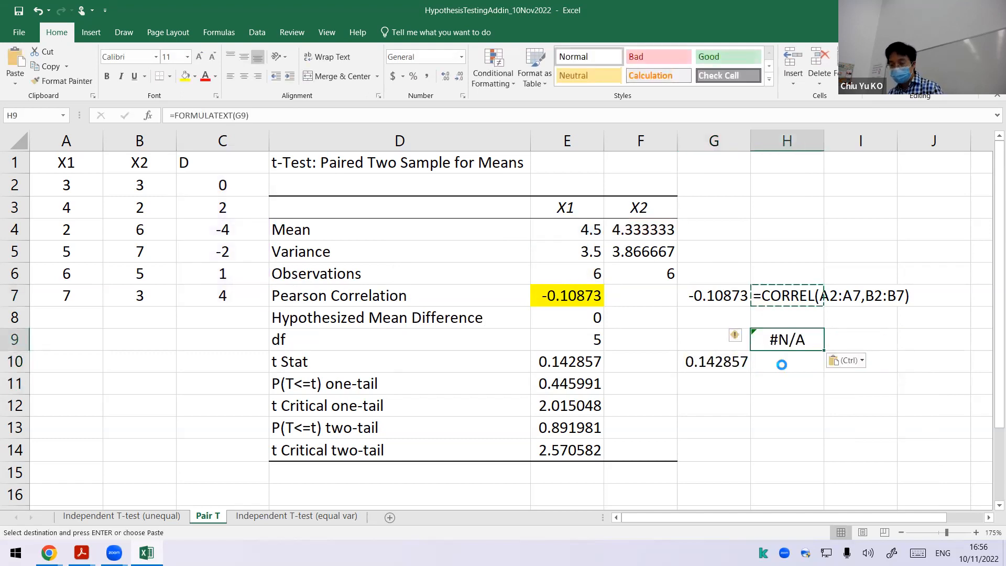
{"action": "key", "text": "ctrl+z"}
{"action": "left_click", "coordinate": [782, 363]}
{"action": "key", "text": "ctrl+v"}
{"action": "double_click", "coordinate": [736, 364]}
{"action": "key", "text": "Escape"}
Step: Underline the (E4-F4) numerator of the documented formula in H10 in red, and undo the handwritten mark below it
{"action": "left_click_drag", "start_coordinate": [863, 518], "coordinate": [897, 518]}
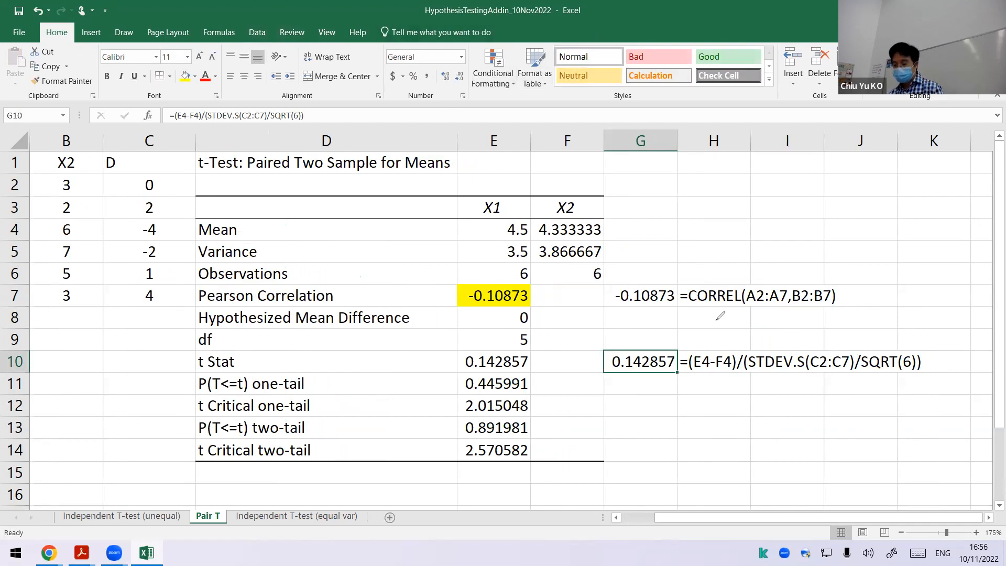
{"action": "mouse_move", "coordinate": [687, 373]}
{"action": "left_mouse_down"}
{"action": "mouse_move", "coordinate": [734, 375]}
{"action": "mouse_move", "coordinate": [714, 412]}
{"action": "mouse_move", "coordinate": [701, 413]}
{"action": "left_mouse_up"}
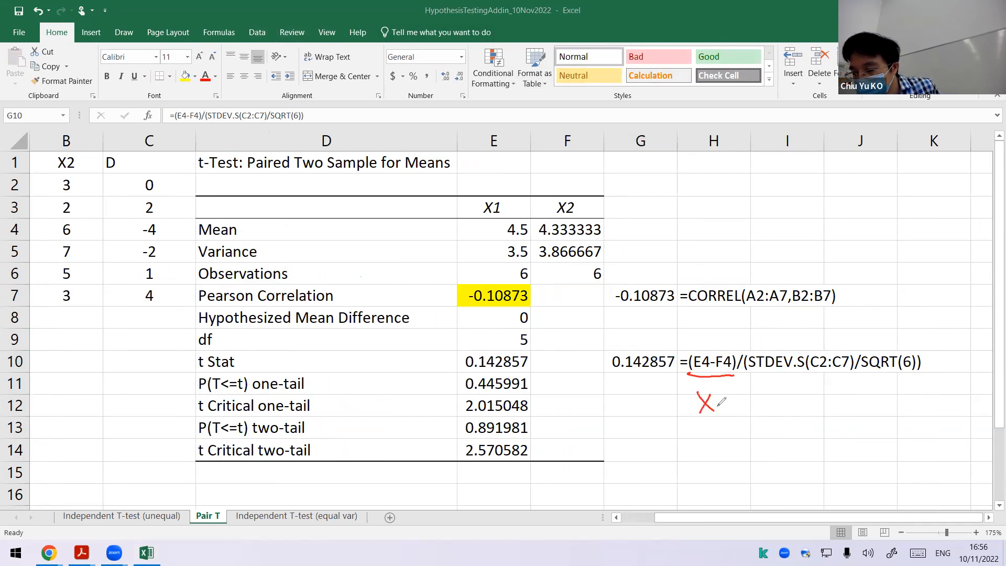
{"action": "key", "text": "ctrl+z"}
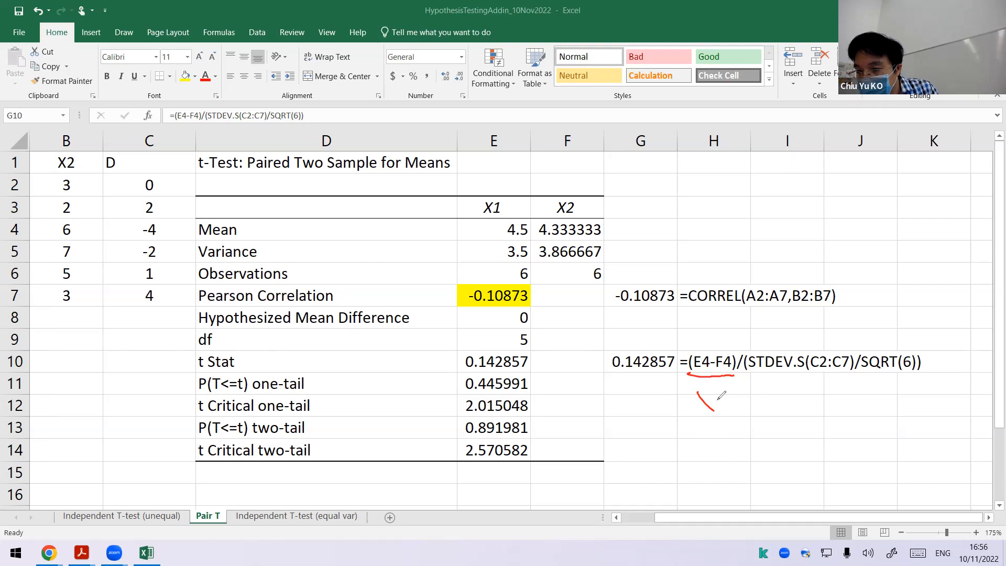
{"action": "key", "text": "ctrl+z"}
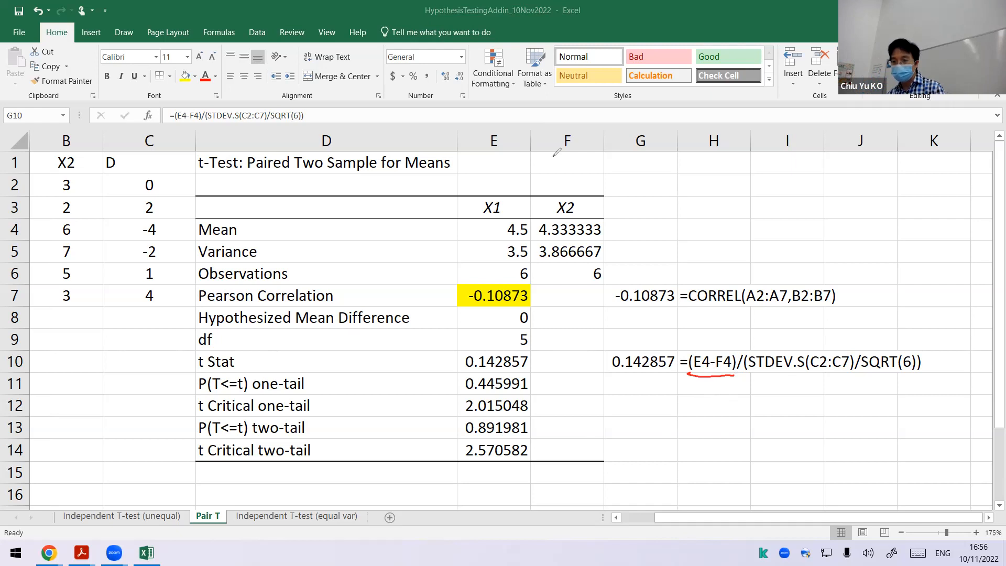
Step: Replace the numerator in G10 with the average of the differences, making the formula =AVERAGE(C2:C7)/(STDEV.S(C2:C7)/SQRT(6))
{"action": "left_click", "coordinate": [699, 360]}
{"action": "left_click", "coordinate": [664, 359]}
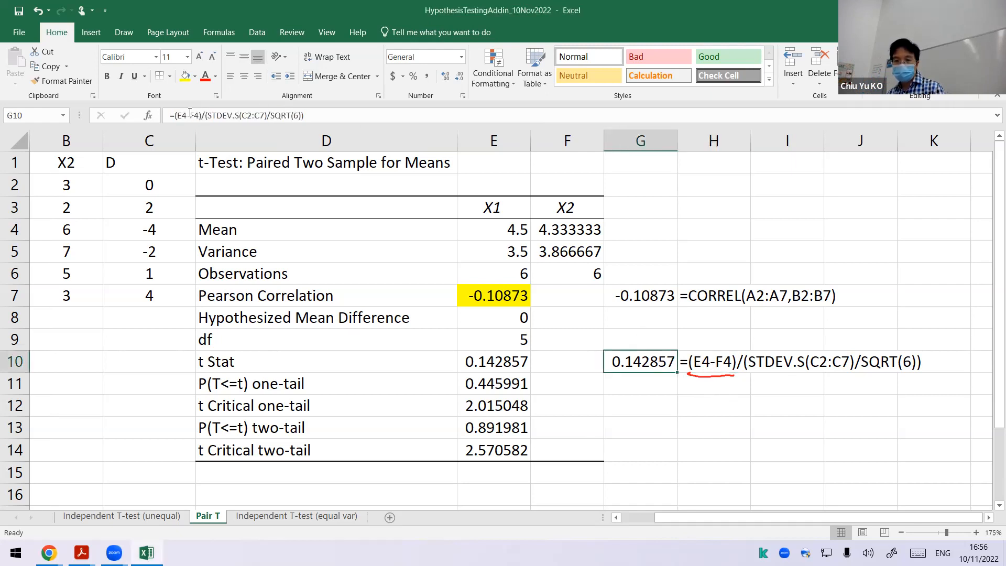
{"action": "left_click_drag", "start_coordinate": [201, 114], "coordinate": [179, 115]}
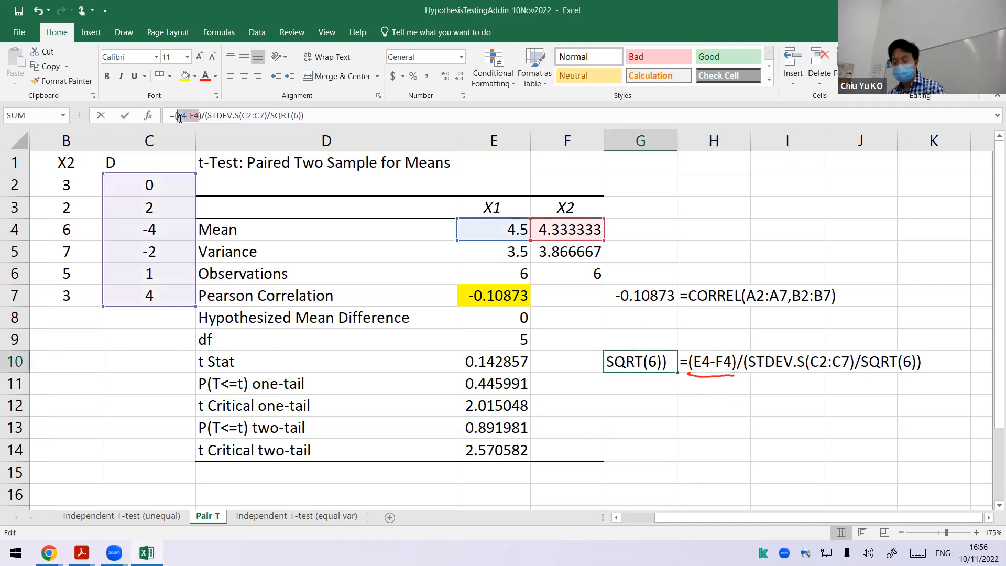
{"action": "key", "text": "Delete"}
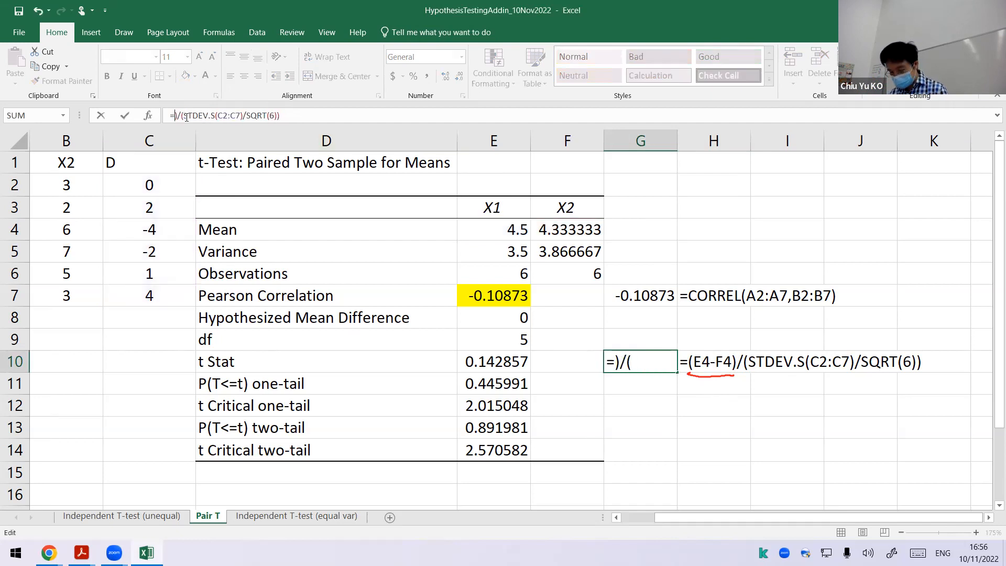
{"action": "type", "text": "AVERAGE("}
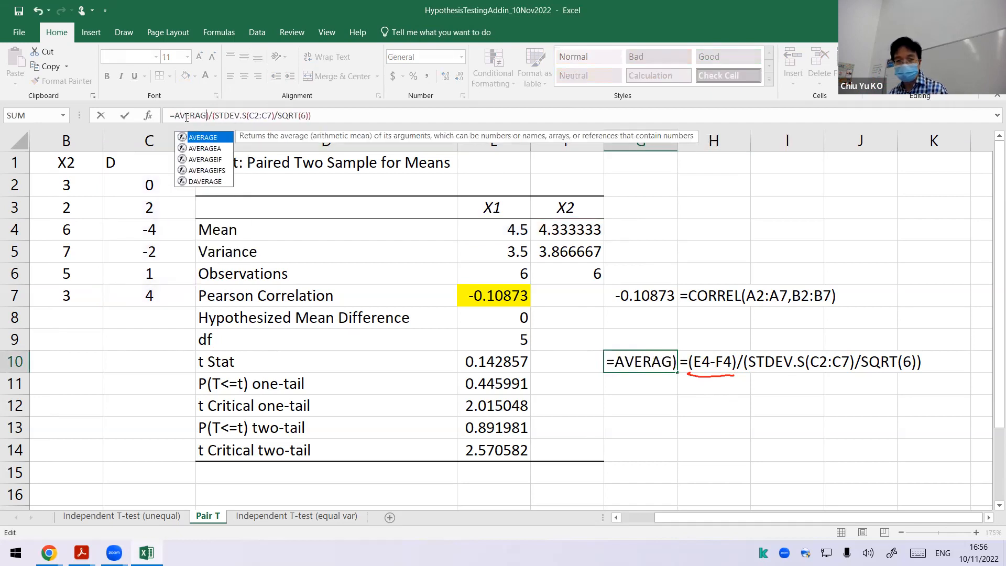
{"action": "left_click_drag", "start_coordinate": [150, 186], "coordinate": [173, 287]}
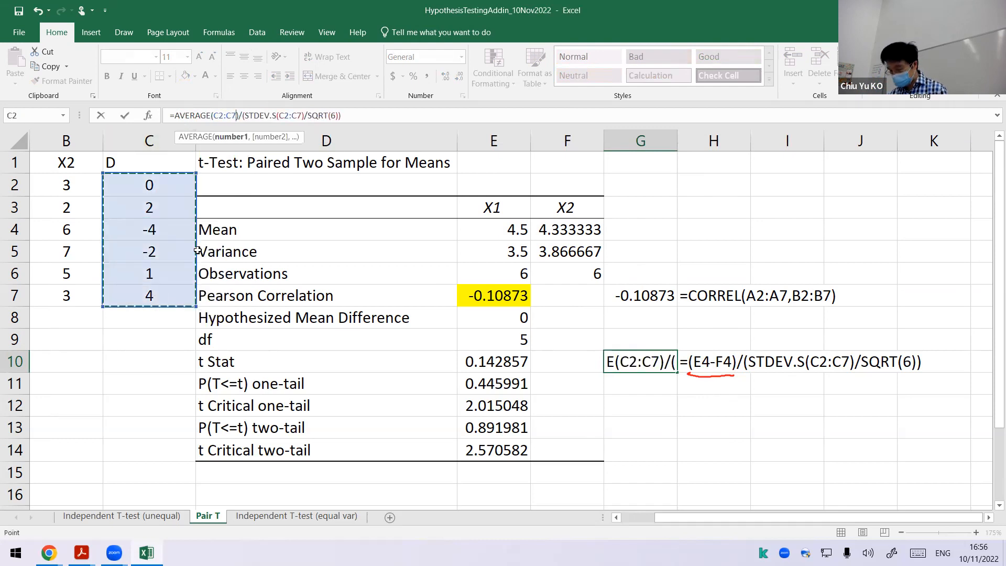
{"action": "key", "text": "Return"}
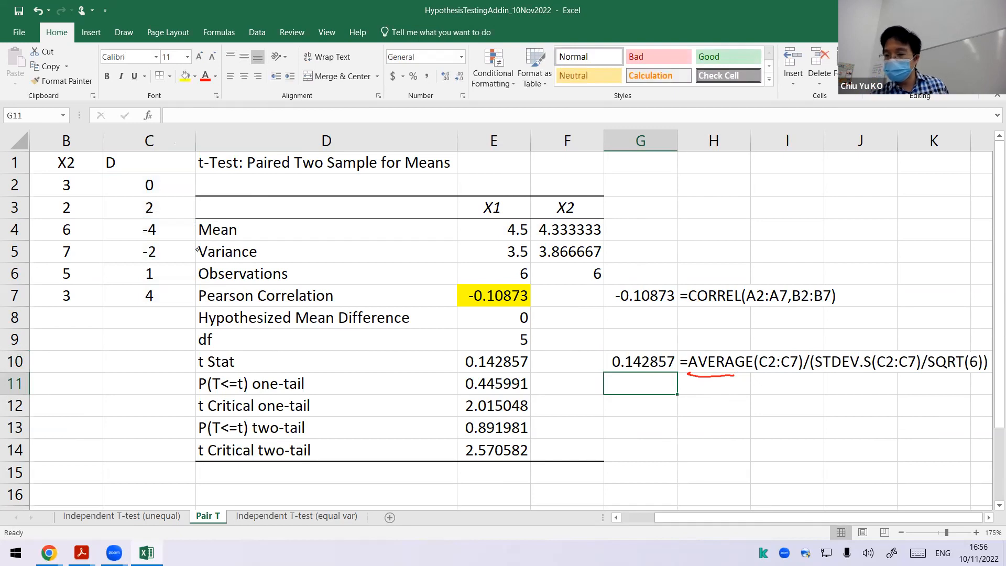
Step: Handwrite D̄ over S_D/√n in black ink below the H10 formula, and box AVERAGE(C2:C7) with an arrow to D̄
{"action": "mouse_move", "coordinate": [719, 374]}
{"action": "left_mouse_down"}
{"action": "mouse_move", "coordinate": [795, 376]}
{"action": "mouse_move", "coordinate": [722, 419]}
{"action": "left_mouse_up"}
{"action": "mouse_move", "coordinate": [722, 394]}
{"action": "left_mouse_down"}
{"action": "mouse_move", "coordinate": [733, 418]}
{"action": "mouse_move", "coordinate": [722, 420]}
{"action": "left_mouse_up"}
{"action": "left_click_drag", "start_coordinate": [714, 390], "coordinate": [740, 387]}
{"action": "left_click_drag", "start_coordinate": [678, 427], "coordinate": [830, 427]}
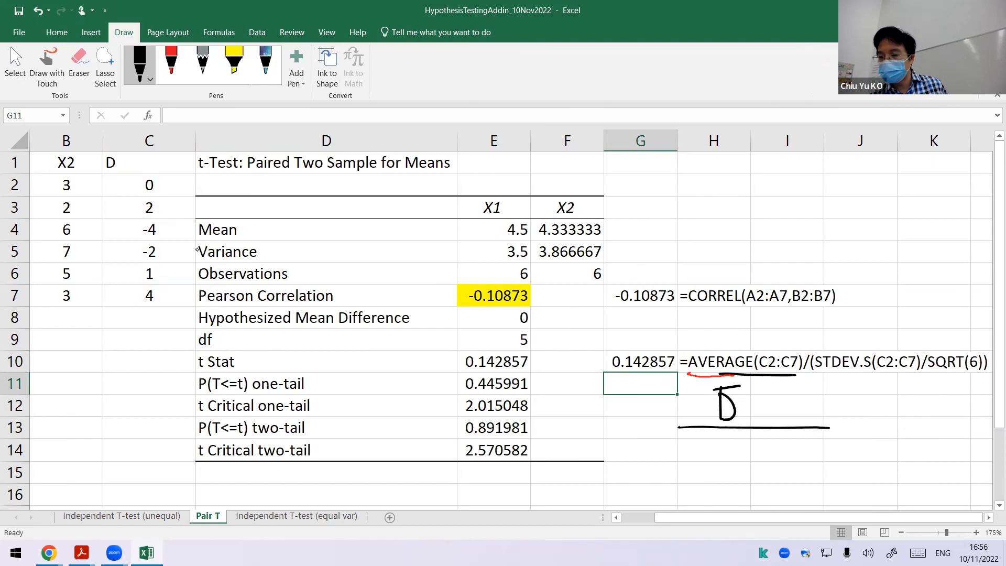
{"action": "mouse_move", "coordinate": [717, 438]}
{"action": "left_mouse_down"}
{"action": "mouse_move", "coordinate": [701, 459]}
{"action": "mouse_move", "coordinate": [727, 464]}
{"action": "left_mouse_up"}
{"action": "left_click_drag", "start_coordinate": [768, 435], "coordinate": [758, 465]}
{"action": "mouse_move", "coordinate": [769, 465]}
{"action": "left_mouse_down"}
{"action": "mouse_move", "coordinate": [775, 438]}
{"action": "mouse_move", "coordinate": [798, 436]}
{"action": "left_mouse_up"}
{"action": "mouse_move", "coordinate": [782, 465]}
{"action": "left_mouse_down"}
{"action": "mouse_move", "coordinate": [789, 445]}
{"action": "mouse_move", "coordinate": [796, 463]}
{"action": "left_mouse_up"}
{"action": "mouse_move", "coordinate": [739, 374]}
{"action": "left_mouse_down"}
{"action": "mouse_move", "coordinate": [689, 371]}
{"action": "mouse_move", "coordinate": [755, 344]}
{"action": "mouse_move", "coordinate": [805, 374]}
{"action": "mouse_move", "coordinate": [751, 405]}
{"action": "mouse_move", "coordinate": [760, 402]}
{"action": "left_mouse_up"}
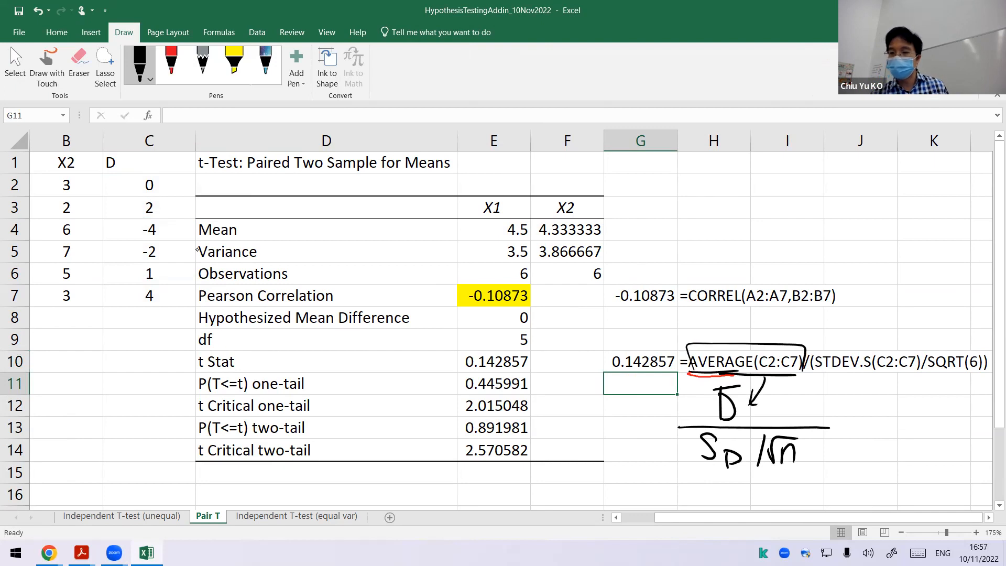
Step: Mark STDEV.S(C2:C7) and SQRT(6) in the H10 formula in red ink, along with the matching handwritten S_D and √n
{"action": "left_click", "coordinate": [172, 65]}
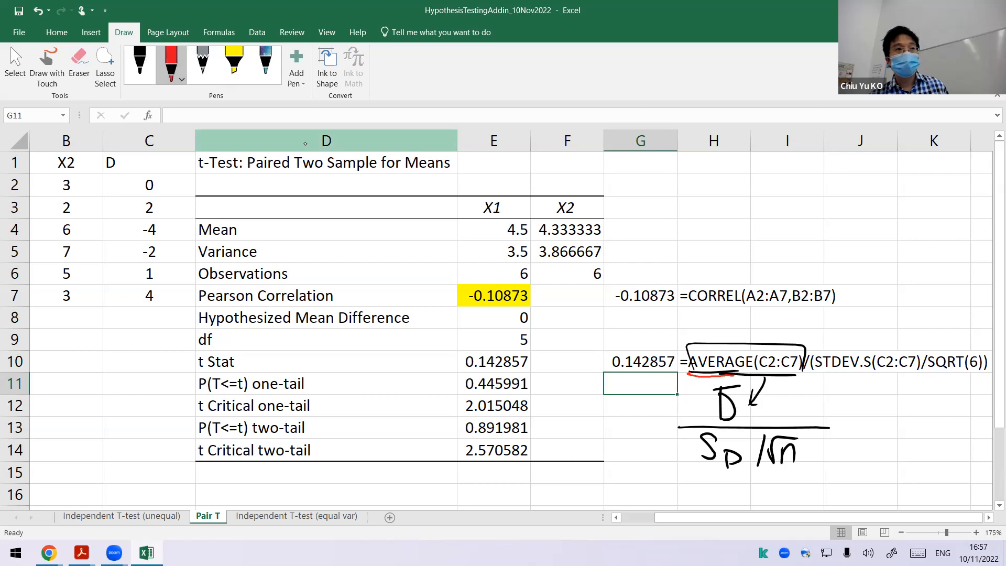
{"action": "left_click_drag", "start_coordinate": [815, 376], "coordinate": [915, 374]}
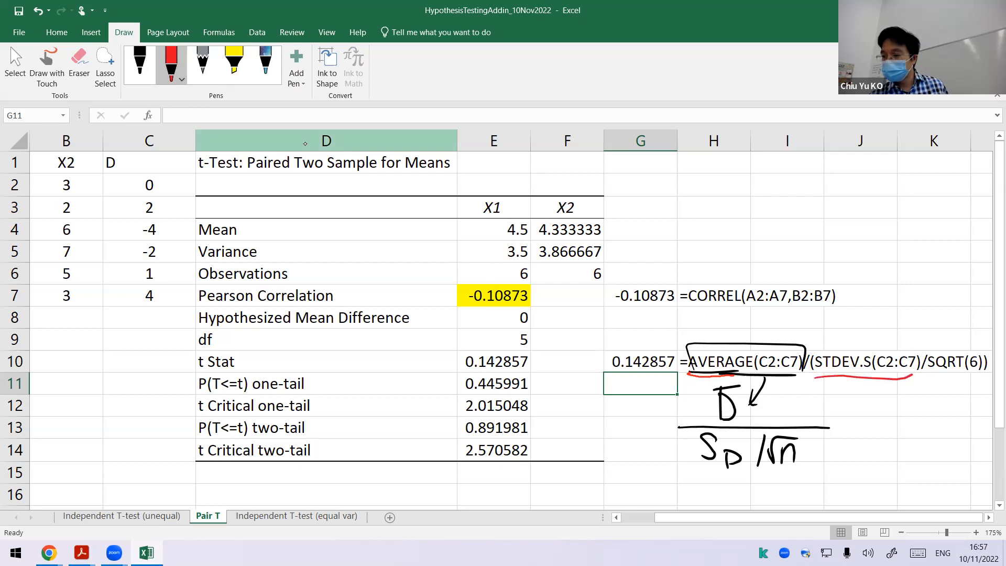
{"action": "mouse_move", "coordinate": [698, 452]}
{"action": "left_mouse_down"}
{"action": "mouse_move", "coordinate": [705, 474]}
{"action": "mouse_move", "coordinate": [747, 462]}
{"action": "left_mouse_up"}
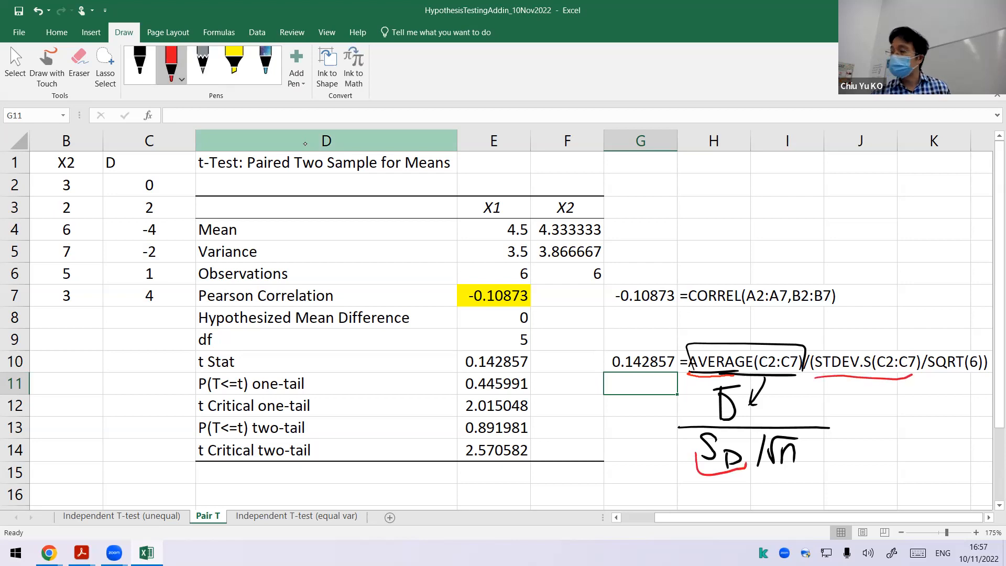
{"action": "mouse_move", "coordinate": [967, 342]}
{"action": "left_mouse_down"}
{"action": "mouse_move", "coordinate": [985, 375]}
{"action": "mouse_move", "coordinate": [944, 343]}
{"action": "left_mouse_up"}
{"action": "left_click_drag", "start_coordinate": [767, 469], "coordinate": [794, 463]}
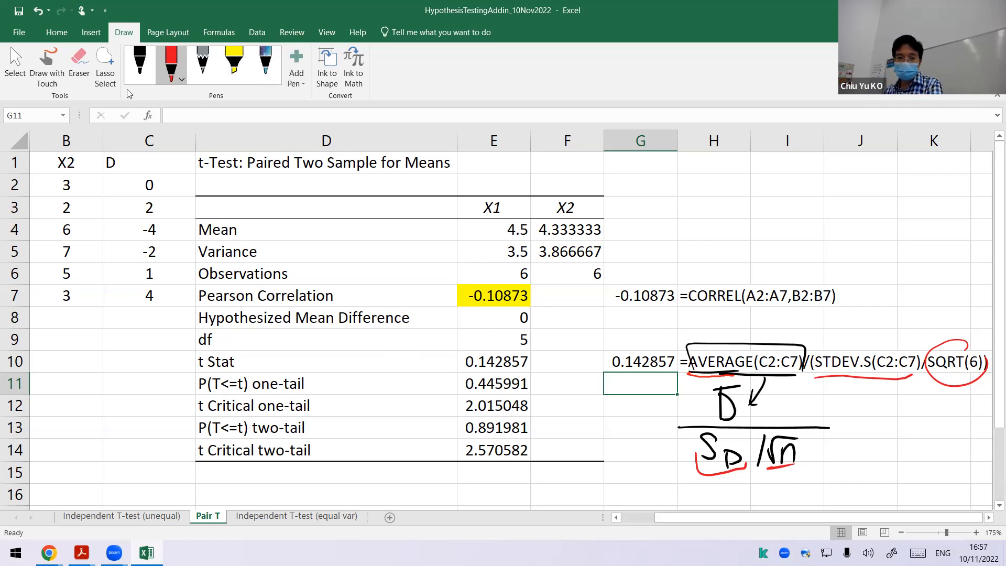
Step: Erase the handwritten ink around the H10 formula and stop erasing
{"action": "left_click", "coordinate": [80, 67]}
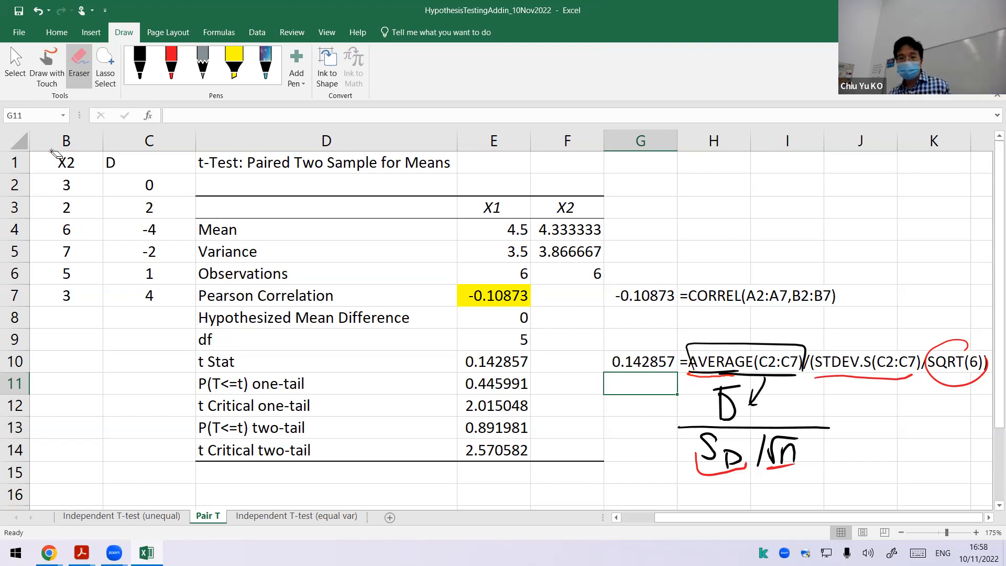
{"action": "mouse_move", "coordinate": [676, 383]}
{"action": "left_mouse_down"}
{"action": "mouse_move", "coordinate": [791, 373]}
{"action": "mouse_move", "coordinate": [781, 363]}
{"action": "mouse_move", "coordinate": [865, 378]}
{"action": "mouse_move", "coordinate": [687, 424]}
{"action": "left_mouse_up"}
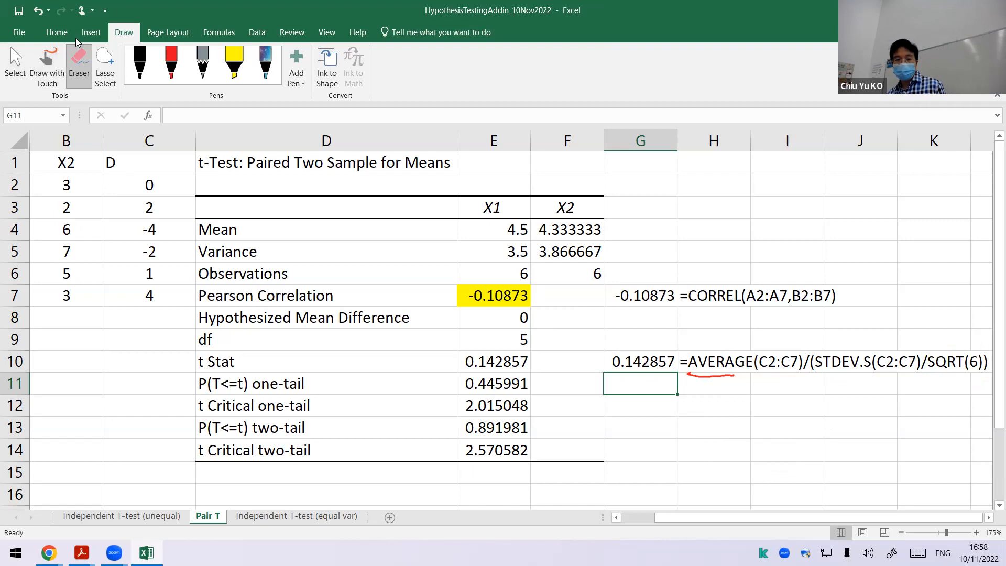
{"action": "key", "text": "Escape"}
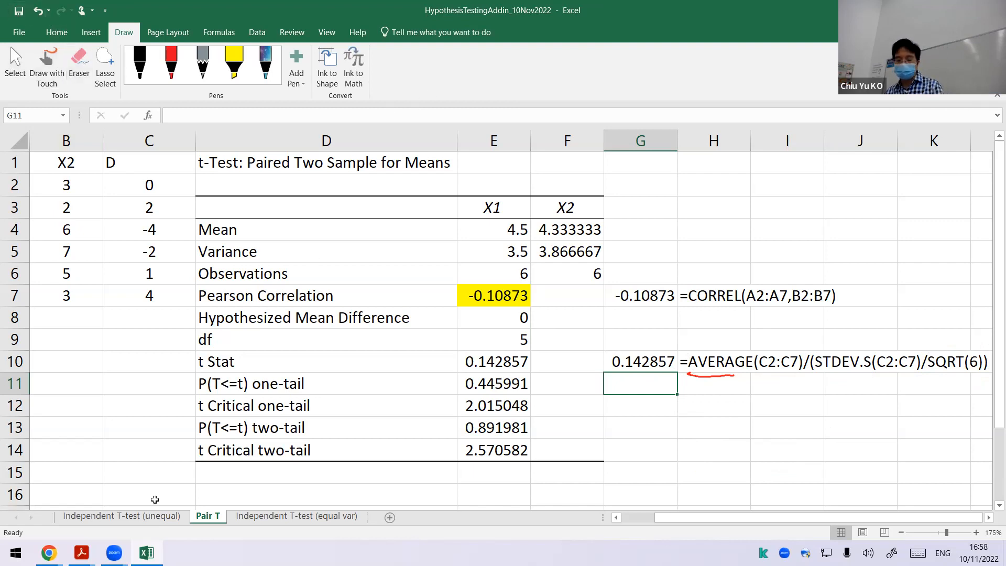
Step: Switch to Acrobat Reader and bring up the 7-ANOVA.pdf slides
{"action": "mouse_move", "coordinate": [81, 553]}
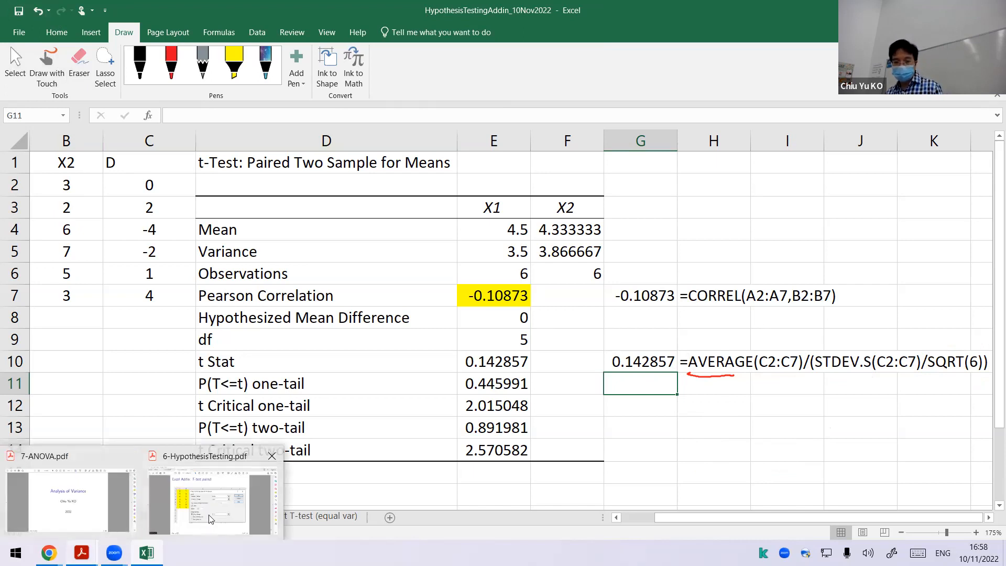
{"action": "left_click", "coordinate": [62, 490]}
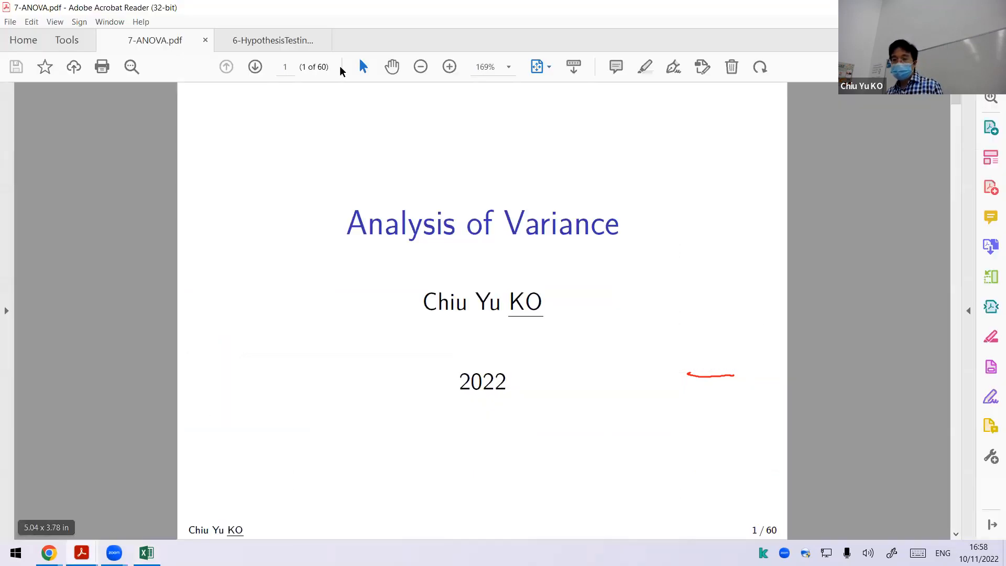